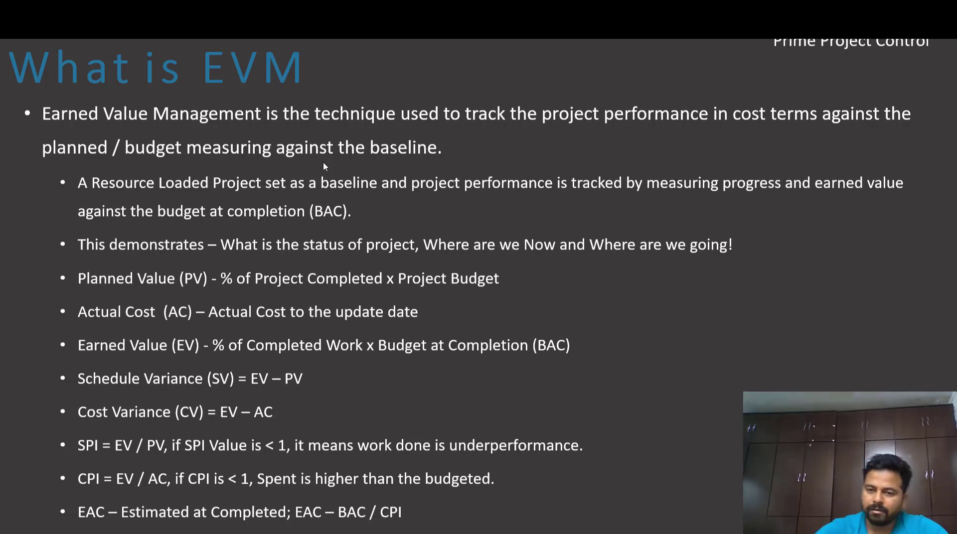
{"action": "left_click", "coordinate": [4, 222]}
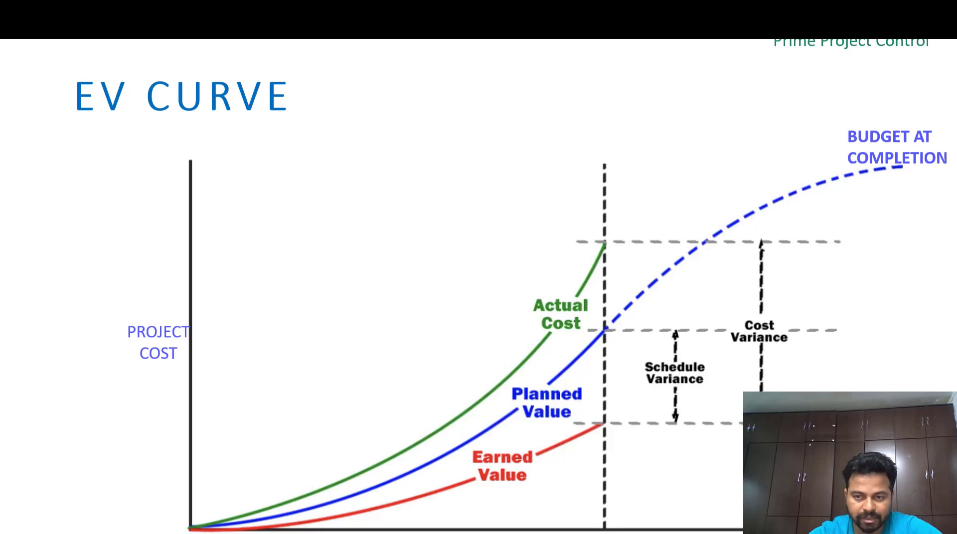
{"action": "key", "text": "Left"}
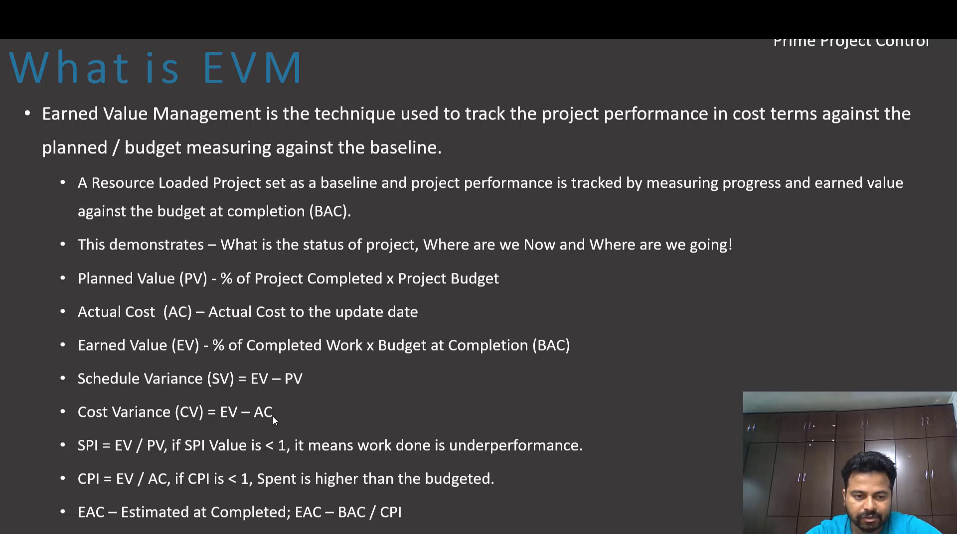
{"action": "key", "text": "Right"}
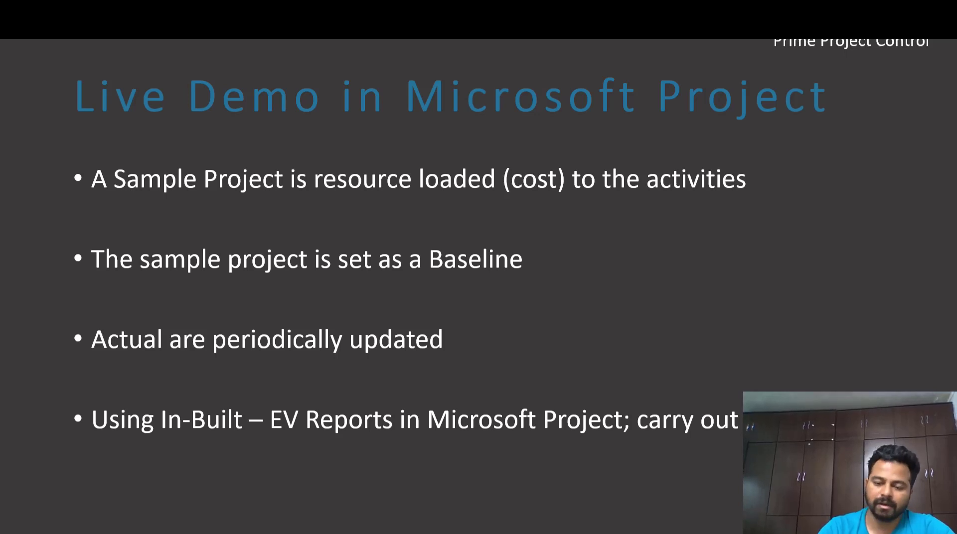
Switch to Microsoft Project and review the Tech Park schedule from the first task through Project Completion, including its empty resource assignments
{"action": "key", "text": "alt+Tab"}
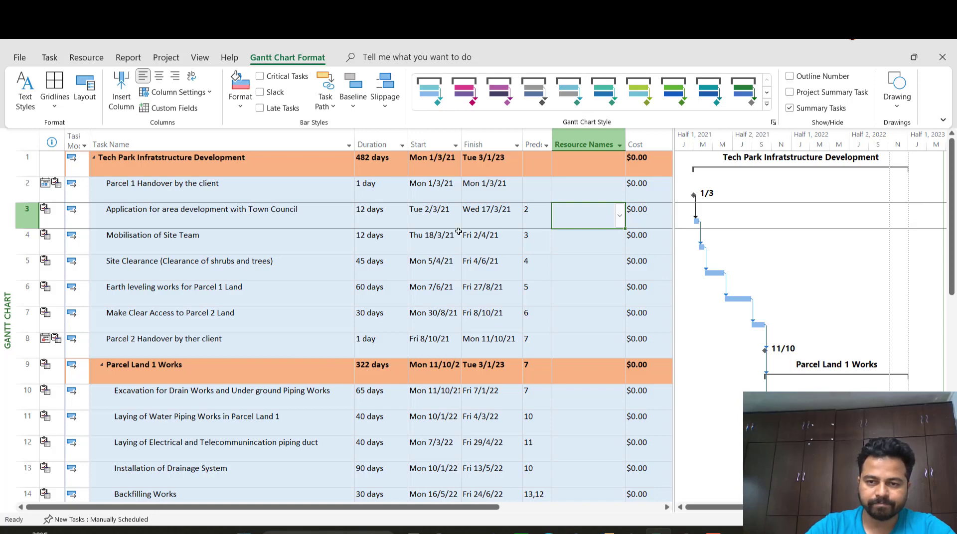
{"action": "left_click", "coordinate": [561, 174]}
{"action": "left_click", "coordinate": [576, 192]}
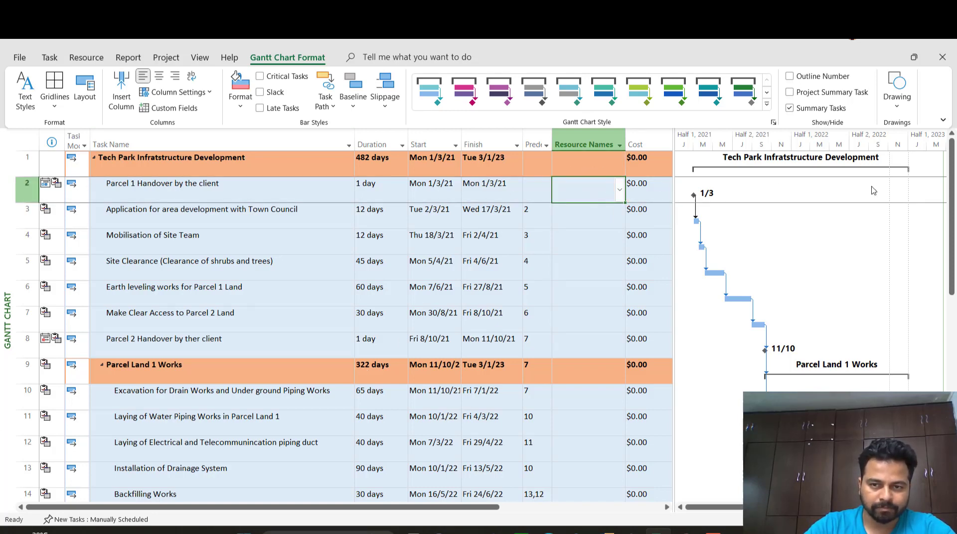
{"action": "left_click", "coordinate": [93, 161]}
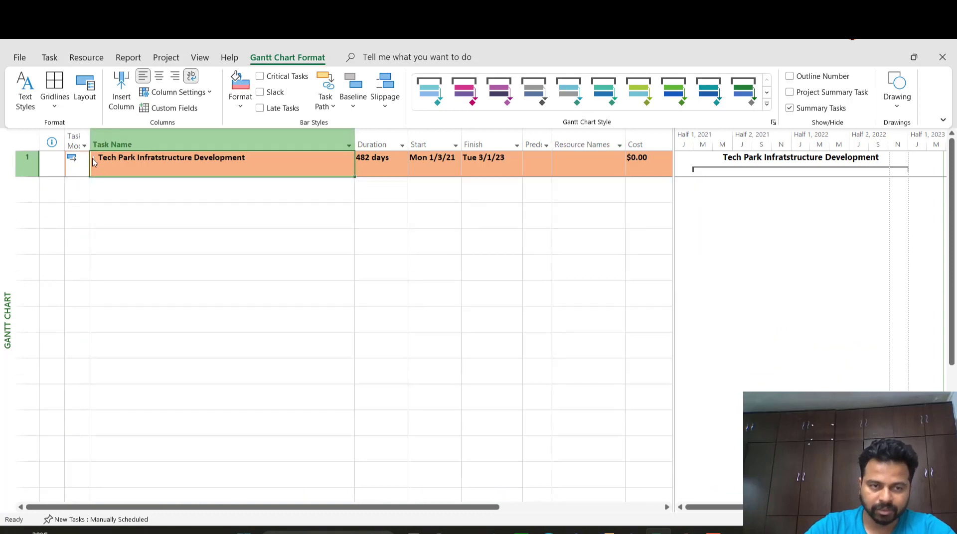
{"action": "left_click", "coordinate": [93, 161]}
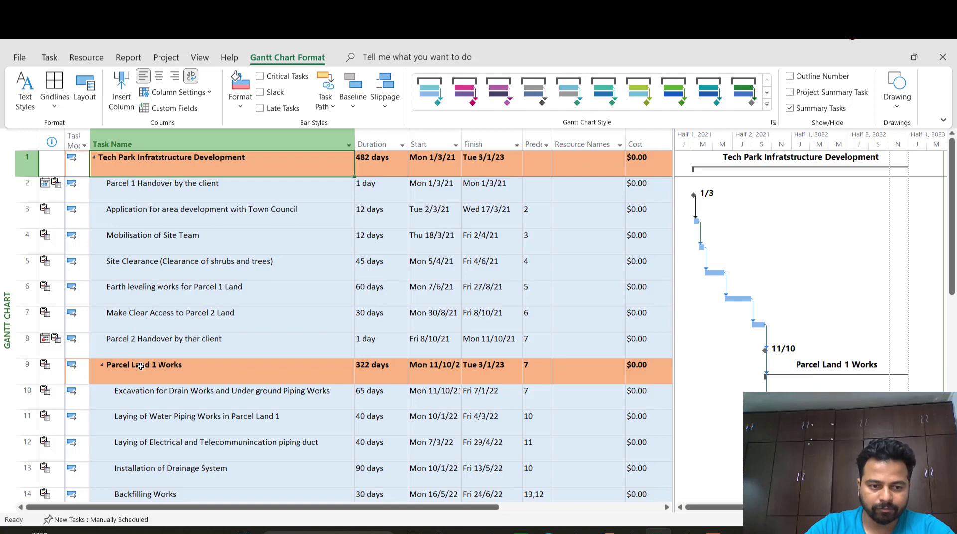
{"action": "scroll", "coordinate": [143, 307], "scroll_direction": "down", "scroll_amount": 5}
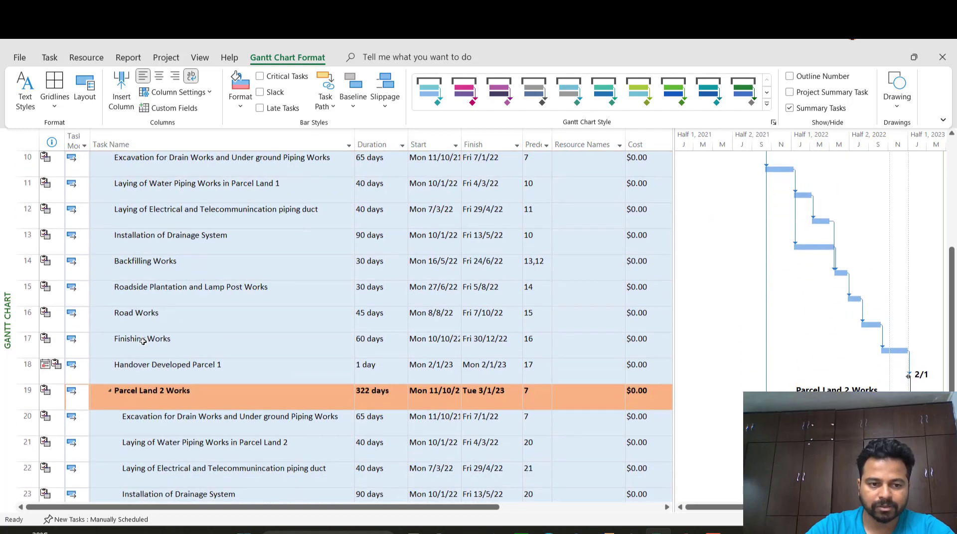
{"action": "scroll", "coordinate": [143, 340], "scroll_direction": "down", "scroll_amount": 3}
{"action": "scroll", "coordinate": [143, 340], "scroll_direction": "up", "scroll_amount": 5}
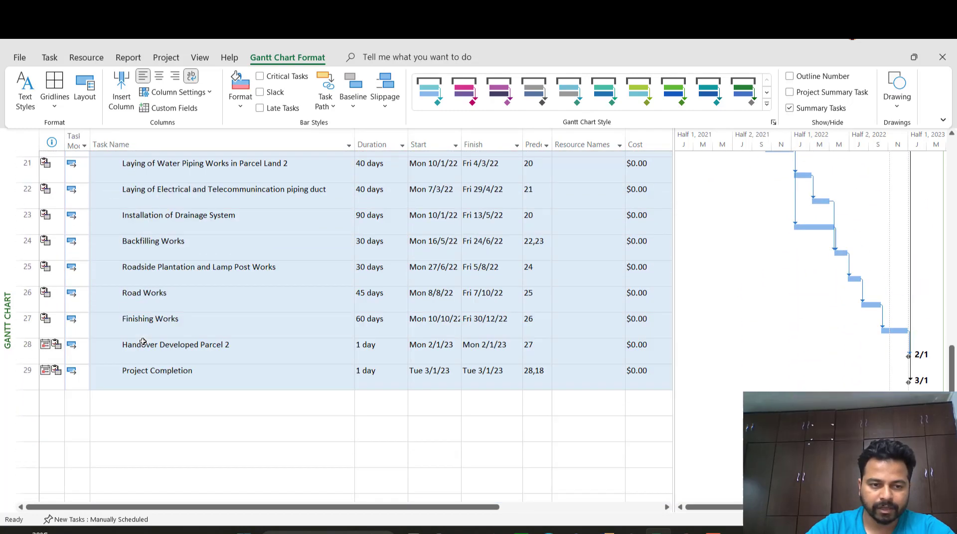
{"action": "scroll", "coordinate": [143, 343], "scroll_direction": "up", "scroll_amount": 3}
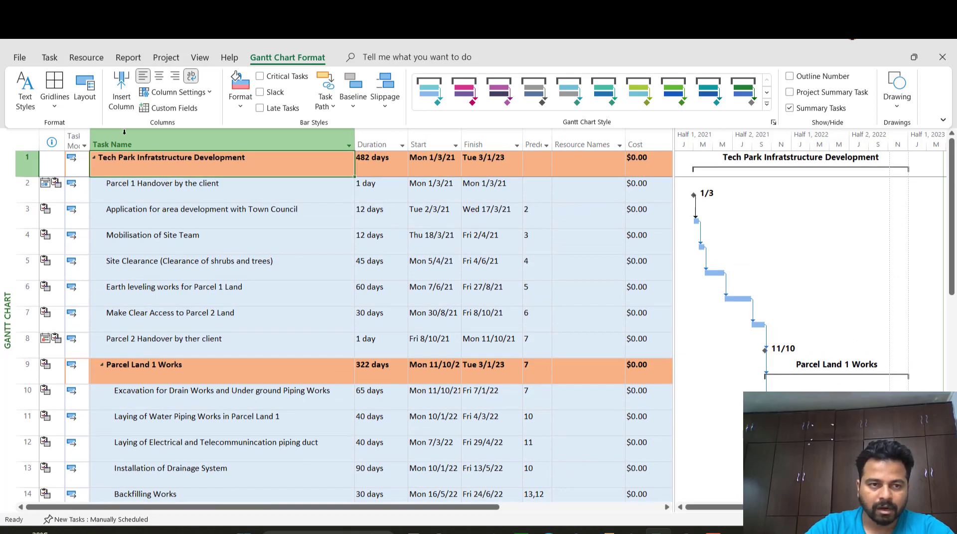
Check the resources available for assignment in the project and briefly view the resource details form
{"action": "left_click", "coordinate": [86, 57]}
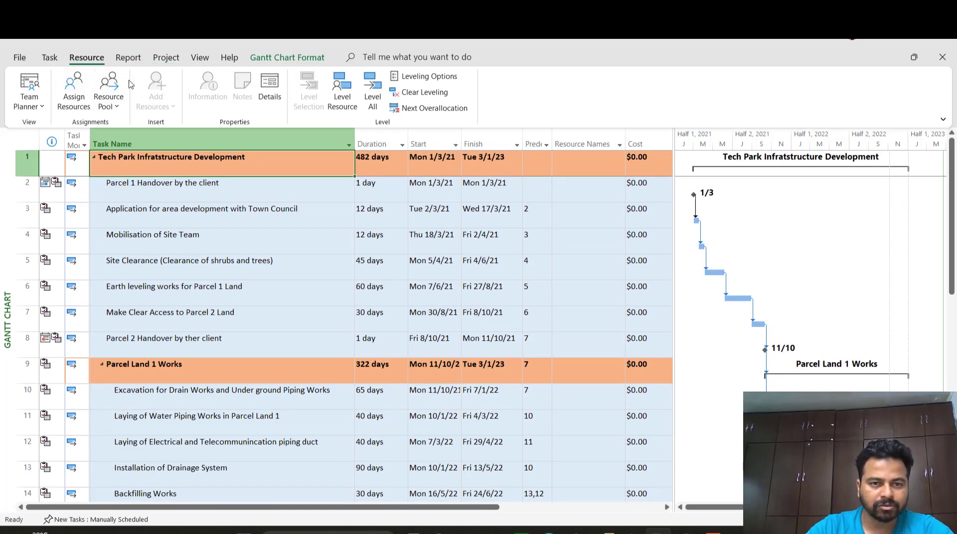
{"action": "left_click", "coordinate": [115, 88]}
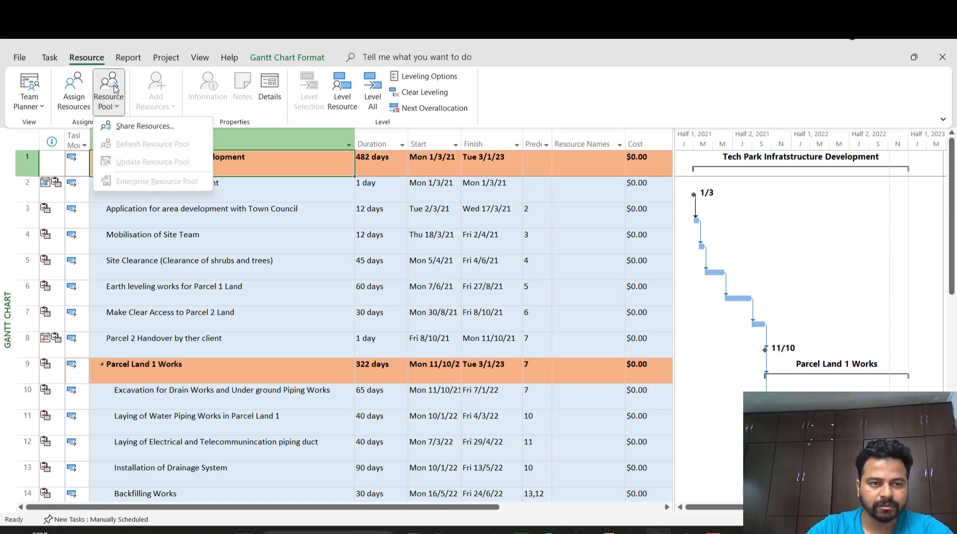
{"action": "left_click", "coordinate": [70, 88]}
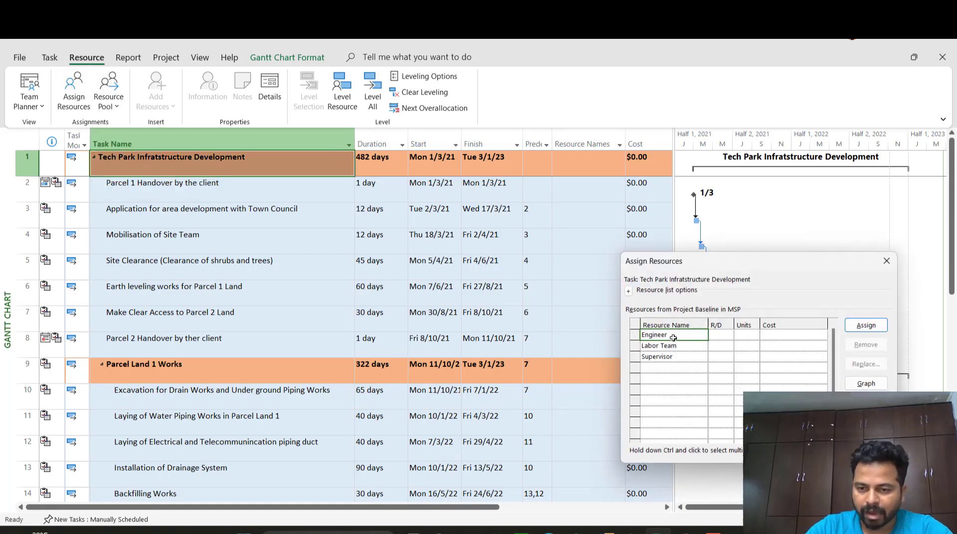
{"action": "left_click", "coordinate": [886, 260]}
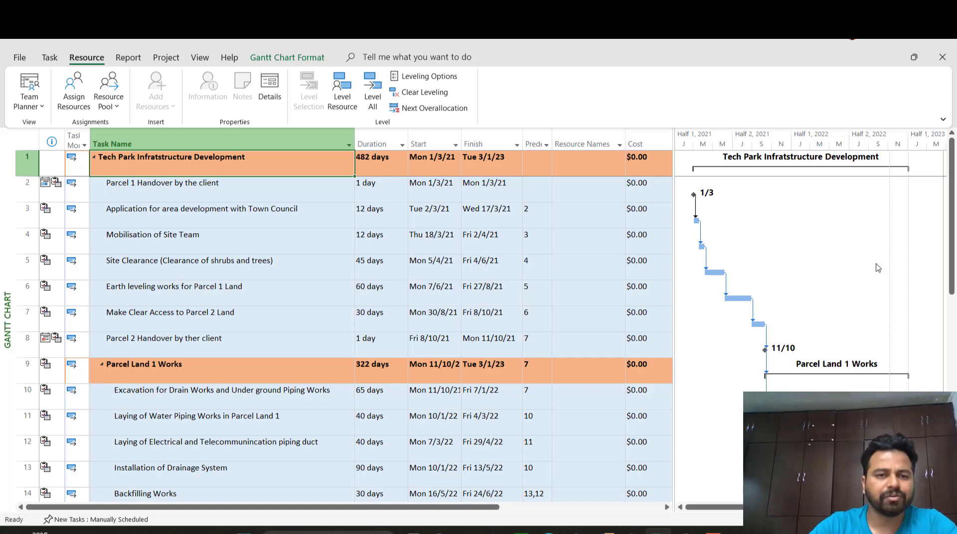
{"action": "left_click", "coordinate": [269, 90]}
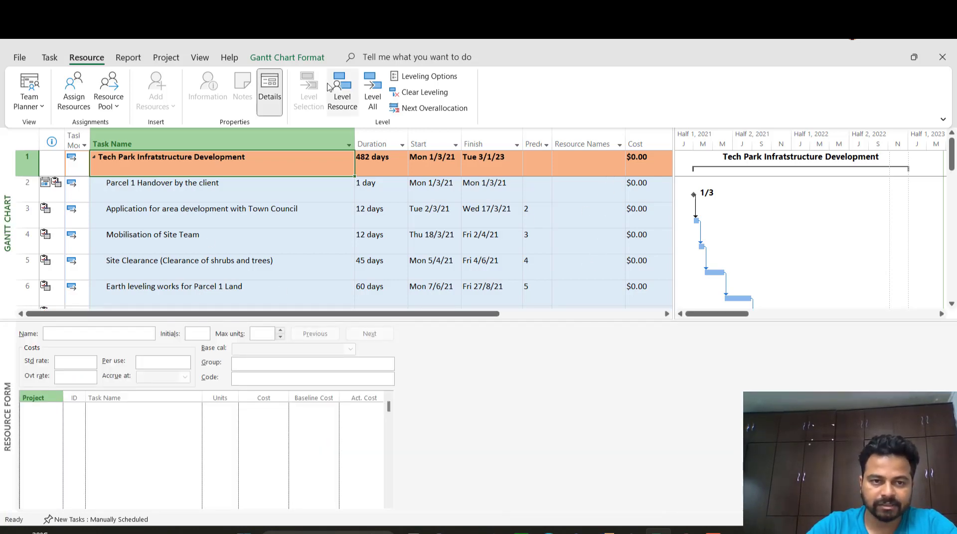
{"action": "left_click", "coordinate": [270, 90]}
Assign Engineer to "Parcel 1 Handover by the client" and "Application for area development with Town Council"
{"action": "left_click", "coordinate": [596, 185]}
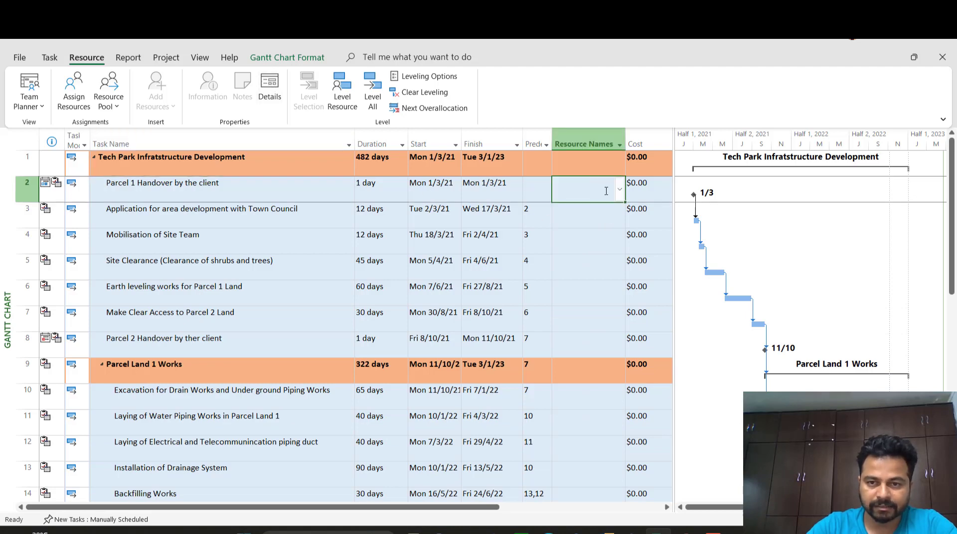
{"action": "left_click", "coordinate": [619, 193]}
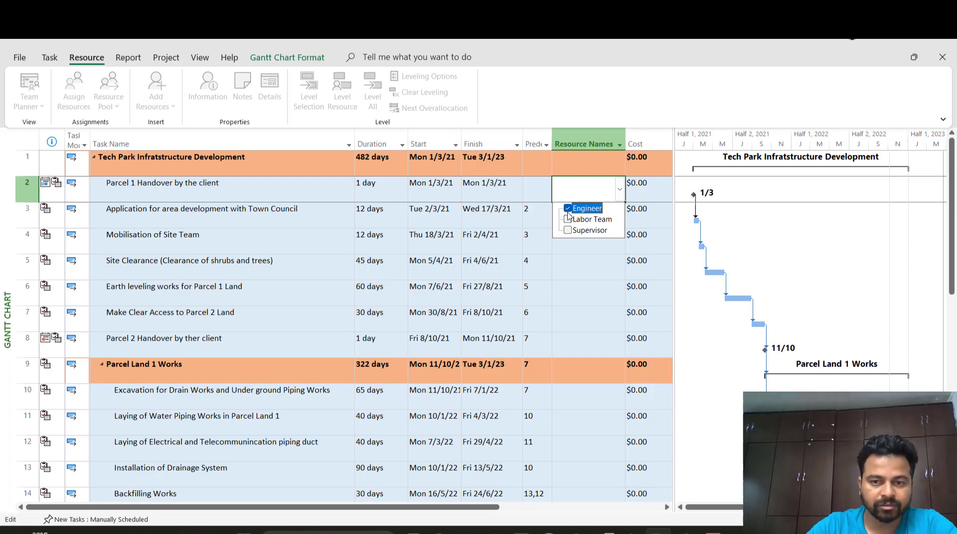
{"action": "left_click", "coordinate": [573, 245]}
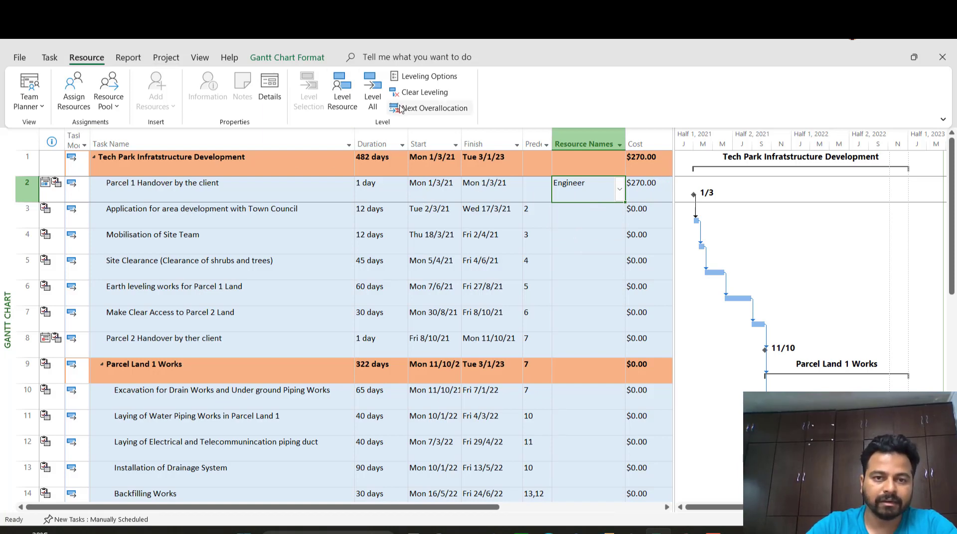
{"action": "left_click", "coordinate": [605, 212]}
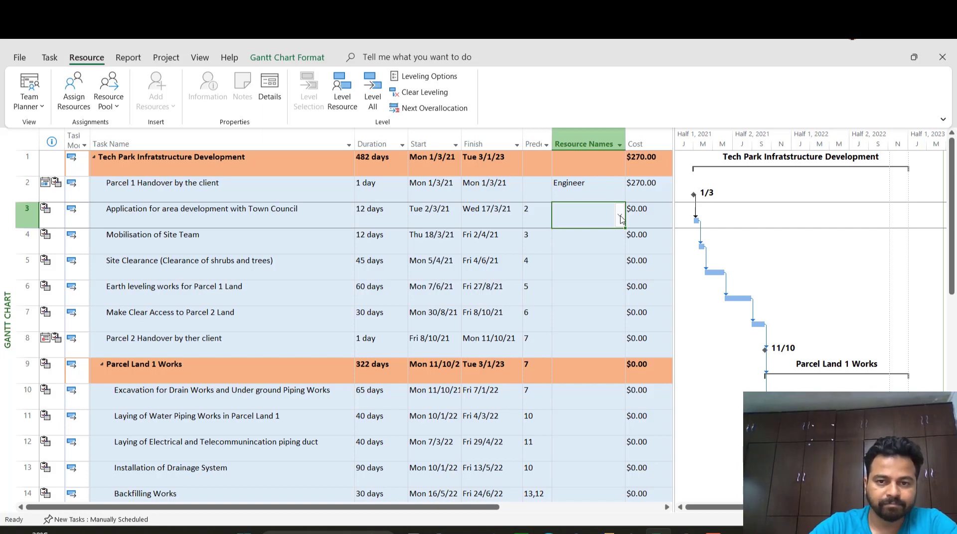
{"action": "left_click", "coordinate": [620, 217]}
{"action": "left_click", "coordinate": [604, 234]}
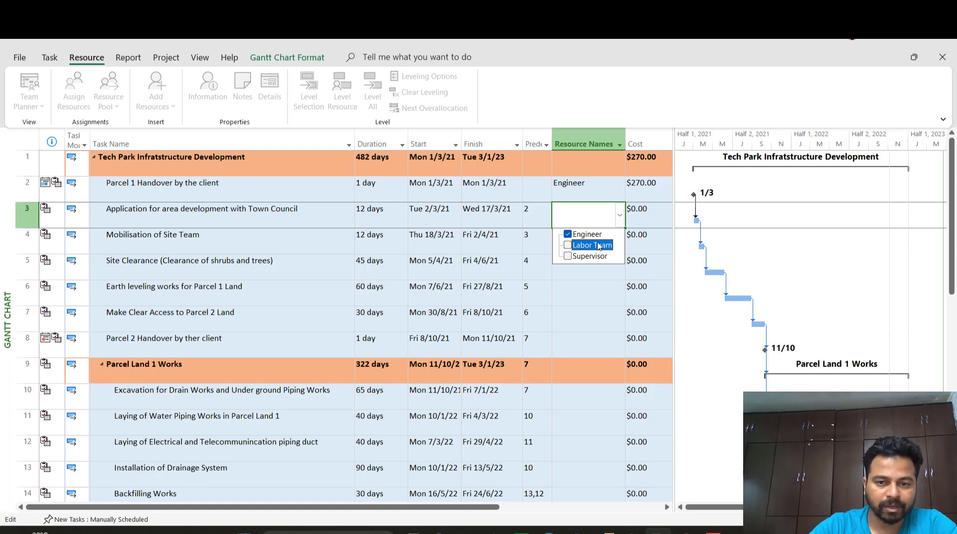
{"action": "key", "text": "Return"}
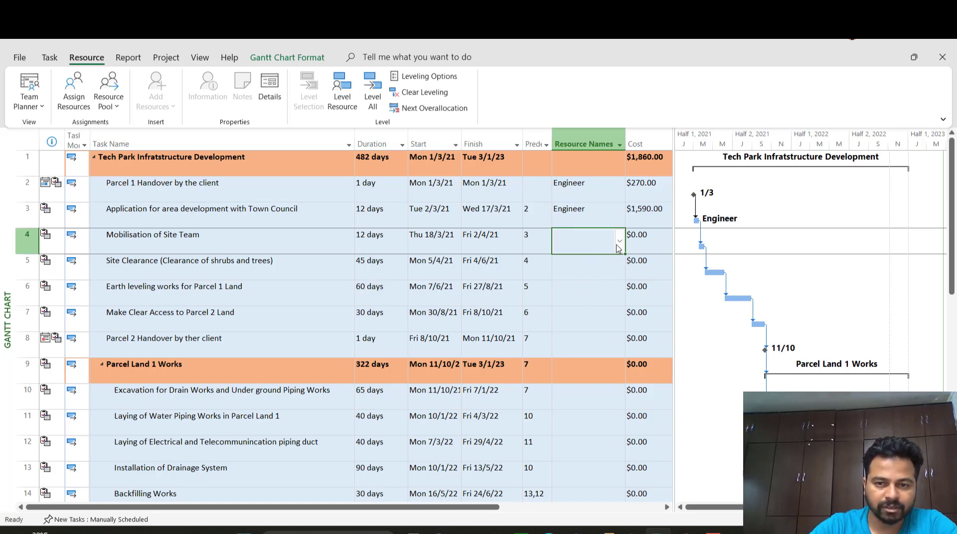
Assign Engineer, Labor Team and Supervisor to the "Mobilisation of Site Team" task
{"action": "left_click", "coordinate": [619, 244]}
{"action": "left_click", "coordinate": [588, 260]}
{"action": "left_click", "coordinate": [592, 271]}
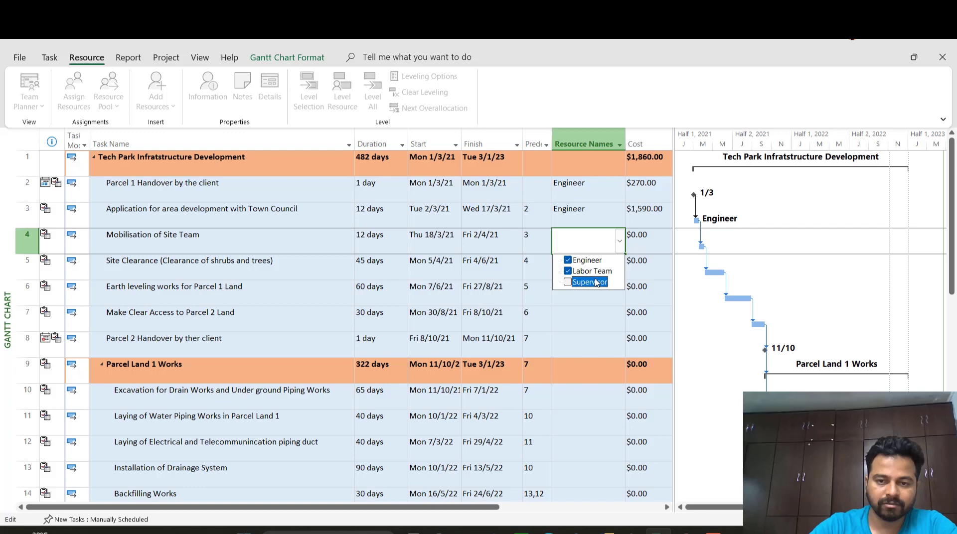
{"action": "left_click", "coordinate": [568, 282]}
{"action": "left_click", "coordinate": [592, 296]}
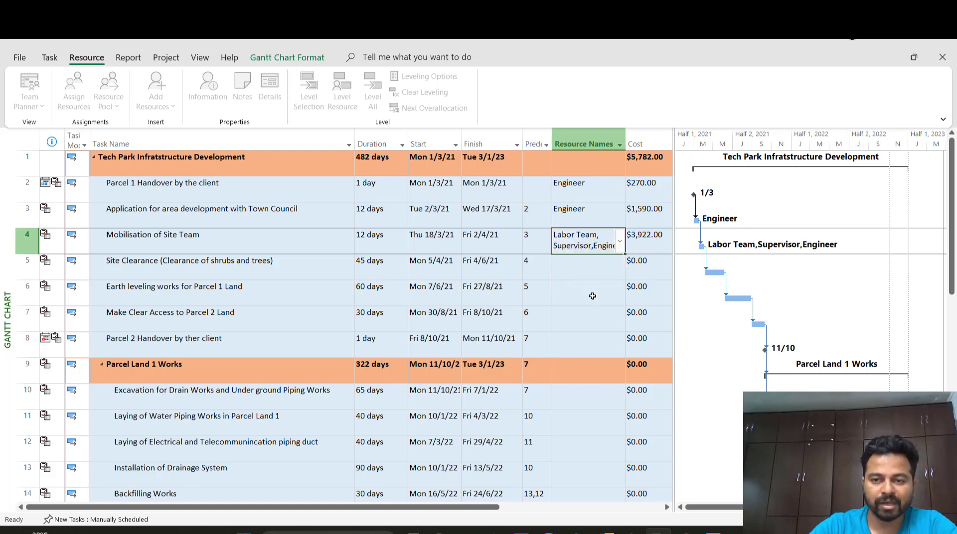
Assign Labor Team and Supervisor to the "Site Clearance (Clearance of shrubs and trees)" task
{"action": "left_click", "coordinate": [602, 270]}
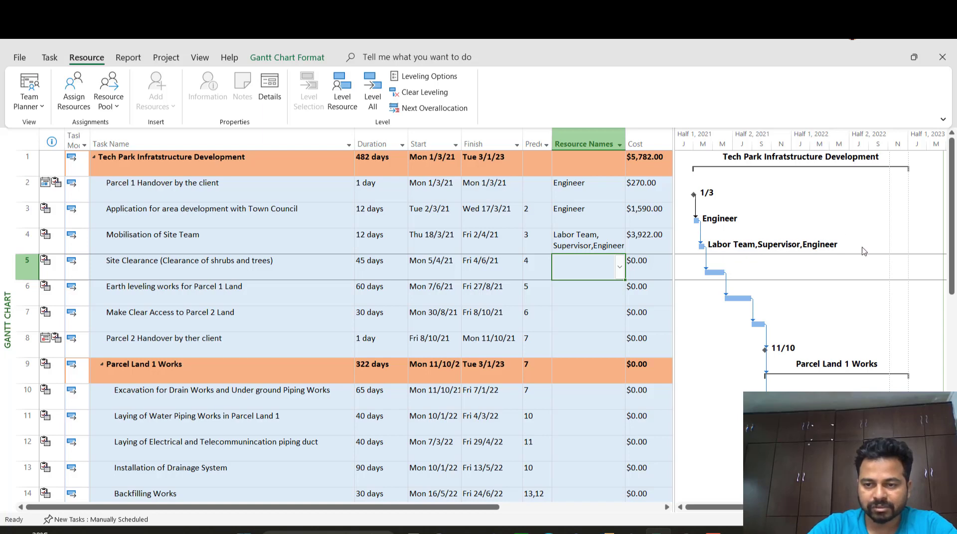
{"action": "left_click", "coordinate": [620, 267]}
{"action": "left_click", "coordinate": [578, 286]}
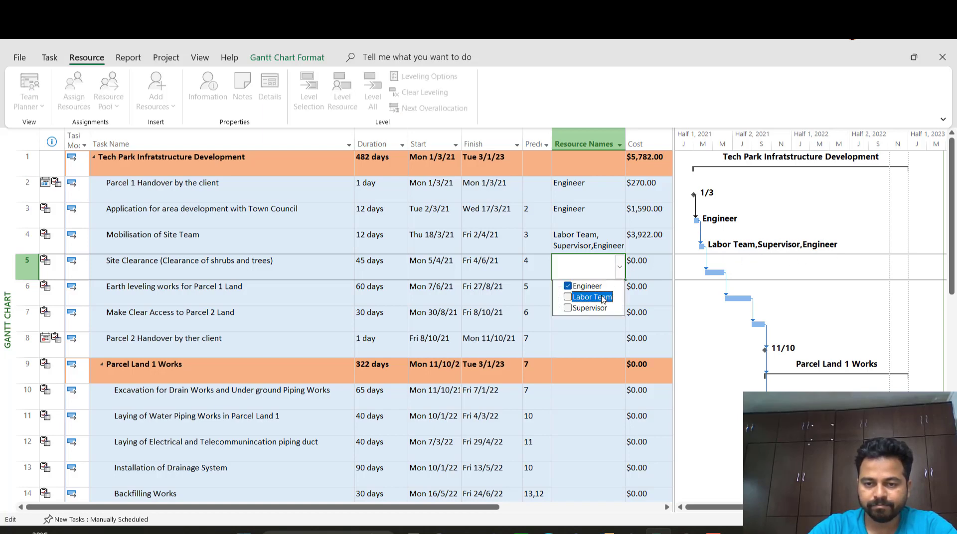
{"action": "left_click", "coordinate": [581, 286]}
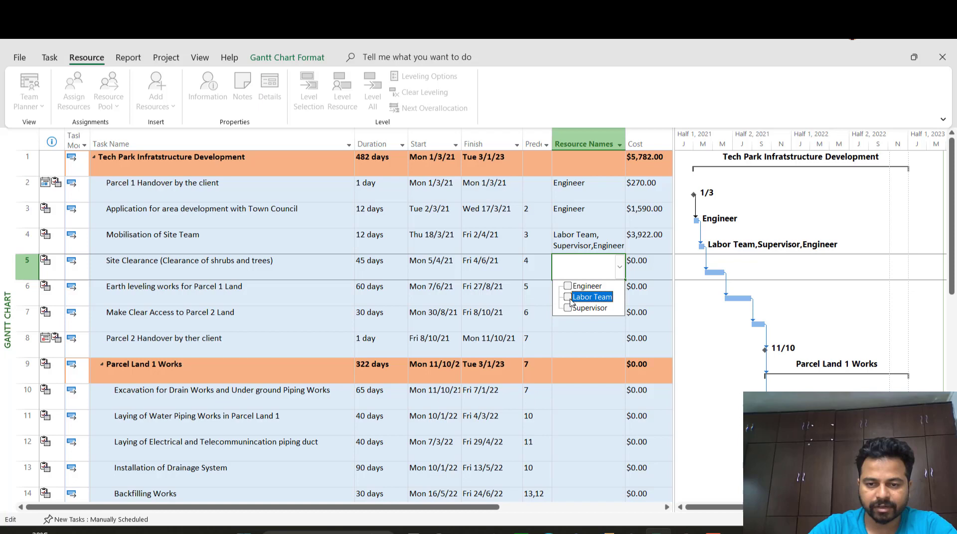
{"action": "left_click", "coordinate": [588, 298]}
{"action": "left_click", "coordinate": [585, 308]}
{"action": "key", "text": "Return"}
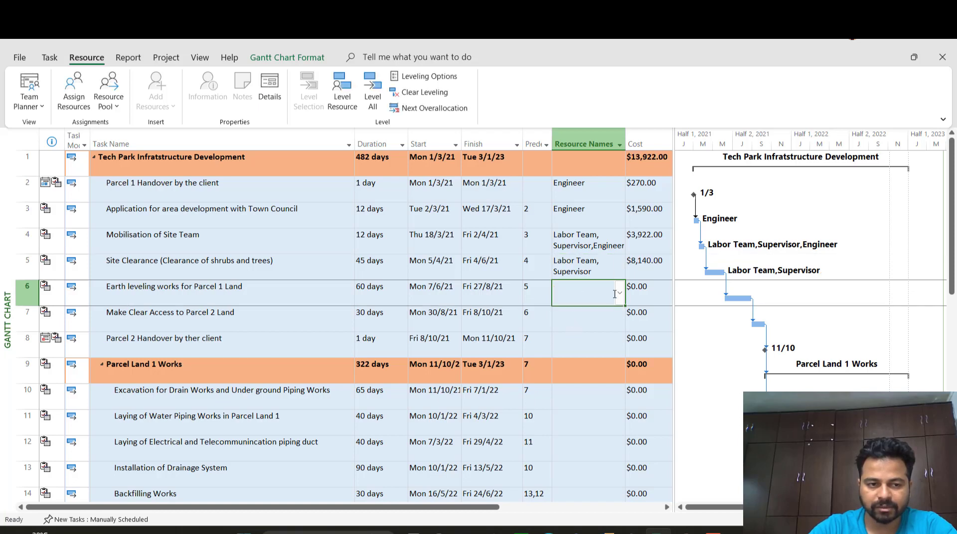
Assign Labor Team and Supervisor to the "Earth leveling works for Parcel 1 Land" task
{"action": "left_click", "coordinate": [619, 295]}
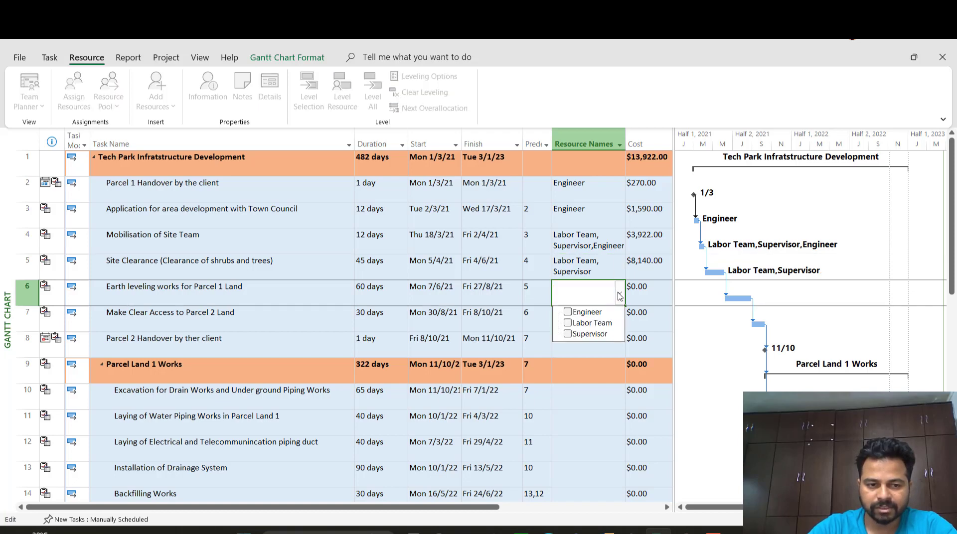
{"action": "left_click", "coordinate": [590, 323]}
{"action": "left_click", "coordinate": [596, 334]}
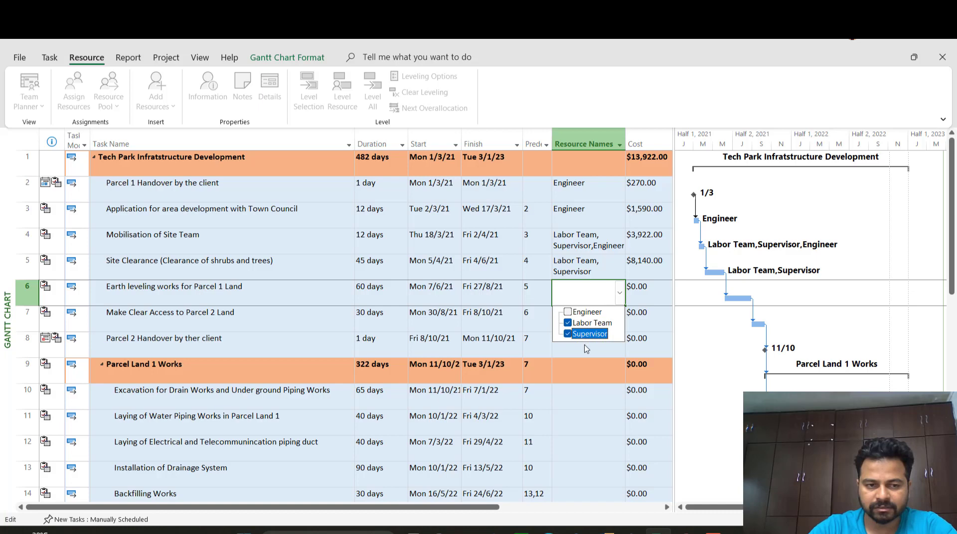
{"action": "key", "text": "Return"}
Assign Engineer, Labor Team and Supervisor to the "Make Clear Access to Parcel 2 Land" task
{"action": "left_click", "coordinate": [620, 319]}
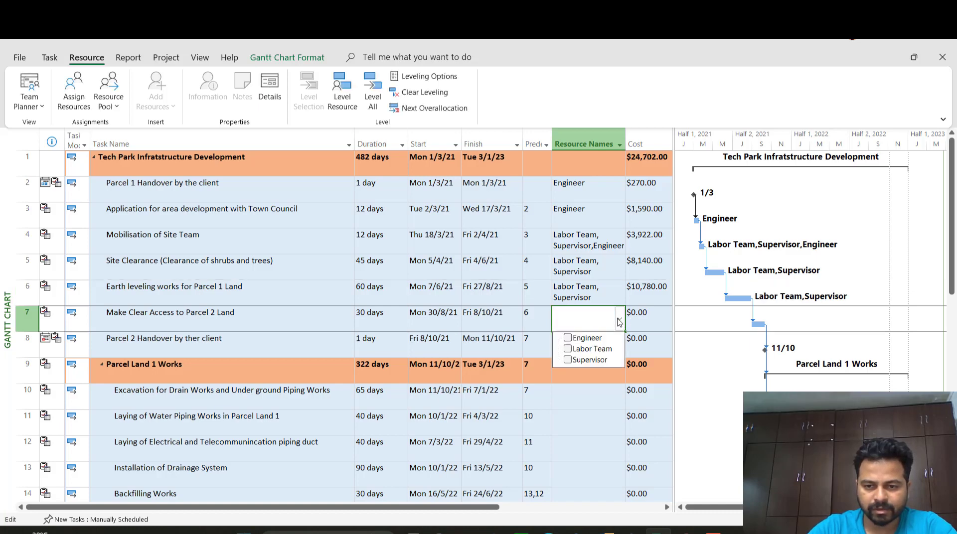
{"action": "left_click", "coordinate": [591, 349]}
{"action": "left_click", "coordinate": [590, 360]}
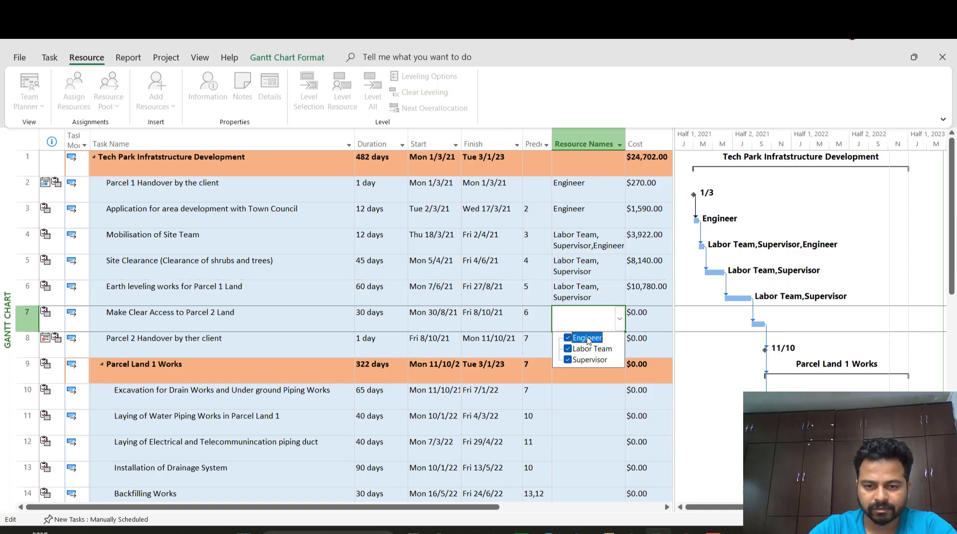
Add Engineer to the existing resources of the "Earth leveling works for Parcel 1 Land" and "Site Clearance" tasks
{"action": "left_click", "coordinate": [574, 285]}
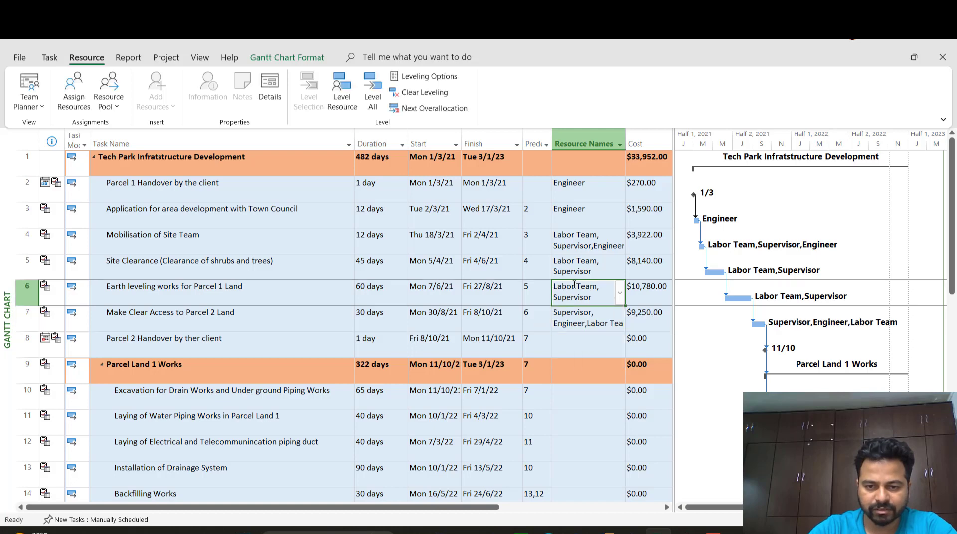
{"action": "left_click", "coordinate": [619, 293]}
{"action": "left_click", "coordinate": [587, 312]}
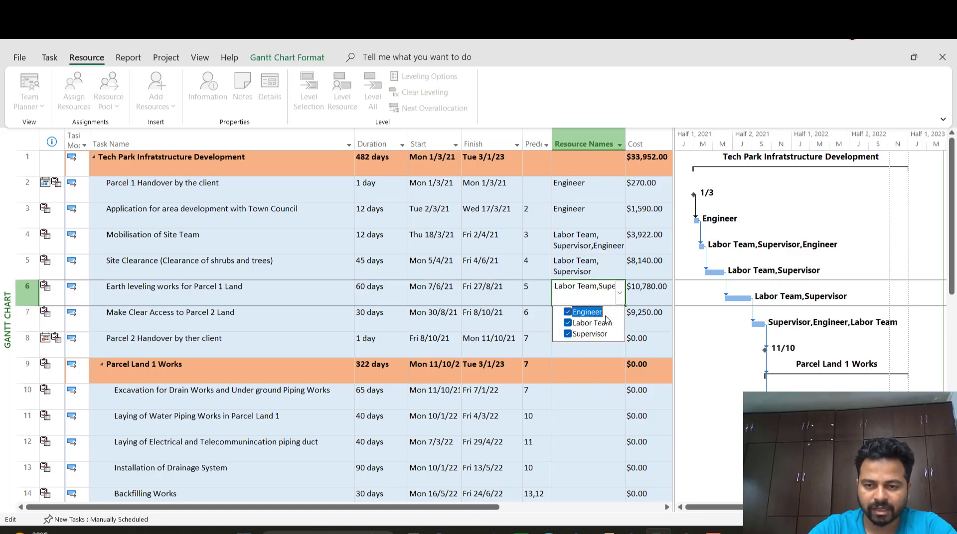
{"action": "left_click", "coordinate": [594, 271]}
{"action": "left_click", "coordinate": [609, 272]}
{"action": "left_click", "coordinate": [620, 267]}
{"action": "left_click", "coordinate": [587, 286]}
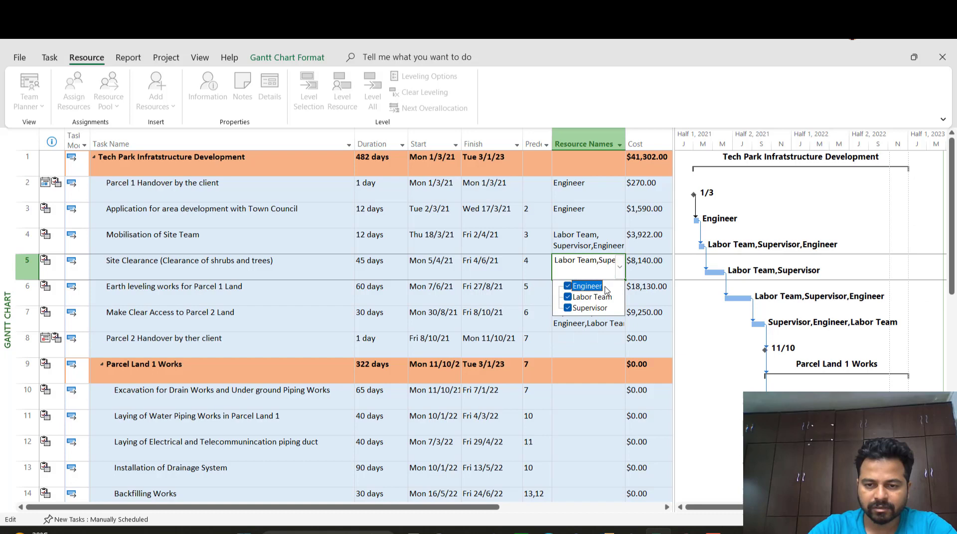
{"action": "left_click", "coordinate": [588, 269]}
{"action": "scroll", "coordinate": [583, 299], "scroll_direction": "down", "scroll_amount": 2}
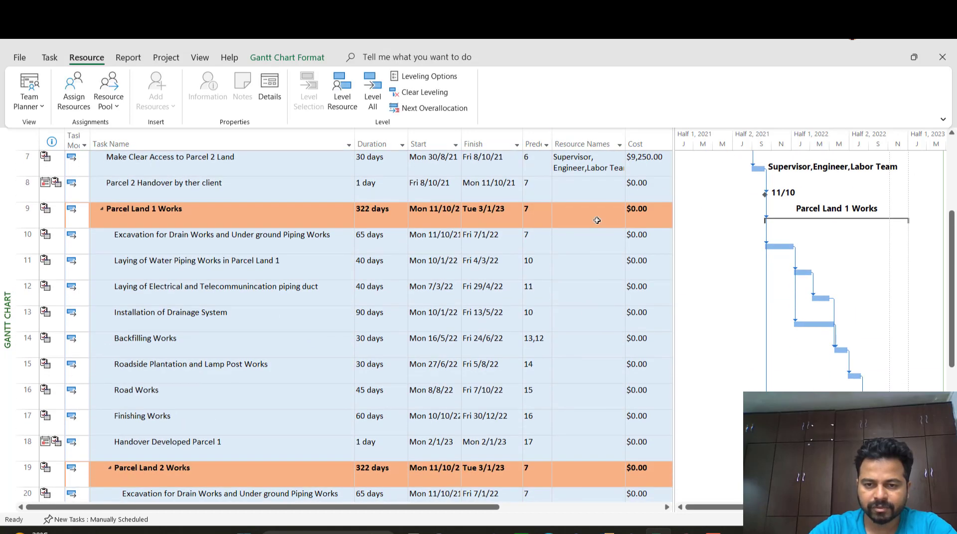
Assign Engineer, Labor Team and Supervisor to the "Parcel 2 Handover by ther client" task
{"action": "left_click", "coordinate": [597, 220]}
{"action": "scroll", "coordinate": [600, 222], "scroll_direction": "up", "scroll_amount": 2}
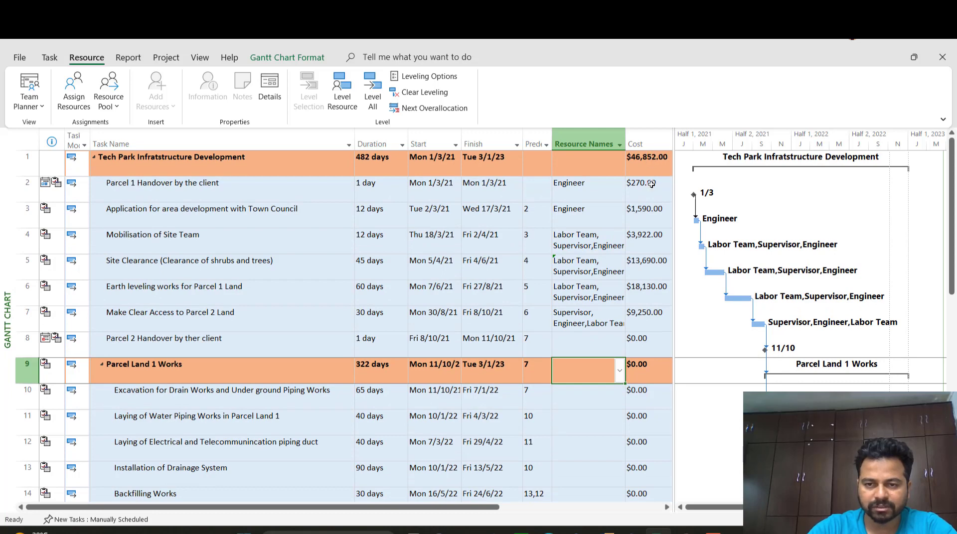
{"action": "left_click", "coordinate": [596, 345]}
{"action": "left_click", "coordinate": [619, 345]}
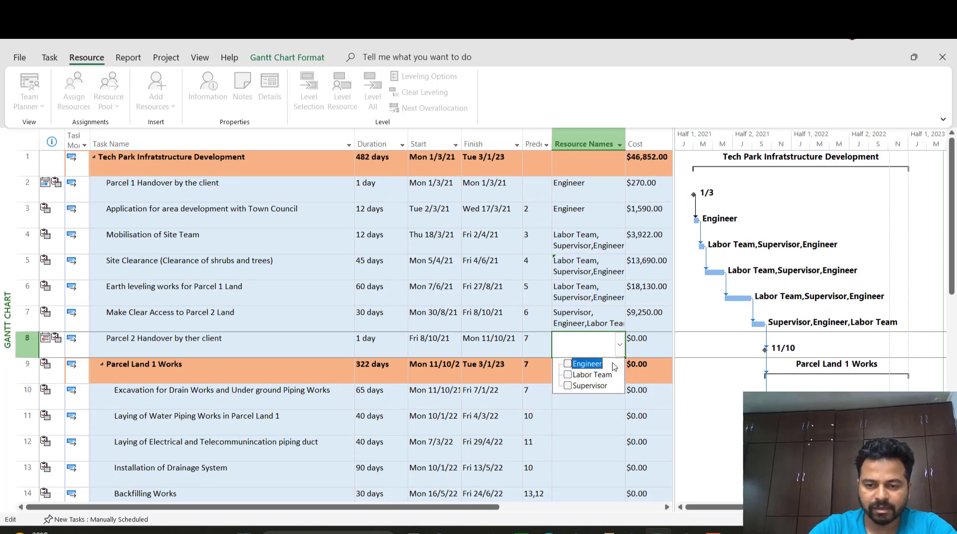
{"action": "left_click", "coordinate": [612, 364]}
{"action": "left_click", "coordinate": [594, 375]}
{"action": "left_click", "coordinate": [593, 386]}
{"action": "key", "text": "Return"}
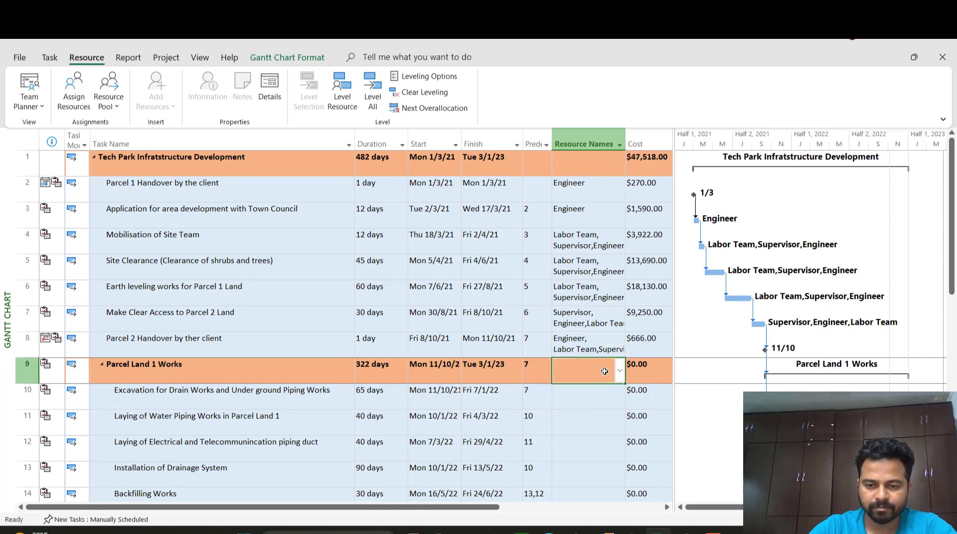
Assign Engineer, Labor Team and Supervisor to the "Excavation for Drain Works and Under ground Piping Works" task under Parcel Land 1 Works
{"action": "left_click", "coordinate": [608, 400]}
{"action": "scroll", "coordinate": [609, 349], "scroll_direction": "down", "scroll_amount": 2}
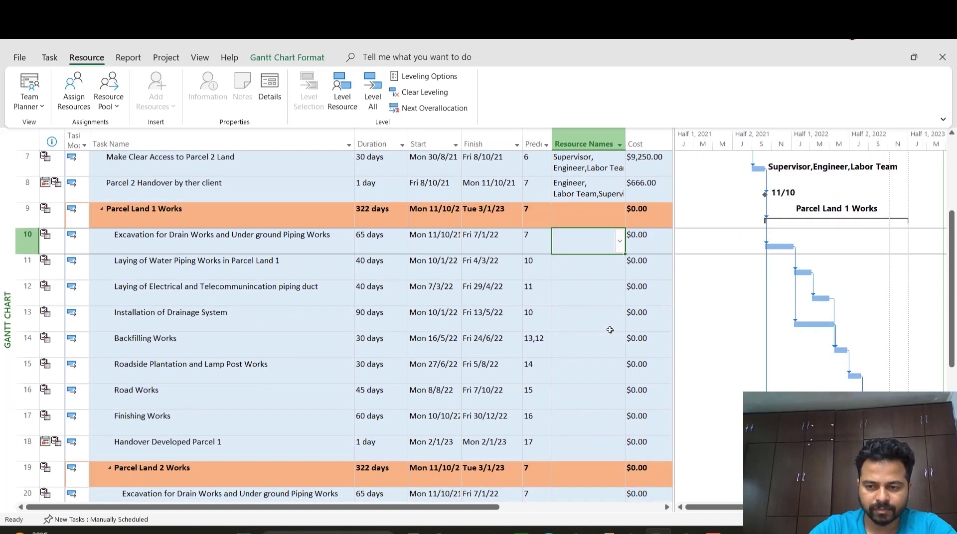
{"action": "left_click", "coordinate": [620, 243]}
{"action": "left_click", "coordinate": [587, 260]}
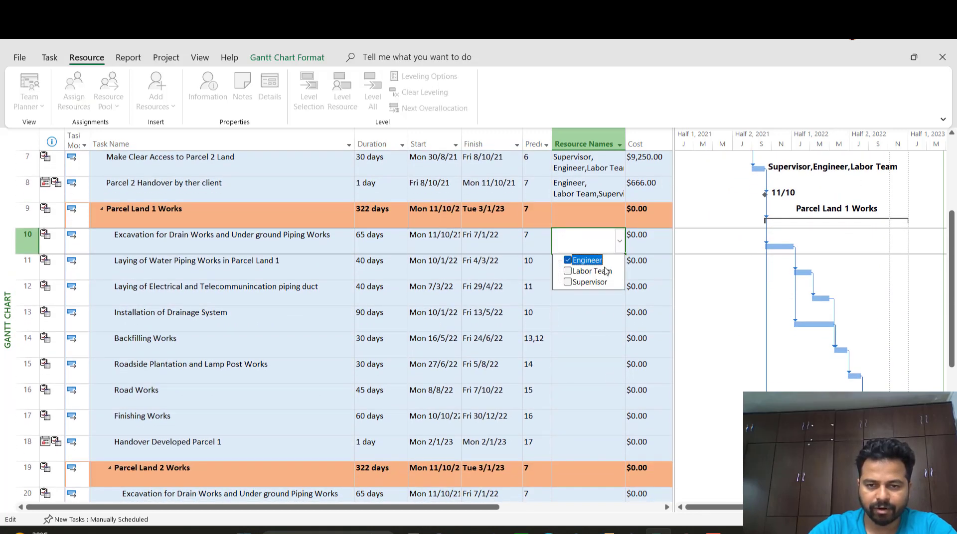
{"action": "left_click", "coordinate": [592, 271]}
{"action": "left_click", "coordinate": [590, 282]}
{"action": "left_click", "coordinate": [611, 265]}
Copy the resource assignment of the Parcel Land 1 excavation task to all following tasks down to "Project Completion"
{"action": "scroll", "coordinate": [593, 348], "scroll_direction": "down", "scroll_amount": 4}
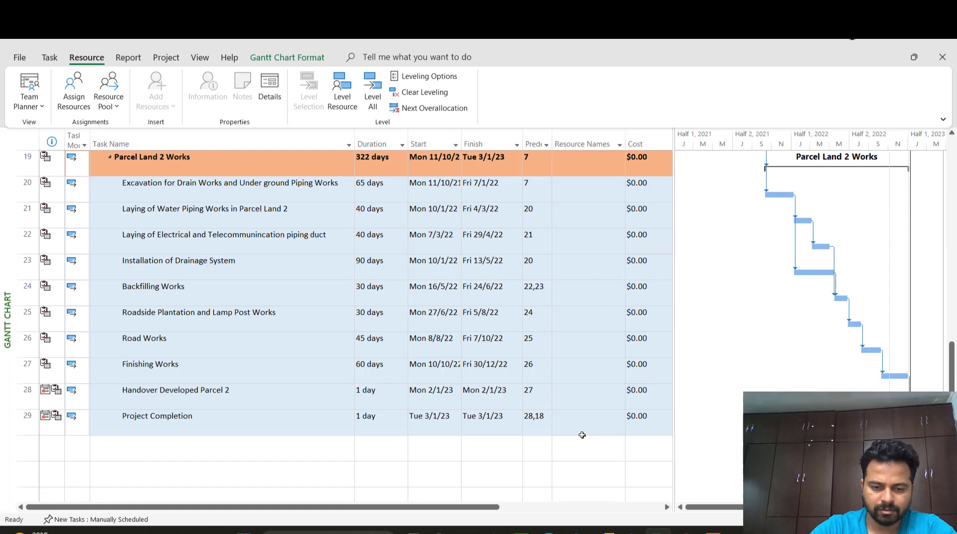
{"action": "left_click", "coordinate": [581, 431], "text": "shift"}
{"action": "right_click", "coordinate": [582, 431]}
{"action": "left_click", "coordinate": [628, 325]}
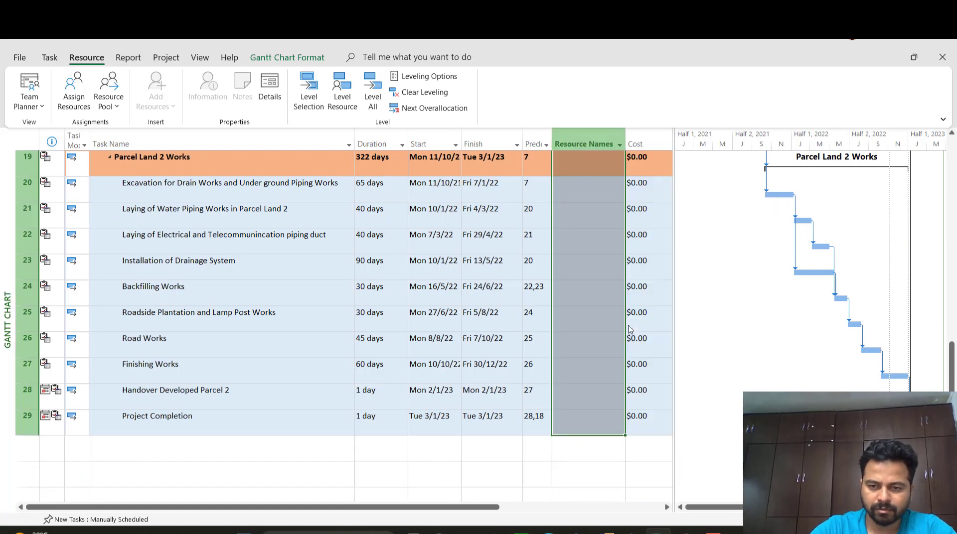
{"action": "scroll", "coordinate": [595, 394], "scroll_direction": "up", "scroll_amount": 5}
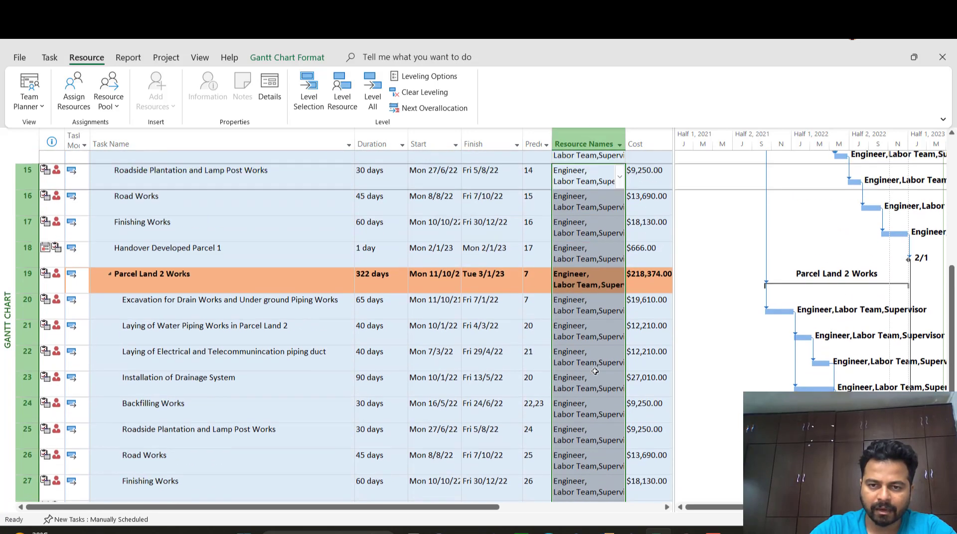
{"action": "scroll", "coordinate": [595, 378], "scroll_direction": "down", "scroll_amount": 1}
{"action": "left_click", "coordinate": [596, 375], "text": "shift"}
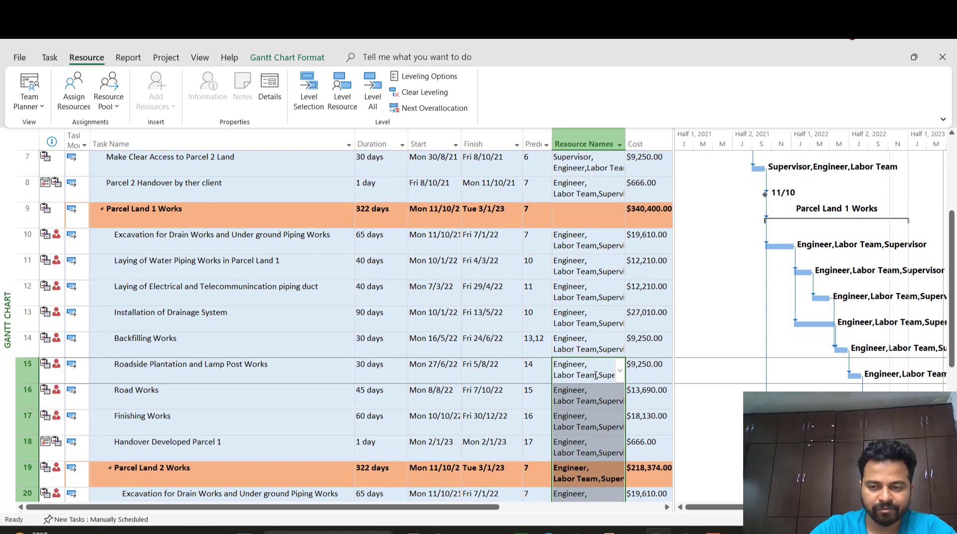
{"action": "scroll", "coordinate": [596, 375], "scroll_direction": "down", "scroll_amount": 5}
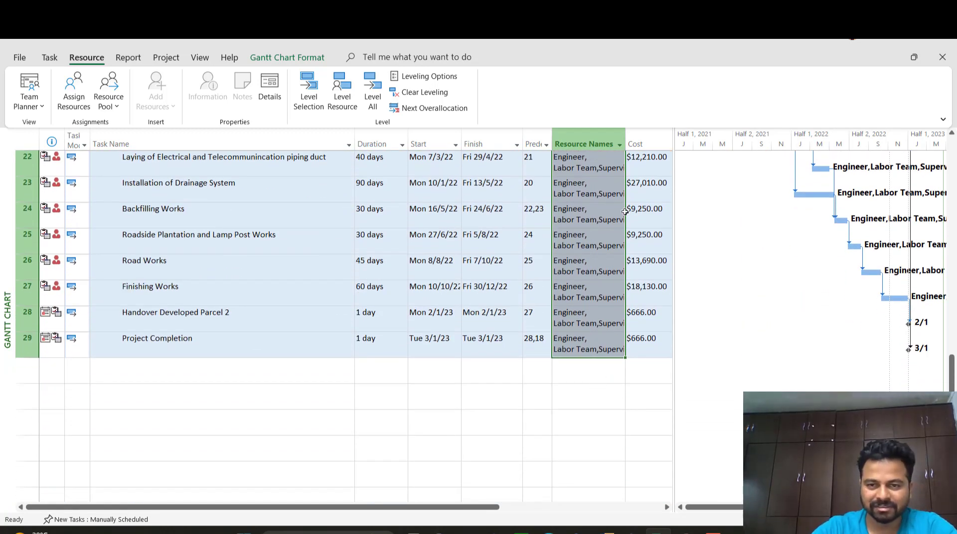
Narrow the Resource Names column and adjust the divider between the task table and the Gantt chart
{"action": "mouse_move", "coordinate": [626, 142]}
{"action": "left_mouse_down"}
{"action": "mouse_move", "coordinate": [566, 144]}
{"action": "mouse_move", "coordinate": [609, 143]}
{"action": "left_mouse_up"}
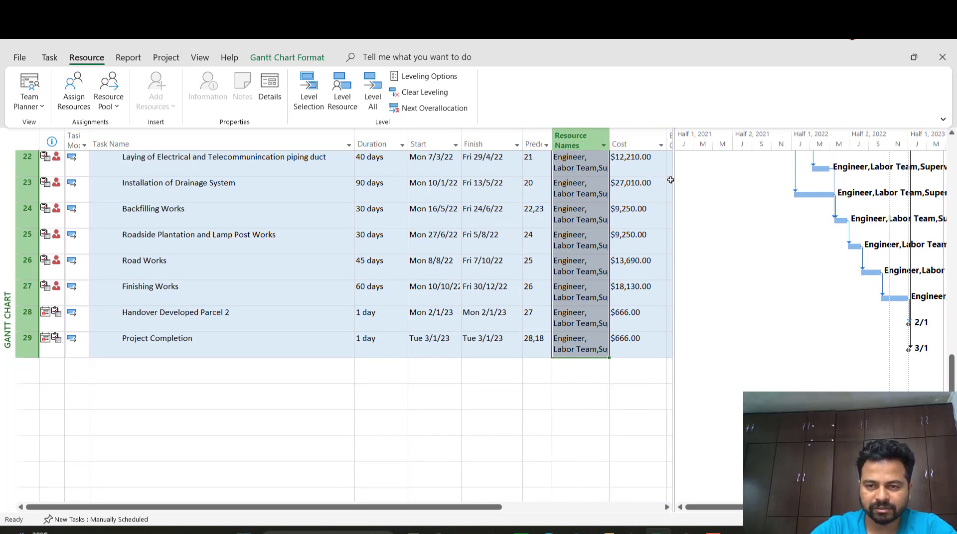
{"action": "left_click_drag", "start_coordinate": [676, 180], "coordinate": [671, 174]}
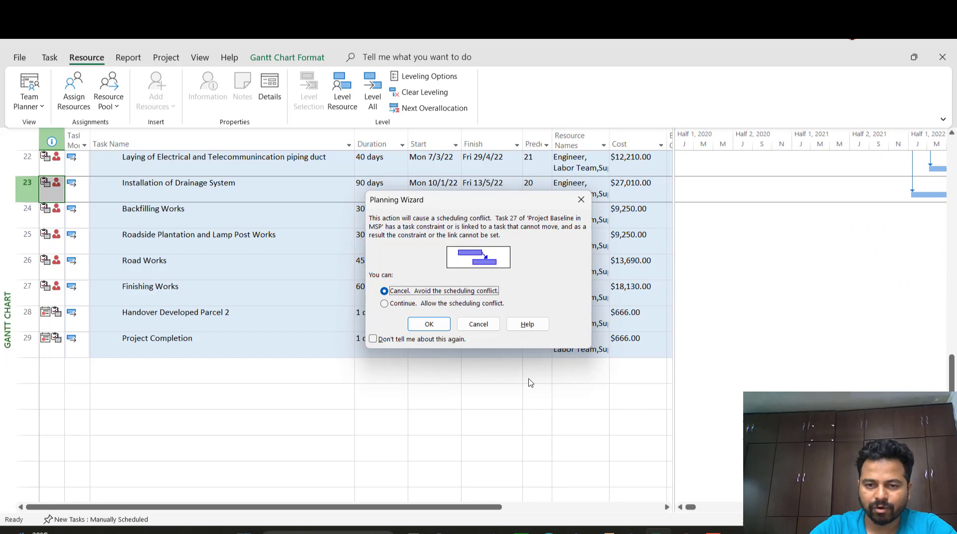
{"action": "left_click", "coordinate": [478, 327]}
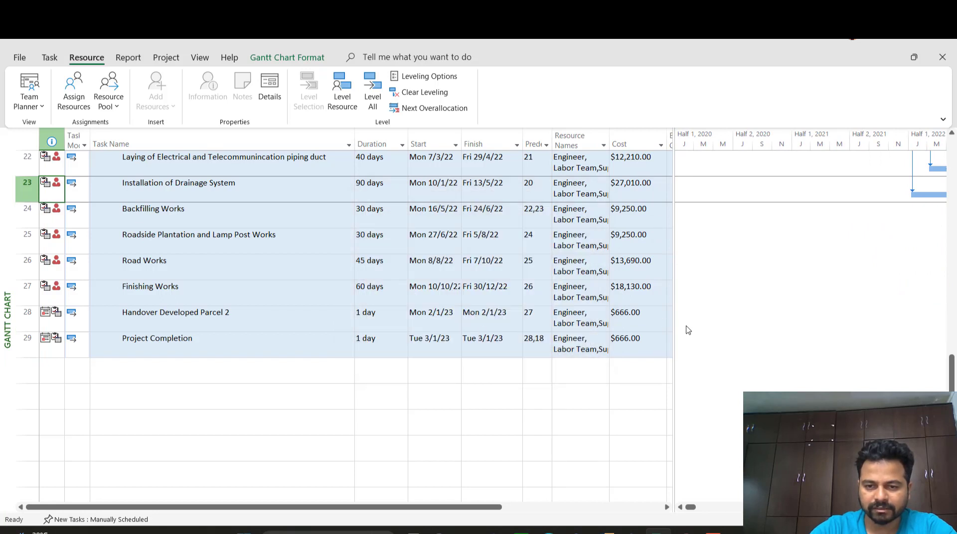
{"action": "left_click_drag", "start_coordinate": [673, 317], "coordinate": [672, 316]}
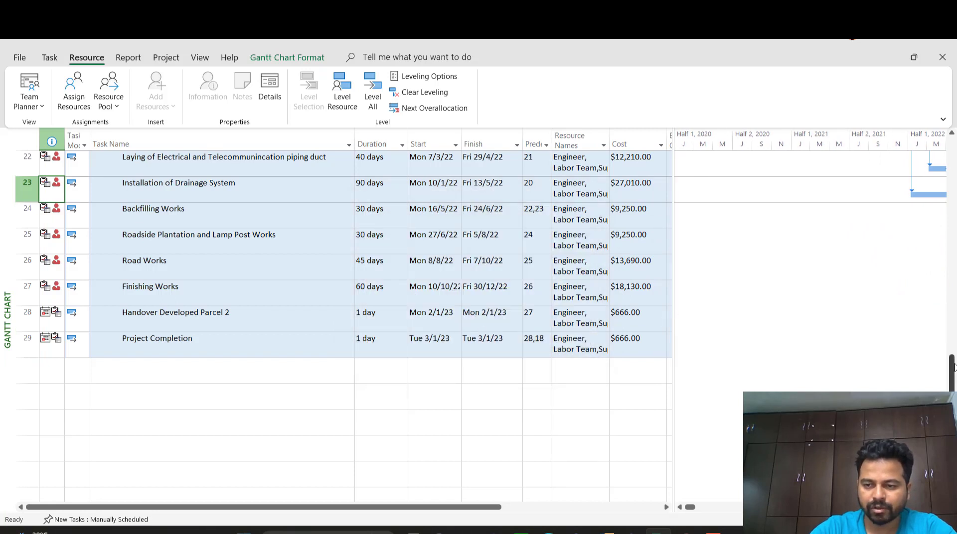
{"action": "left_click_drag", "start_coordinate": [949, 389], "coordinate": [949, 167]}
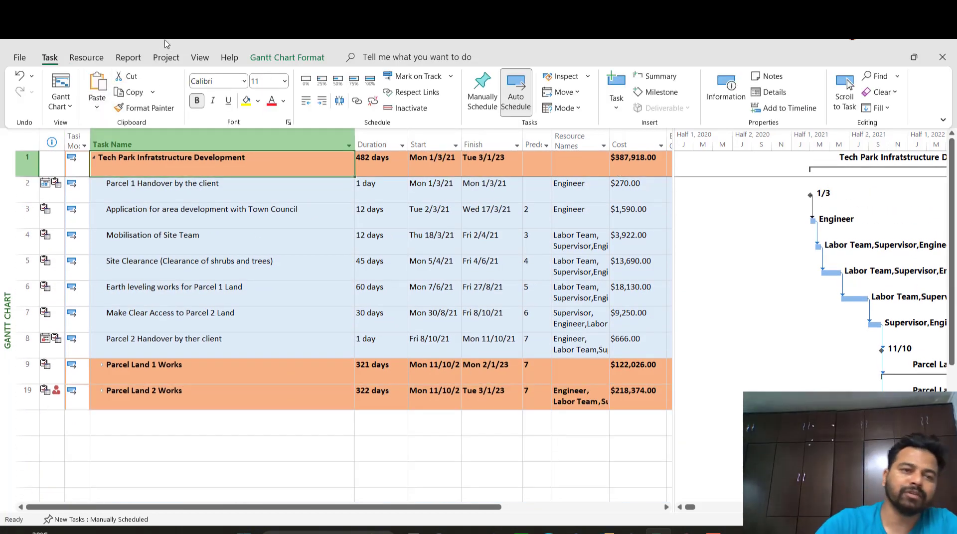
Set the default "Baseline" for the entire project
{"action": "left_click", "coordinate": [165, 57]}
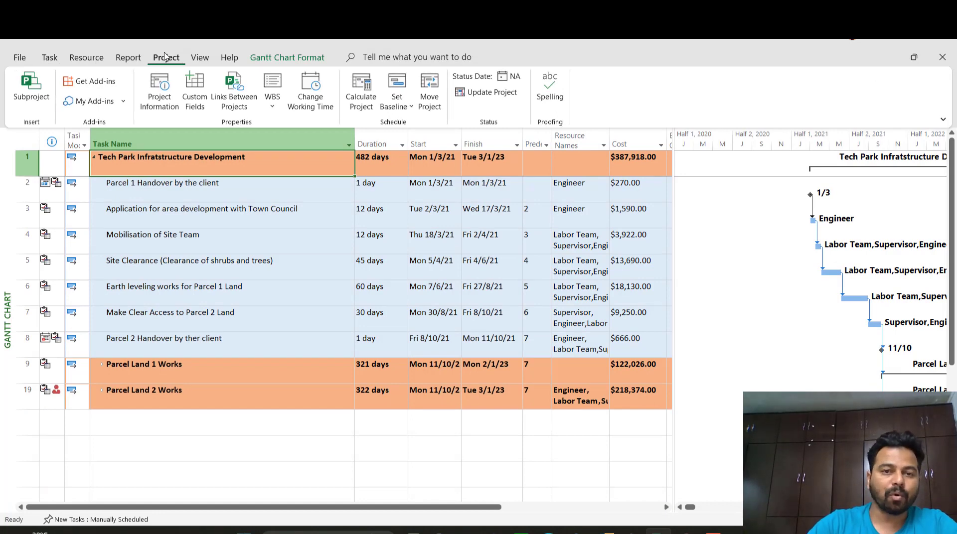
{"action": "left_click", "coordinate": [397, 102]}
{"action": "left_click", "coordinate": [410, 126]}
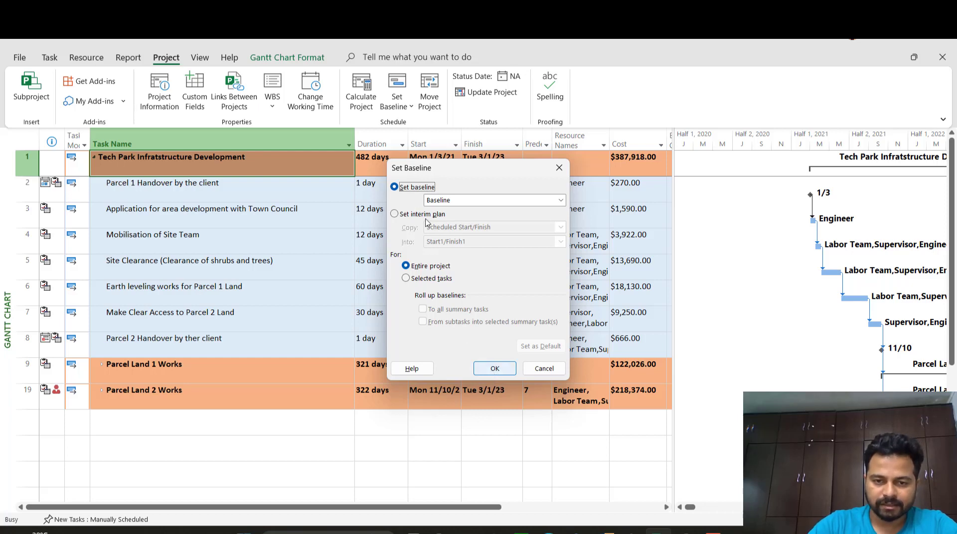
{"action": "left_click", "coordinate": [477, 201]}
{"action": "left_click", "coordinate": [477, 202]}
{"action": "left_click", "coordinate": [476, 202]}
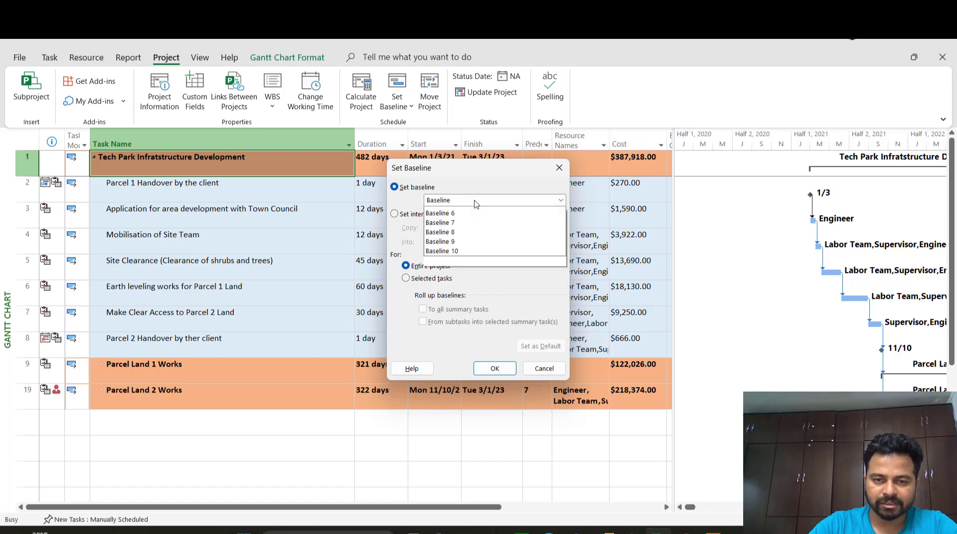
{"action": "left_click", "coordinate": [474, 210]}
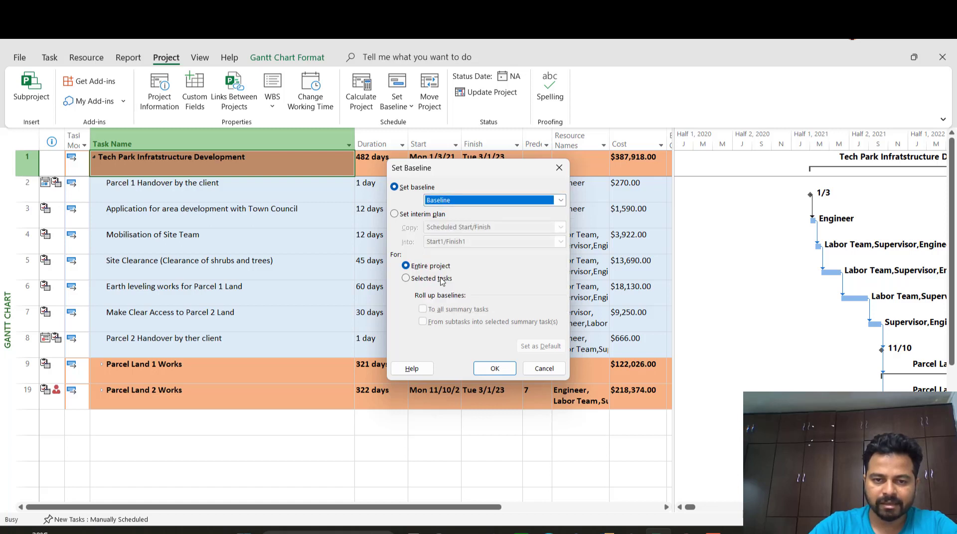
{"action": "left_click", "coordinate": [433, 280]}
{"action": "left_click", "coordinate": [413, 270]}
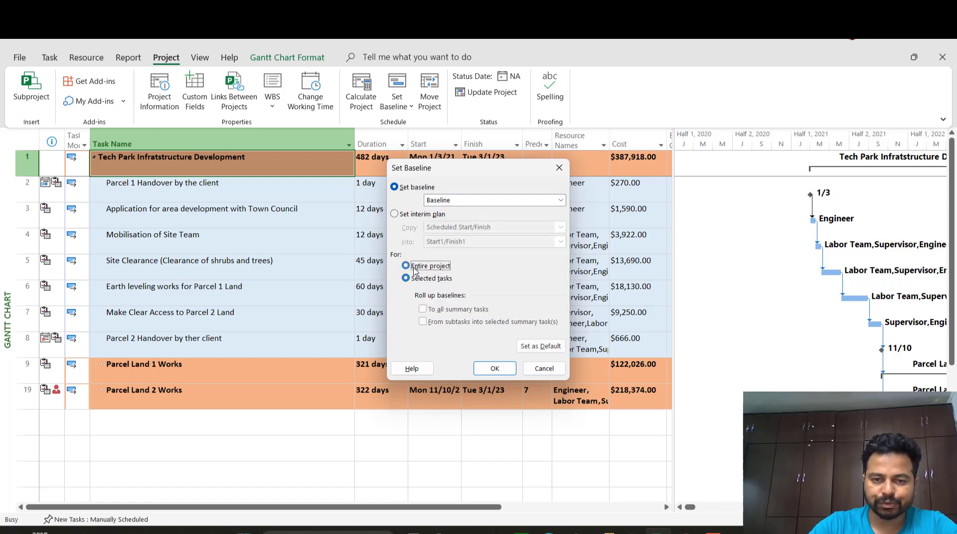
{"action": "left_click", "coordinate": [508, 370]}
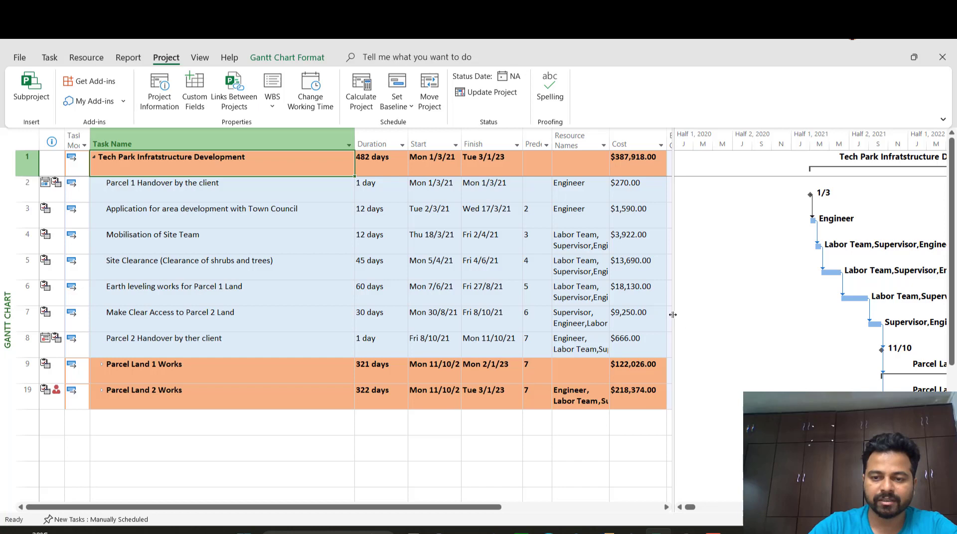
Add a Gantt bar style named "baseline" below Manual Progress with its default appearance and dates
{"action": "left_click_drag", "start_coordinate": [671, 316], "coordinate": [669, 315]}
{"action": "right_click", "coordinate": [705, 279]}
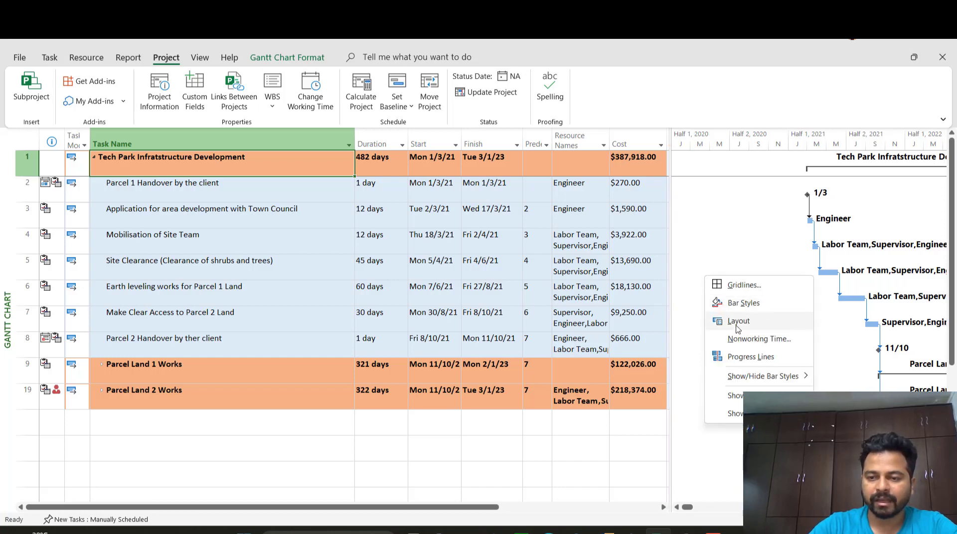
{"action": "left_click", "coordinate": [739, 305]}
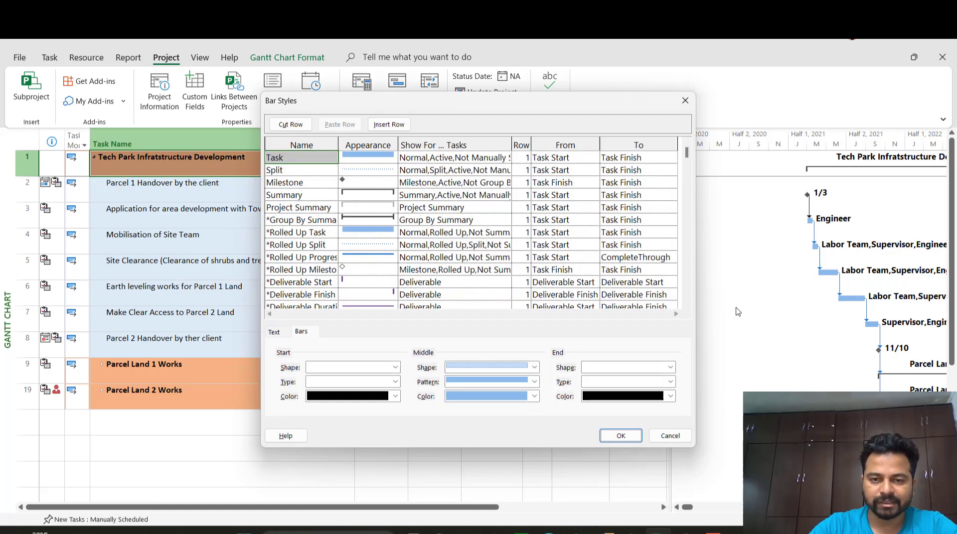
{"action": "scroll", "coordinate": [303, 225], "scroll_direction": "down", "scroll_amount": 10}
{"action": "left_click", "coordinate": [304, 220]}
{"action": "type", "text": "base"}
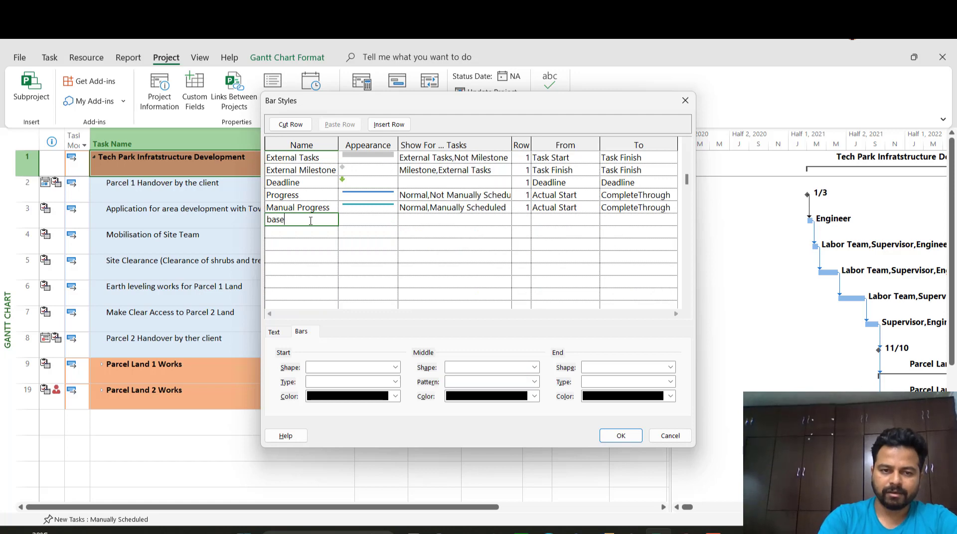
{"action": "type", "text": "line"}
{"action": "key", "text": "Return"}
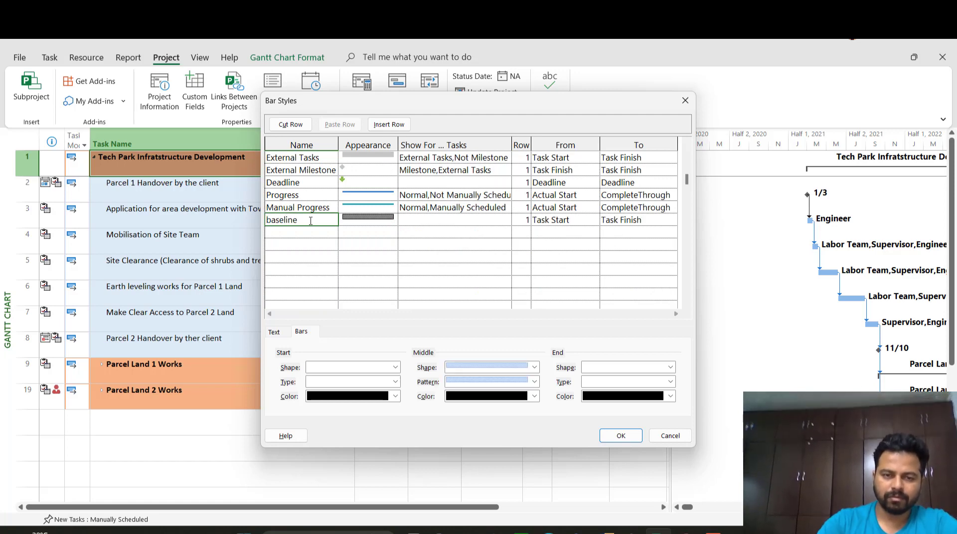
{"action": "left_click", "coordinate": [604, 438]}
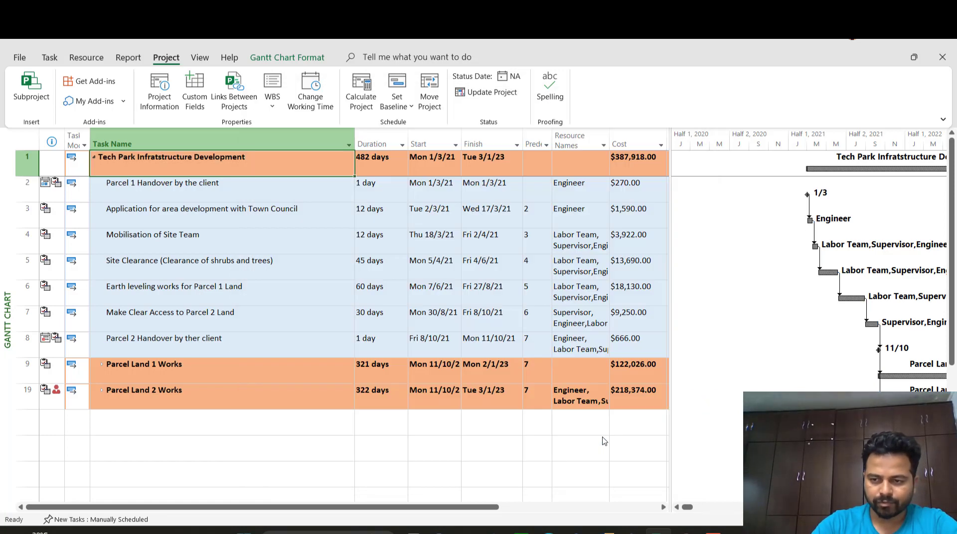
Insert a % Complete column before the Start column in the task table
{"action": "left_click", "coordinate": [433, 447]}
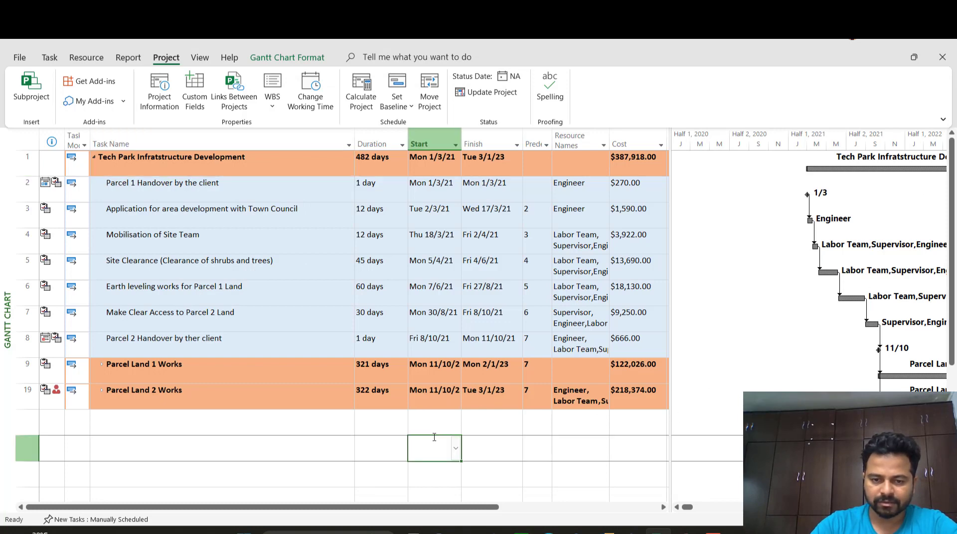
{"action": "left_click", "coordinate": [436, 135]}
{"action": "right_click", "coordinate": [435, 139]}
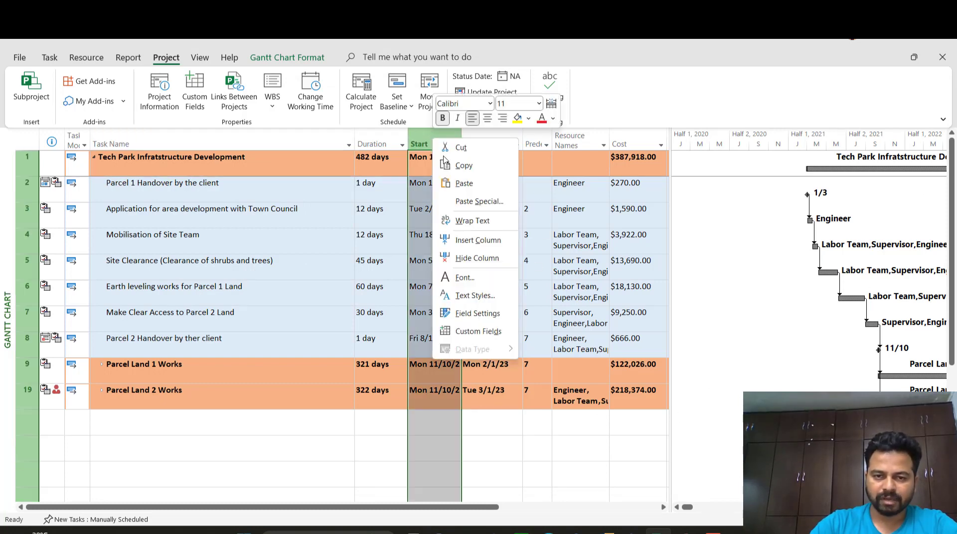
{"action": "left_click", "coordinate": [469, 239]}
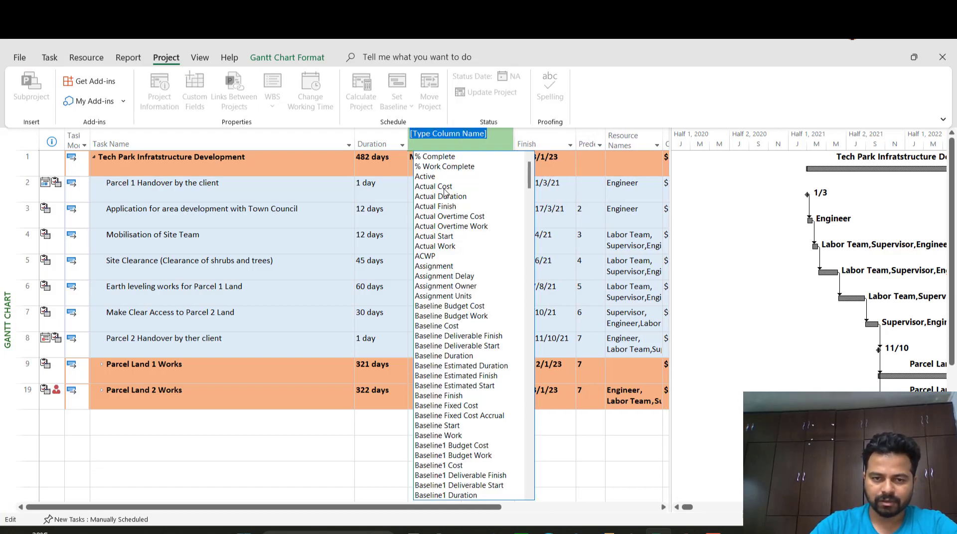
{"action": "left_click", "coordinate": [444, 157]}
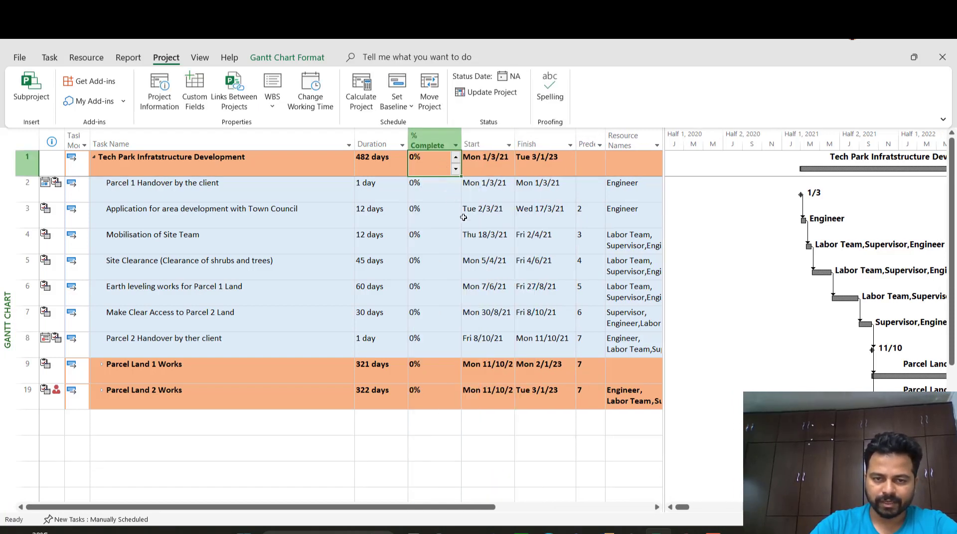
{"action": "left_click", "coordinate": [486, 206]}
{"action": "scroll", "coordinate": [596, 322], "scroll_direction": "down", "scroll_amount": 2}
{"action": "scroll", "coordinate": [354, 312], "scroll_direction": "up", "scroll_amount": 2}
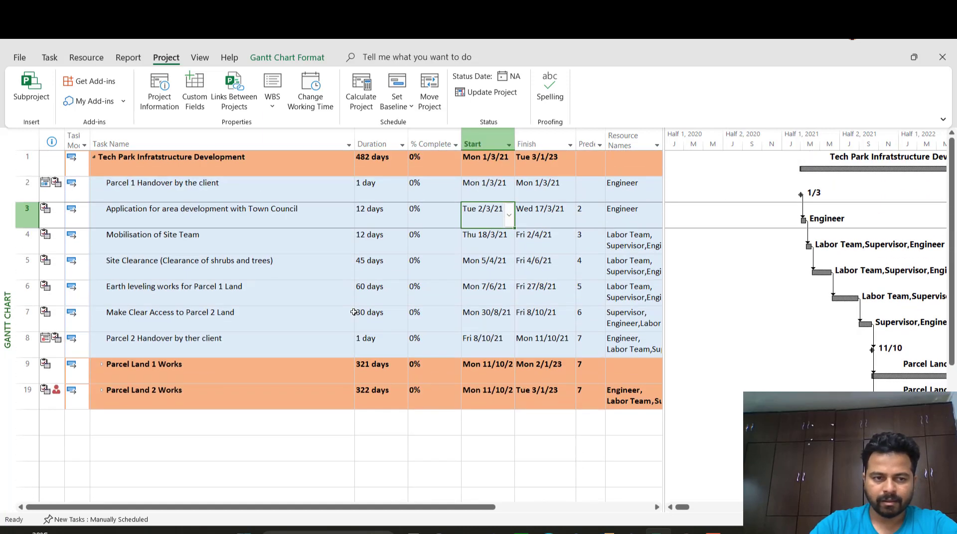
Narrow the % Complete column and set tasks 2 to 8, from Parcel 1 Handover to Parcel 2 Handover, to 100% complete
{"action": "left_click", "coordinate": [433, 189]}
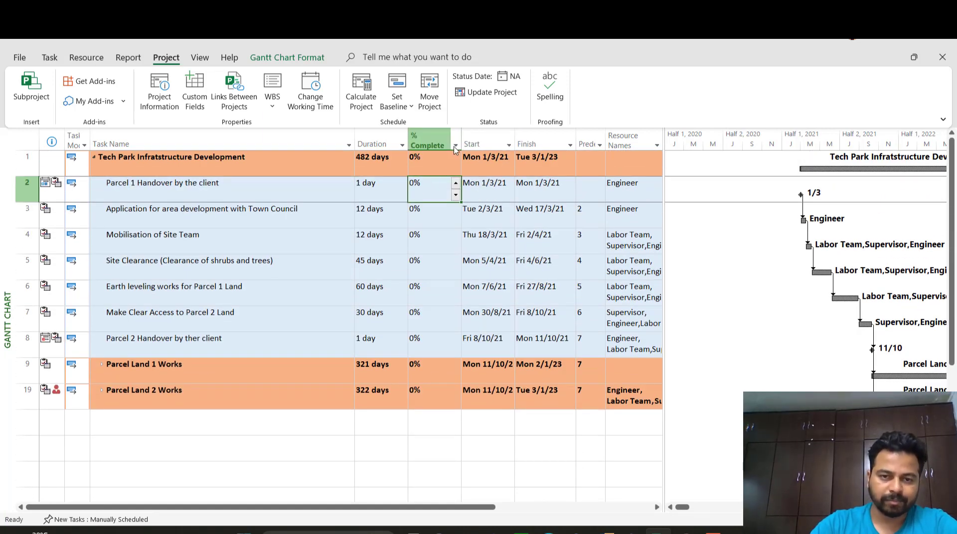
{"action": "left_click_drag", "start_coordinate": [460, 145], "coordinate": [453, 144]}
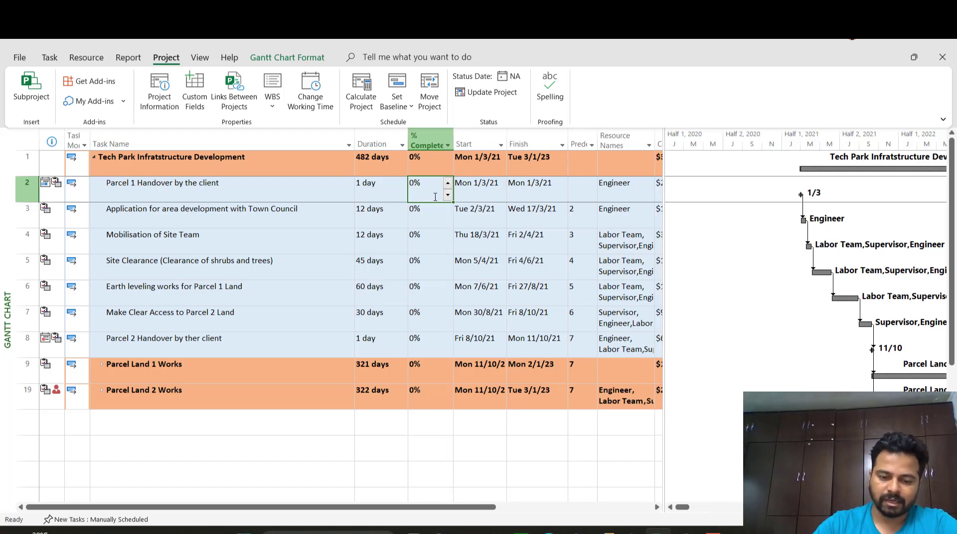
{"action": "type", "text": "100"}
{"action": "key", "text": "Return"}
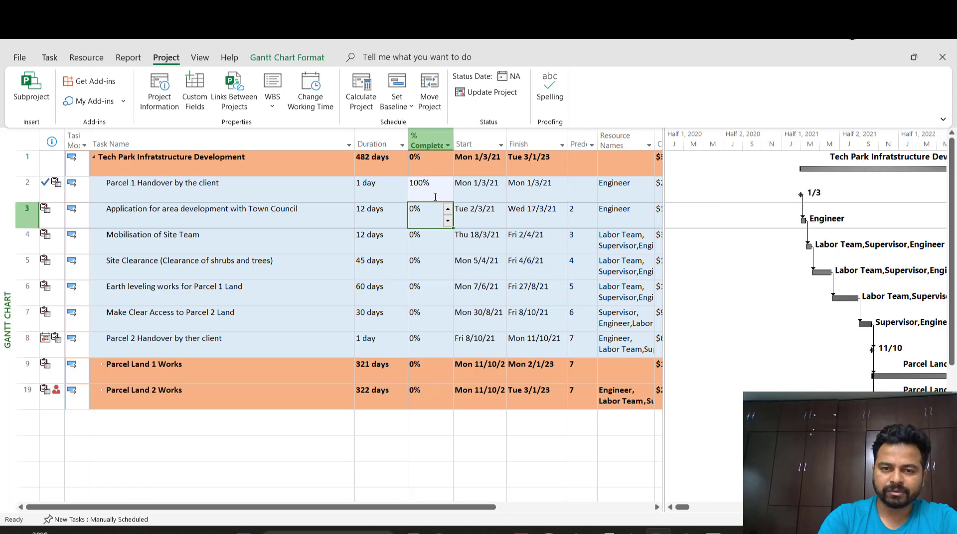
{"action": "type", "text": "100"}
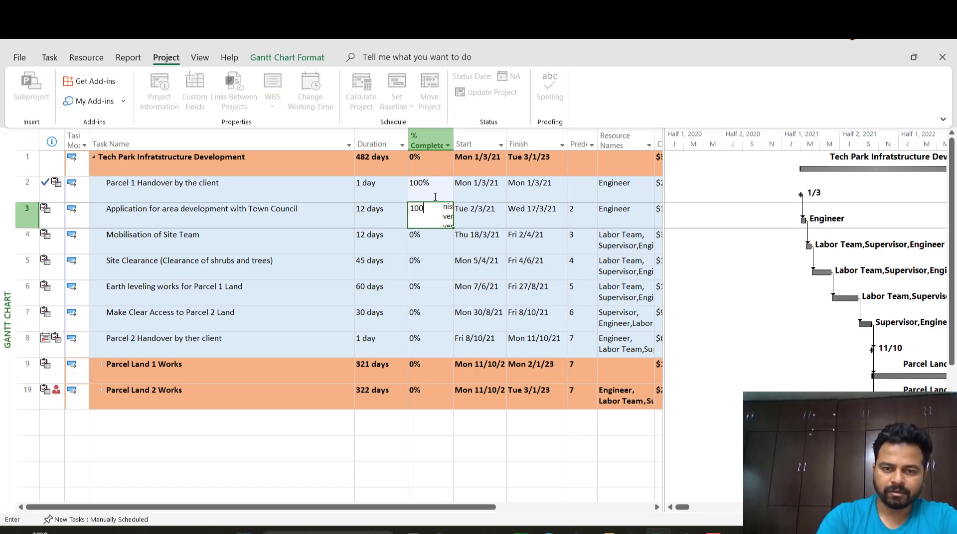
{"action": "key", "text": "Return"}
{"action": "type", "text": "100"}
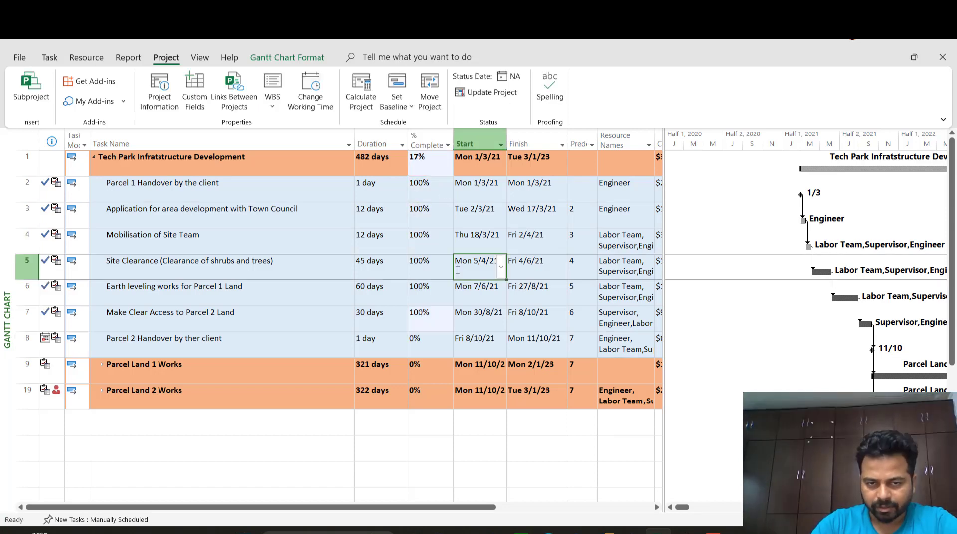
{"action": "left_click", "coordinate": [421, 343]}
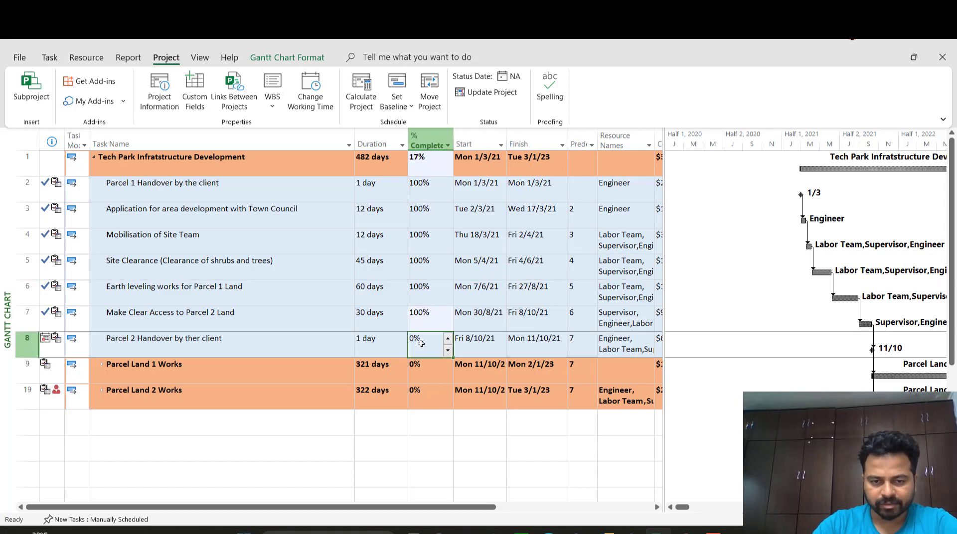
{"action": "type", "text": "100"}
{"action": "key", "text": "Return"}
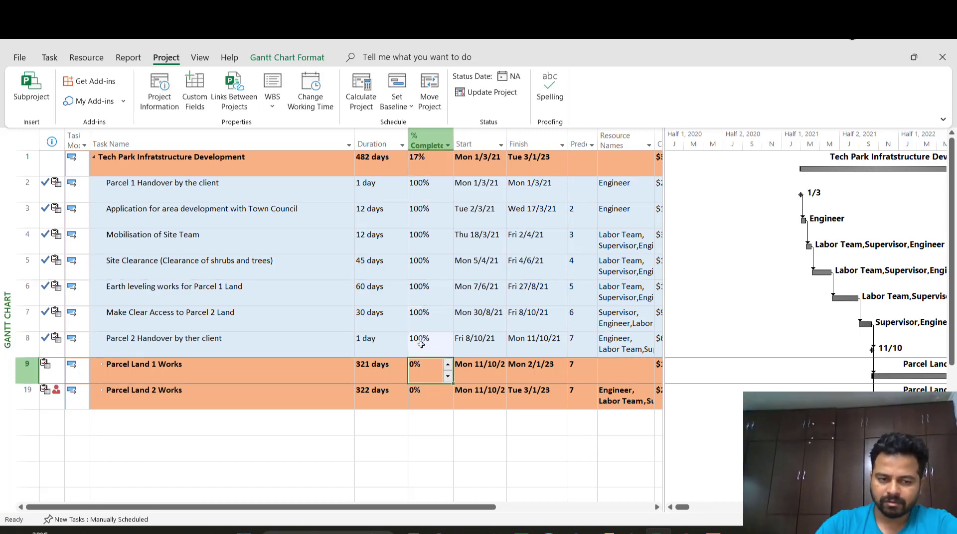
Expand Parcel Land 1 Works and set its excavation, water piping, and electrical and telecommunication ducting tasks to 90% complete
{"action": "left_click", "coordinate": [102, 365]}
{"action": "left_click", "coordinate": [424, 400]}
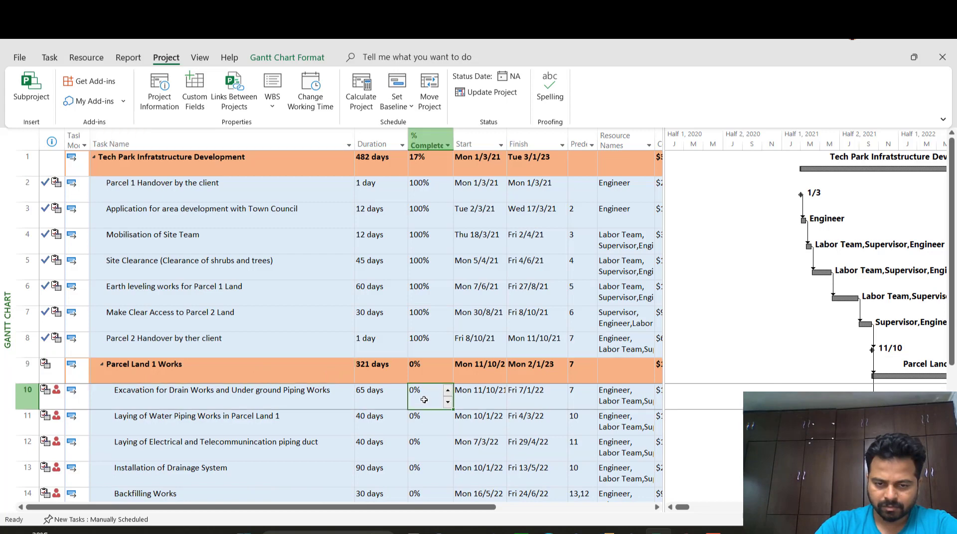
{"action": "type", "text": "90"}
{"action": "key", "text": "Return"}
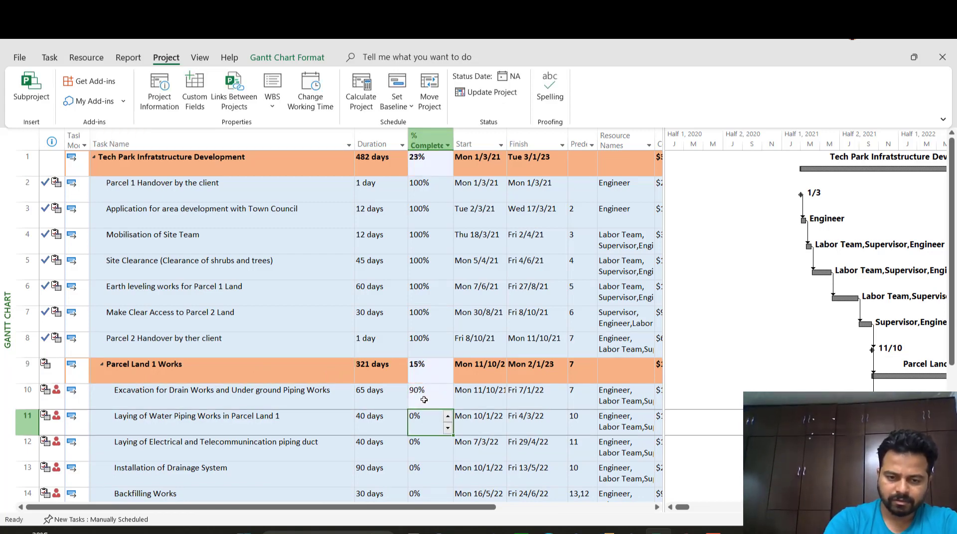
{"action": "type", "text": "90"}
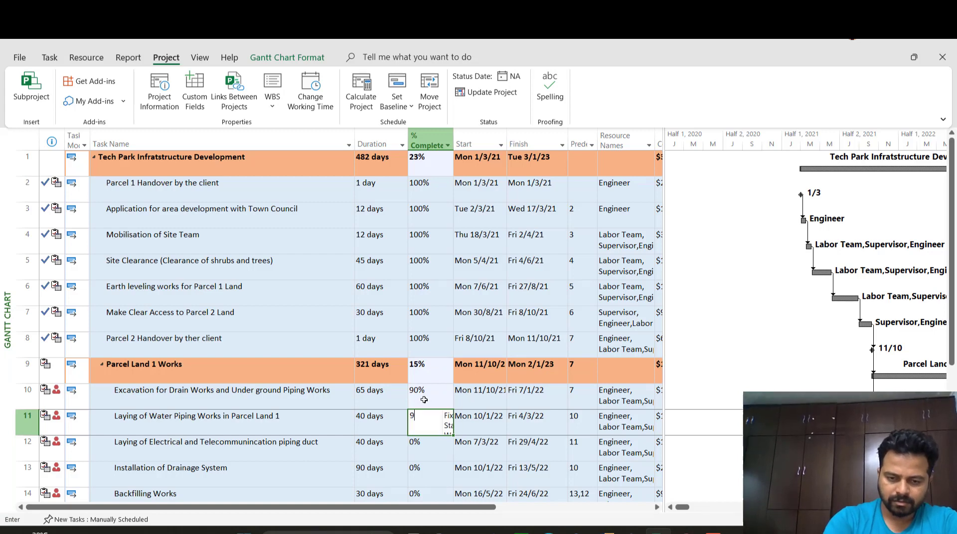
{"action": "key", "text": "Return"}
{"action": "type", "text": "90"}
{"action": "left_click", "coordinate": [444, 390]}
{"action": "left_click", "coordinate": [504, 234]}
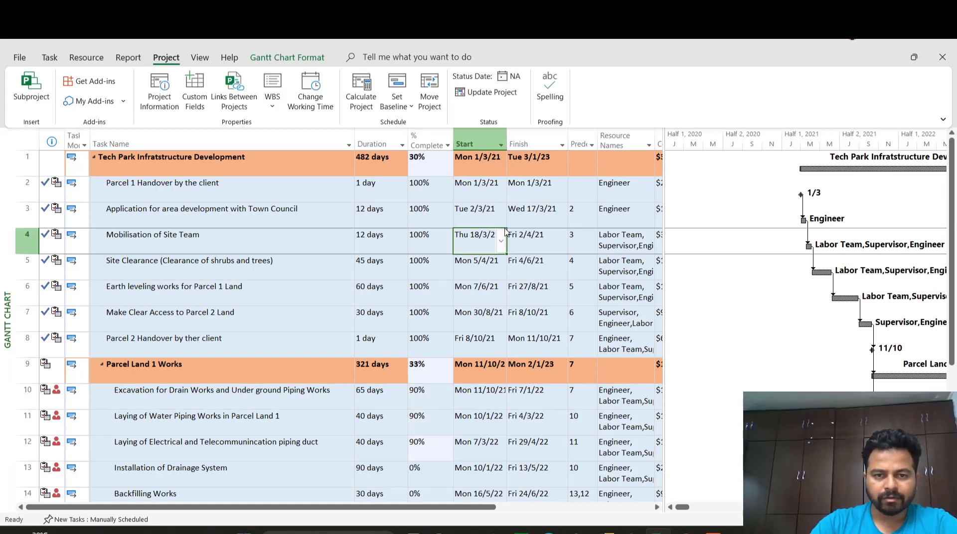
{"action": "scroll", "coordinate": [427, 396], "scroll_direction": "down", "scroll_amount": 3}
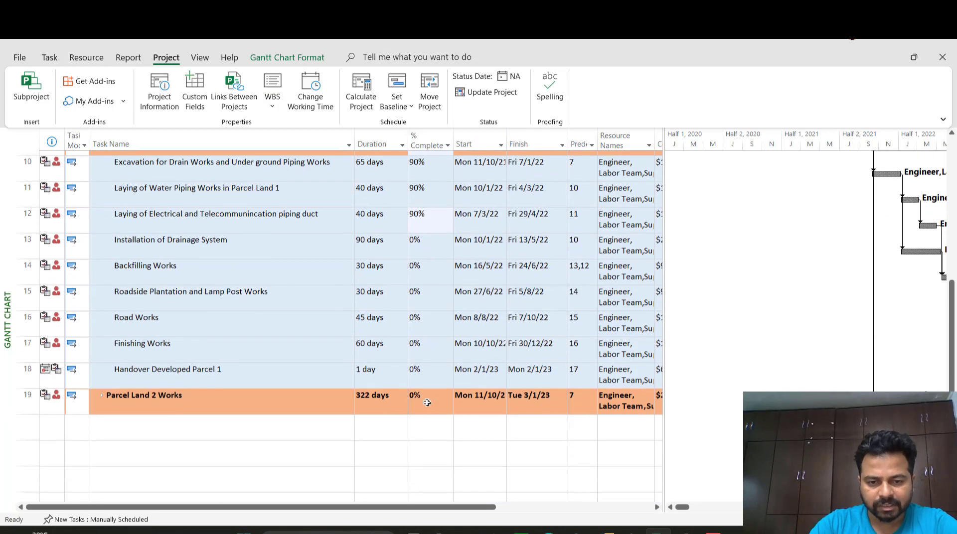
{"action": "scroll", "coordinate": [643, 381], "scroll_direction": "up", "scroll_amount": 3}
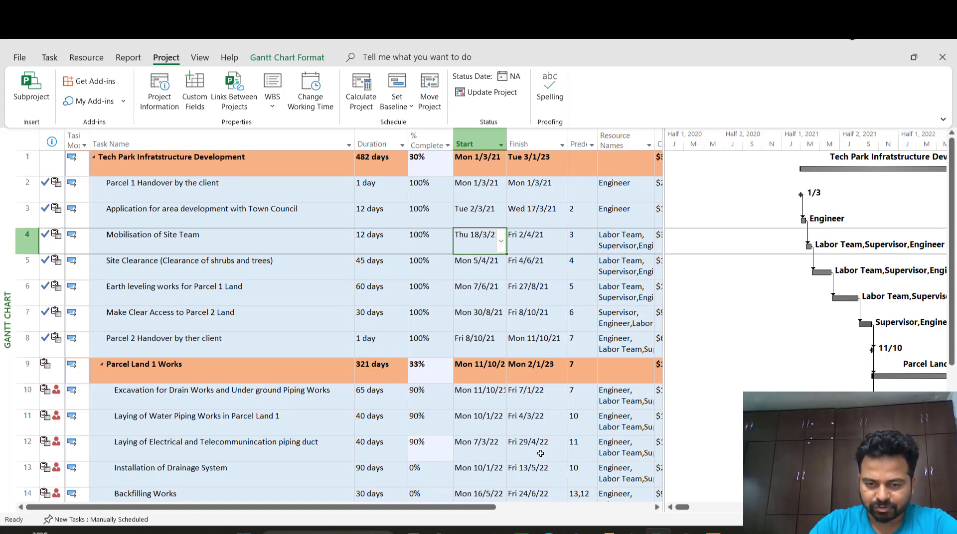
Widen the task table and insert a Baseline Cost column after the Cost column
{"action": "left_click_drag", "start_coordinate": [664, 447], "coordinate": [752, 246]}
{"action": "left_click", "coordinate": [752, 246]}
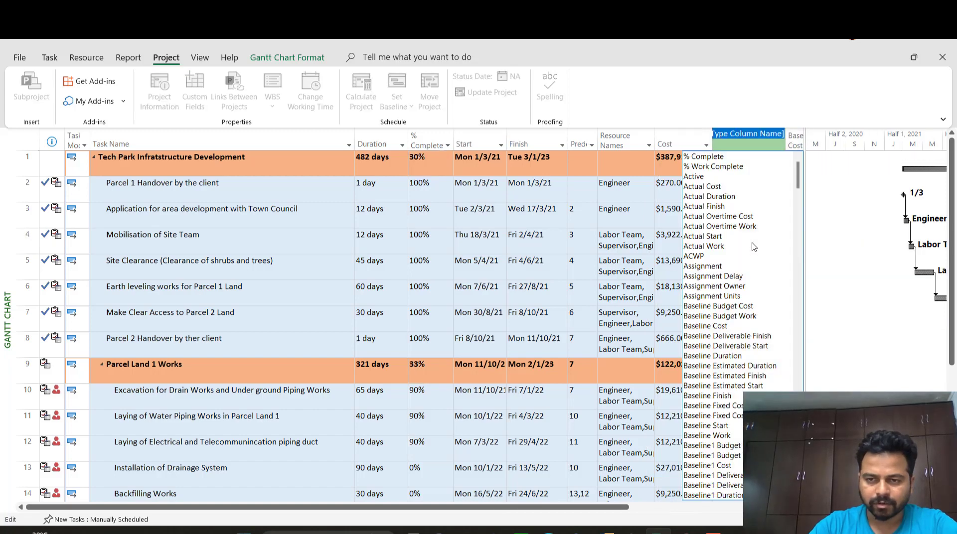
{"action": "type", "text": "ba"}
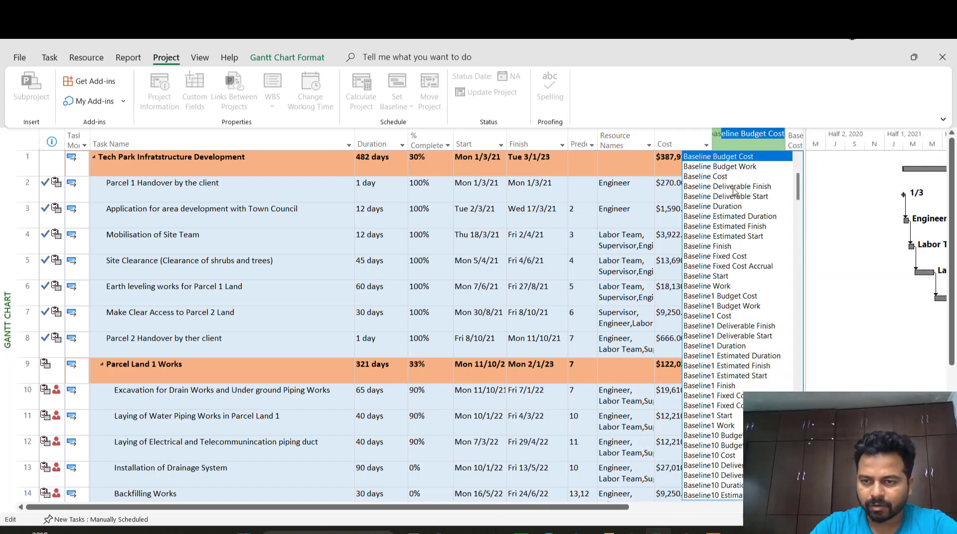
{"action": "left_click", "coordinate": [731, 177]}
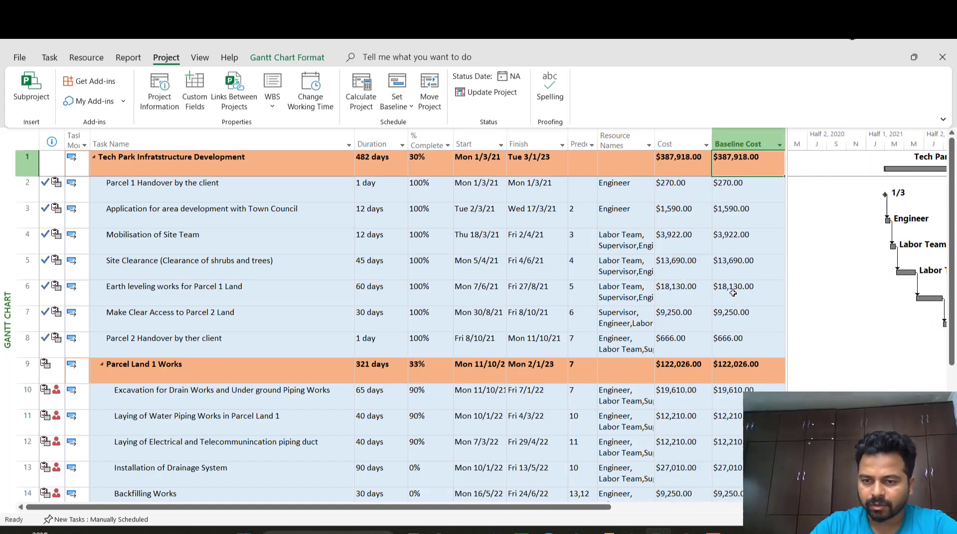
{"action": "scroll", "coordinate": [733, 299], "scroll_direction": "down", "scroll_amount": 5}
{"action": "scroll", "coordinate": [734, 305], "scroll_direction": "up", "scroll_amount": 5}
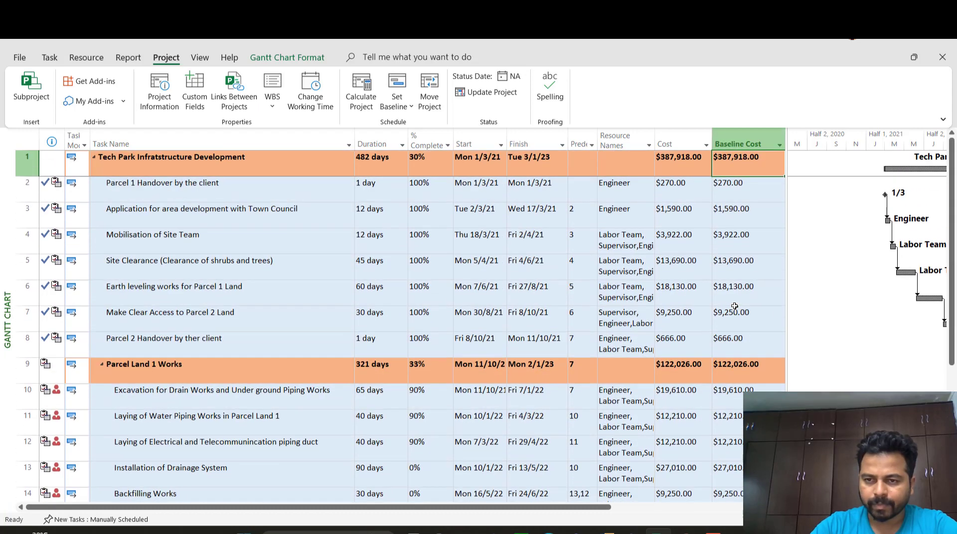
Insert an Actual Cost column before the Baseline Cost column
{"action": "left_click", "coordinate": [743, 146]}
{"action": "right_click", "coordinate": [741, 145]}
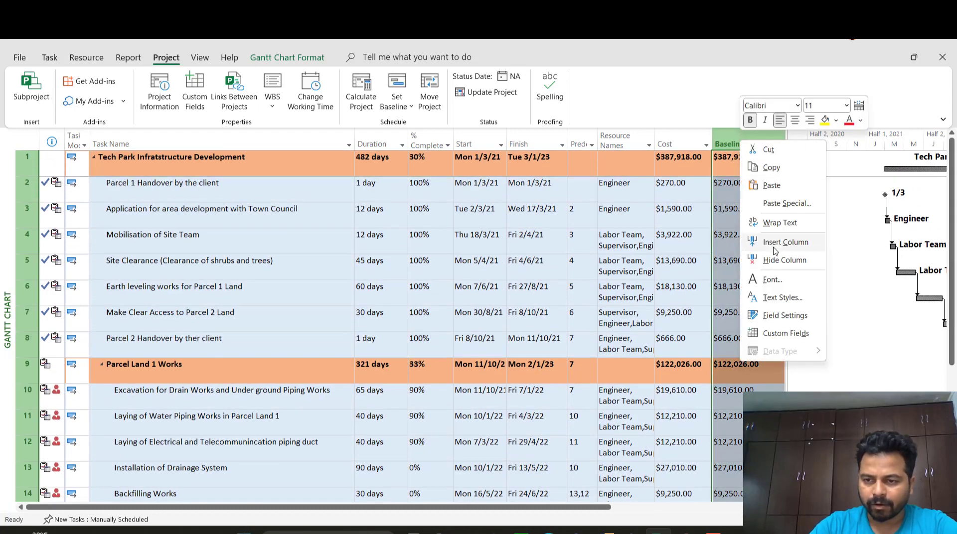
{"action": "left_click", "coordinate": [775, 243]}
{"action": "type", "text": "active"}
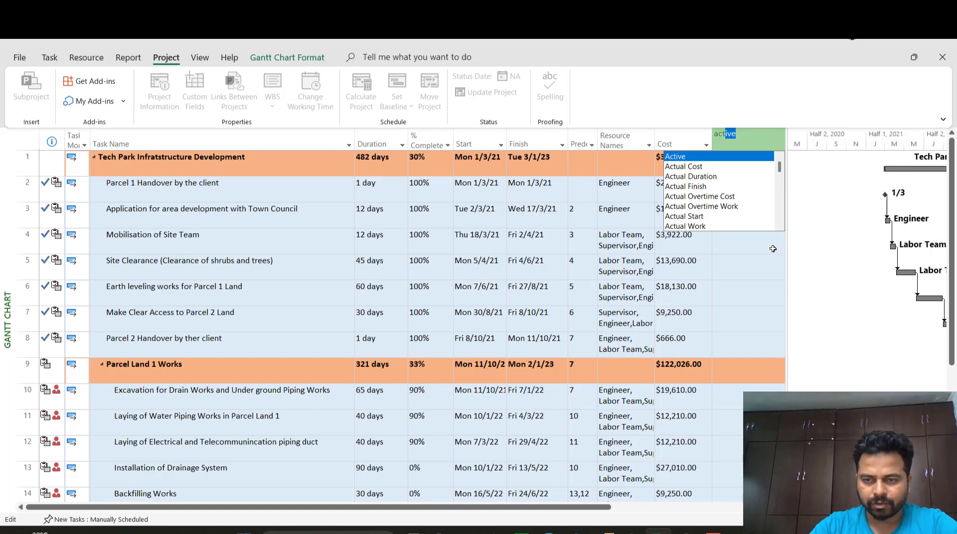
{"action": "left_click", "coordinate": [712, 168]}
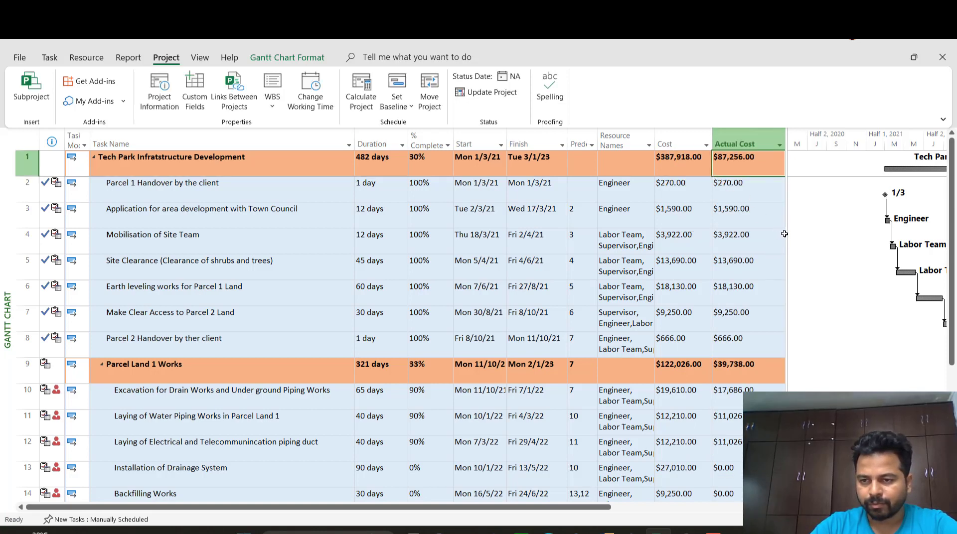
Widen the task table to show the full Baseline Cost column and compare the tasks' actual costs with their baseline costs
{"action": "left_click_drag", "start_coordinate": [784, 234], "coordinate": [832, 232]}
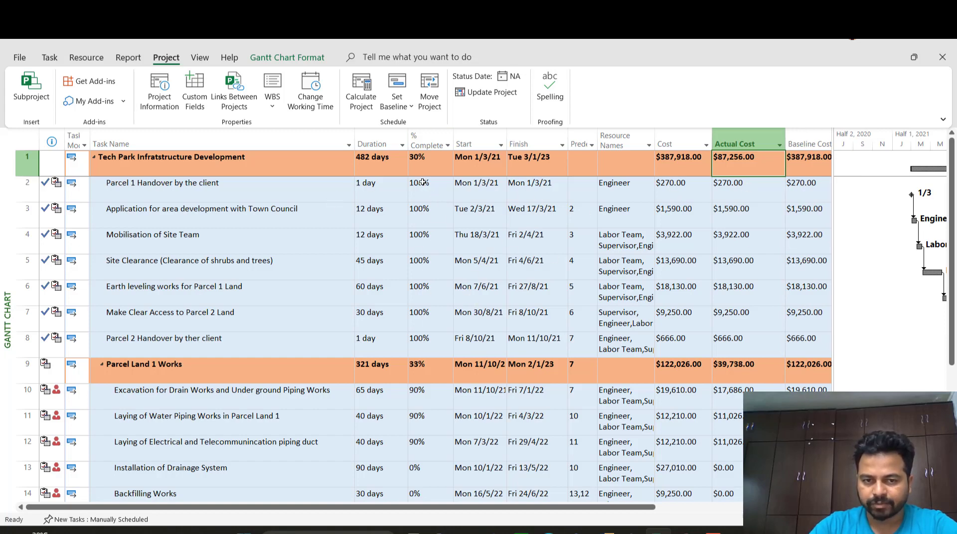
{"action": "left_click", "coordinate": [735, 195]}
{"action": "left_click", "coordinate": [734, 218]}
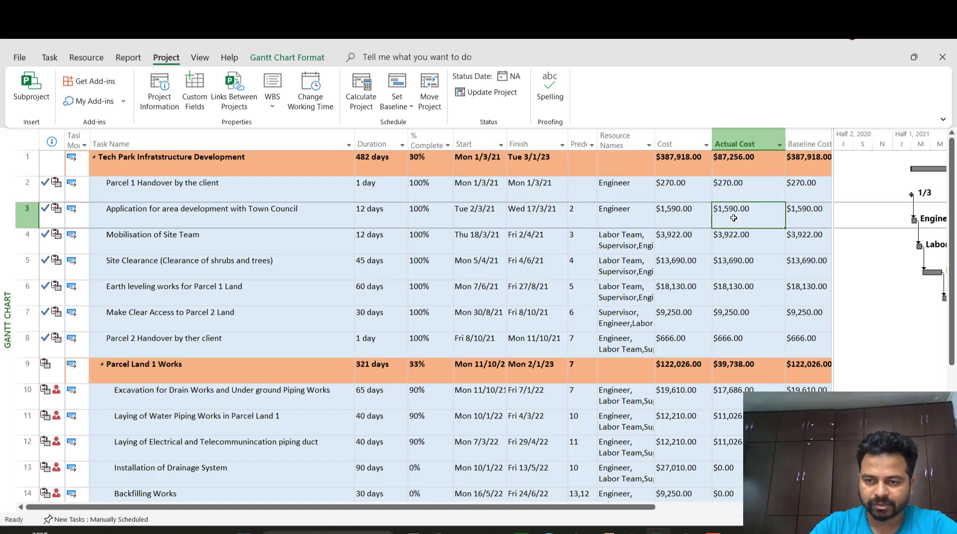
{"action": "left_click", "coordinate": [737, 235]}
{"action": "left_click", "coordinate": [737, 258]}
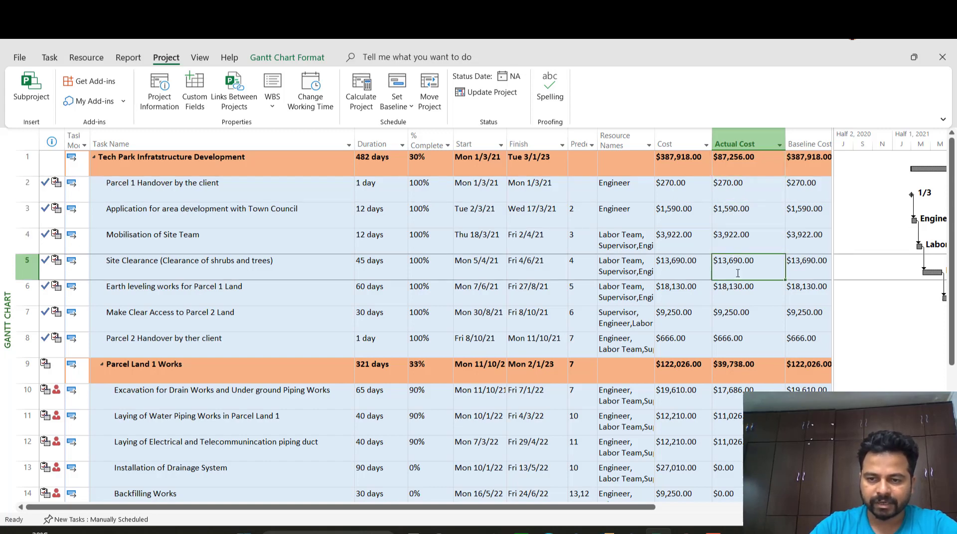
{"action": "scroll", "coordinate": [740, 359], "scroll_direction": "down", "scroll_amount": 1}
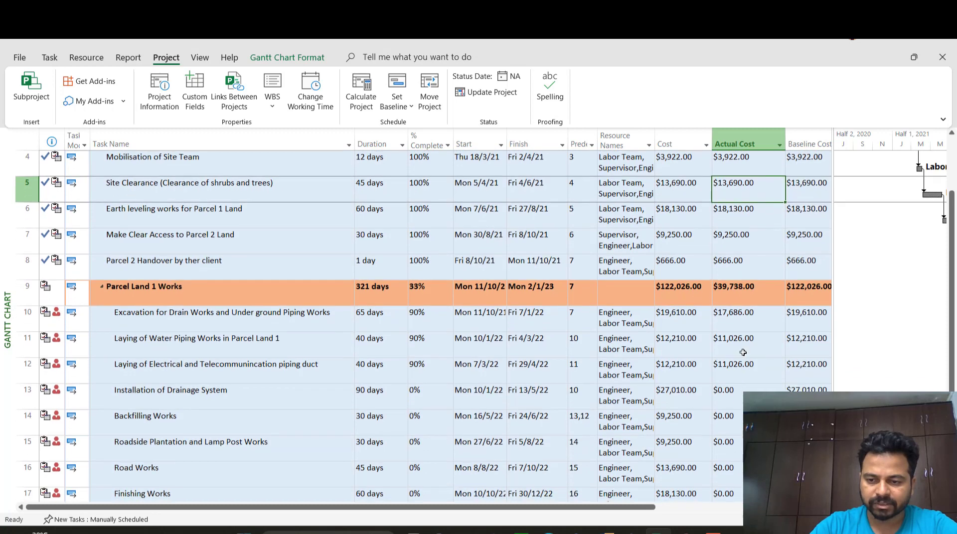
{"action": "left_click", "coordinate": [742, 324]}
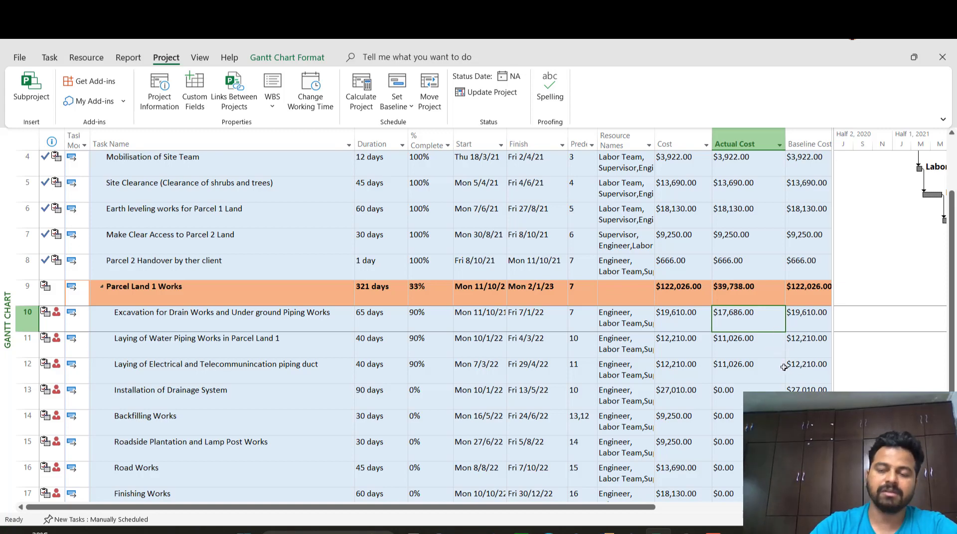
{"action": "mouse_move", "coordinate": [833, 344]}
{"action": "left_mouse_down"}
{"action": "mouse_move", "coordinate": [872, 342]}
{"action": "mouse_move", "coordinate": [846, 341]}
{"action": "left_mouse_up"}
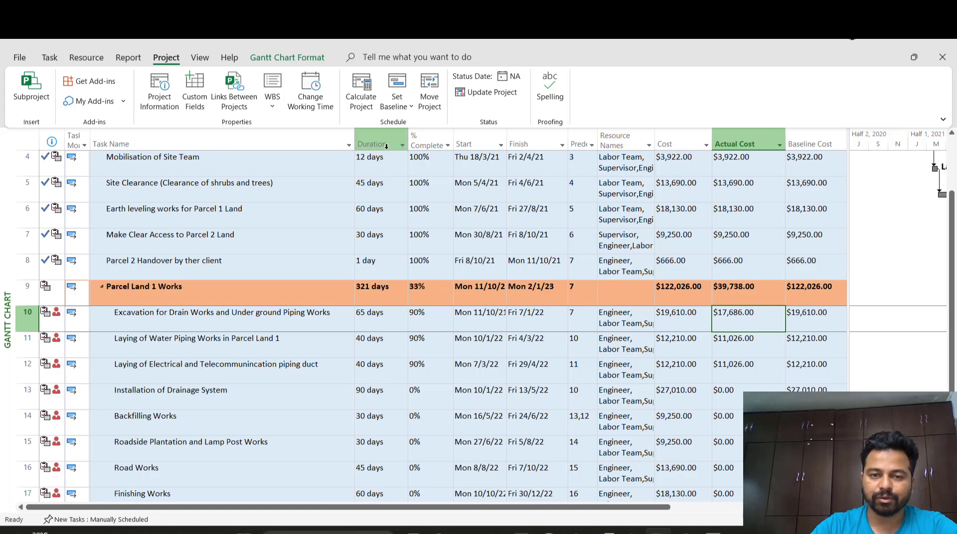
Insert Actual Start and Actual Finish columns before the Finish column
{"action": "left_click", "coordinate": [531, 145]}
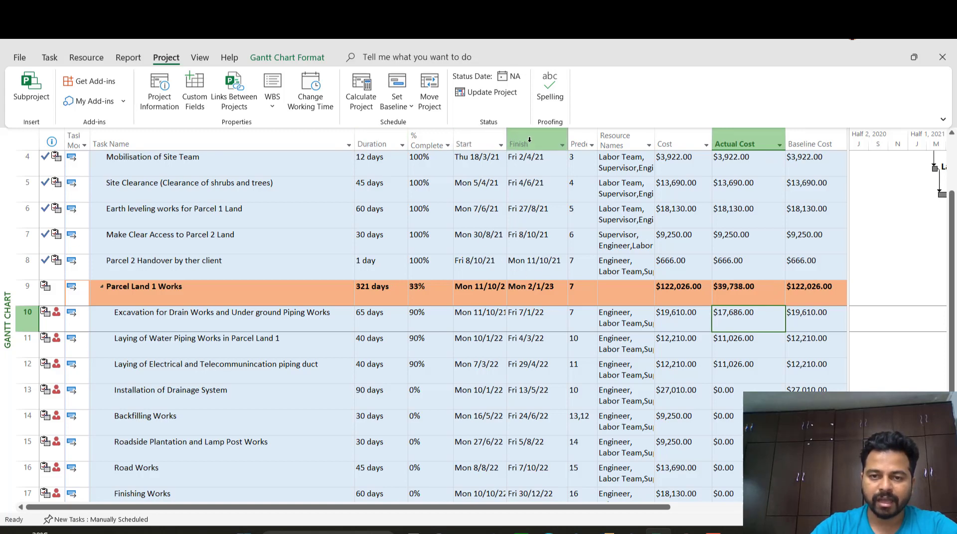
{"action": "right_click", "coordinate": [531, 144]}
{"action": "left_click", "coordinate": [577, 250]}
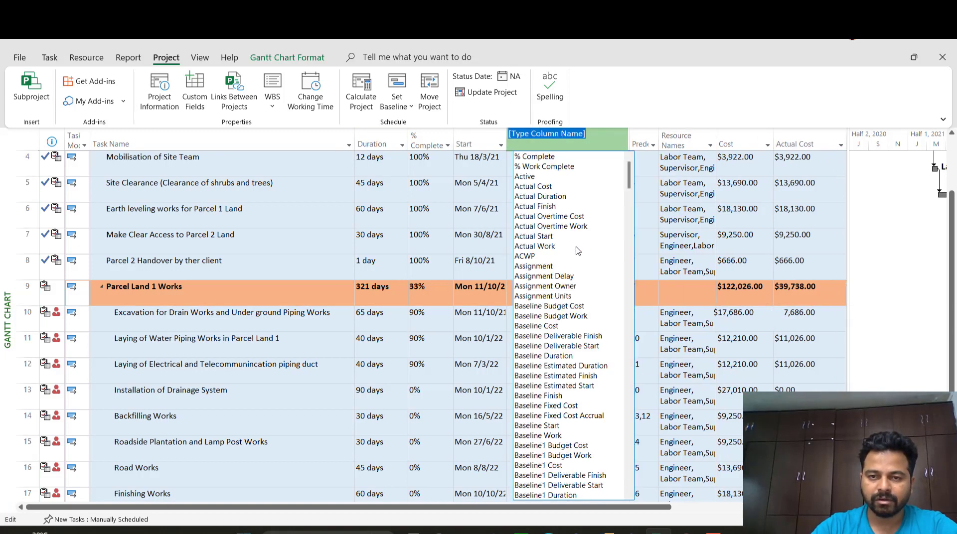
{"action": "left_click", "coordinate": [543, 237]}
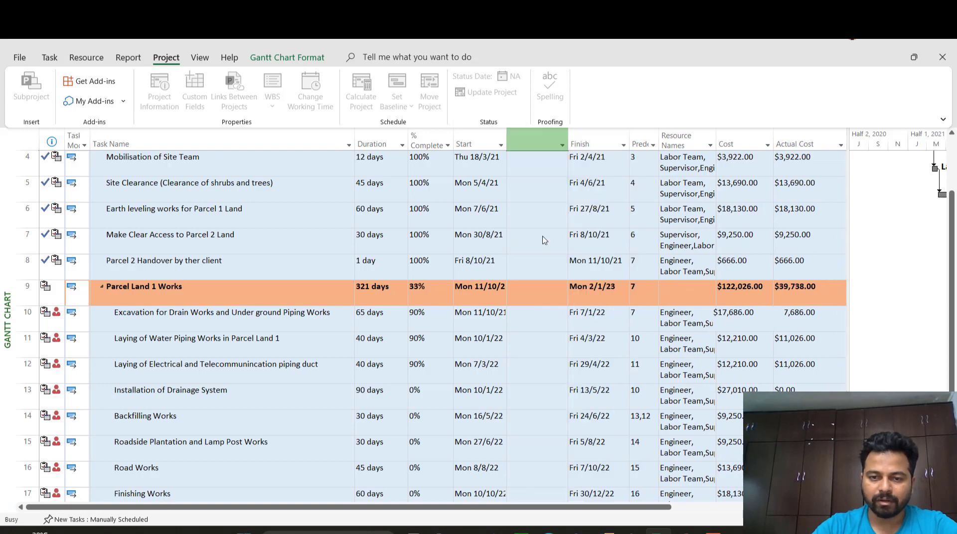
{"action": "left_click", "coordinate": [577, 140]}
{"action": "right_click", "coordinate": [577, 138]}
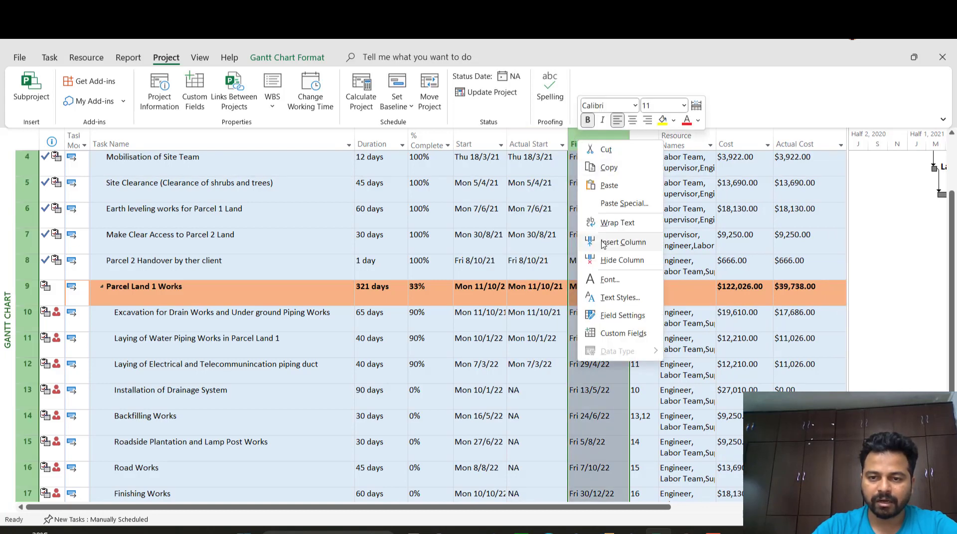
{"action": "left_click", "coordinate": [605, 250]}
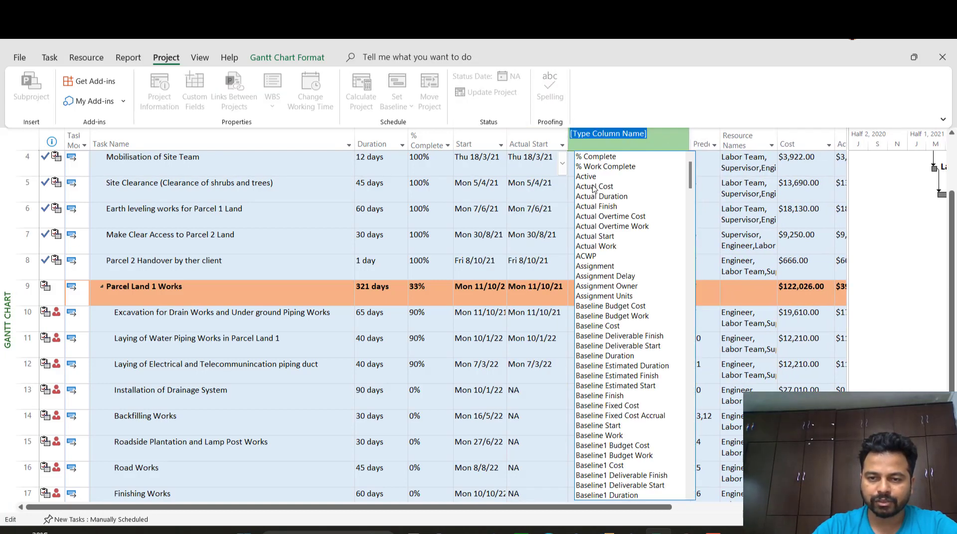
{"action": "left_click", "coordinate": [596, 207]}
Move the Finish column directly after Start and select the excavation task's Actual Finish cell
{"action": "left_click", "coordinate": [648, 137]}
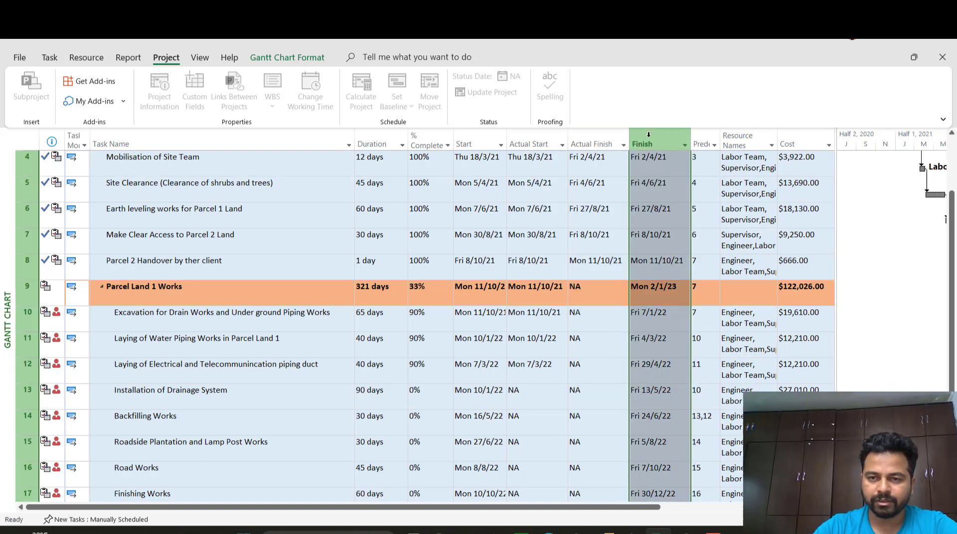
{"action": "left_click_drag", "start_coordinate": [500, 149], "coordinate": [503, 147]}
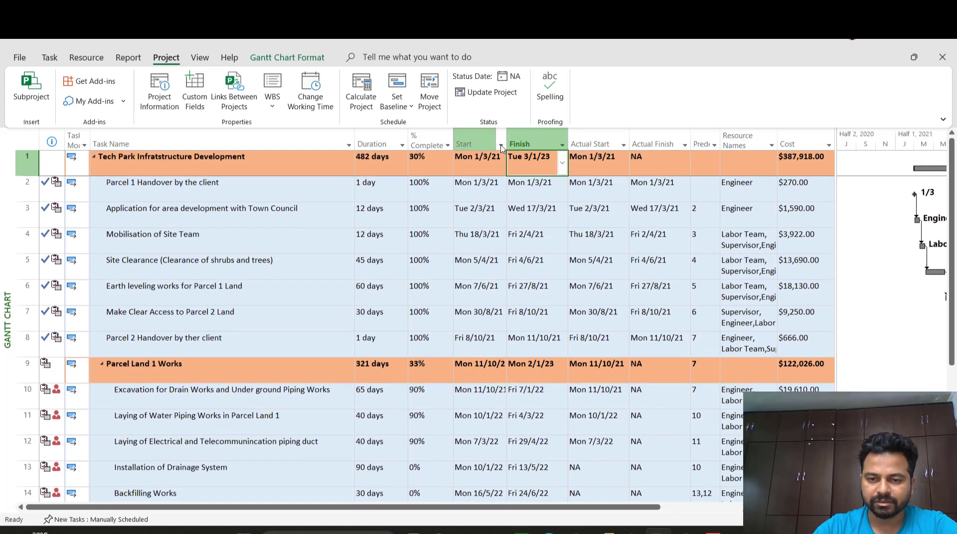
{"action": "left_click", "coordinate": [663, 392]}
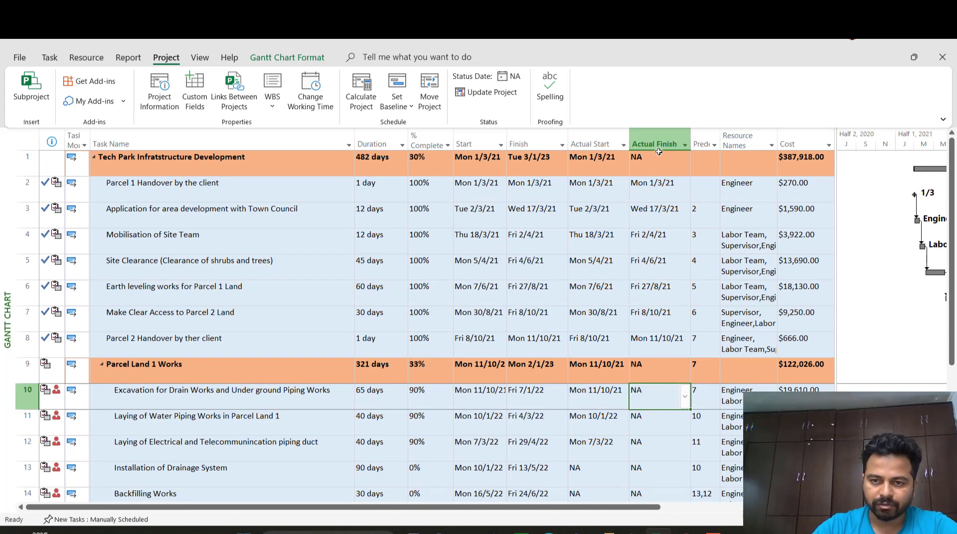
{"action": "left_click_drag", "start_coordinate": [691, 137], "coordinate": [692, 137]}
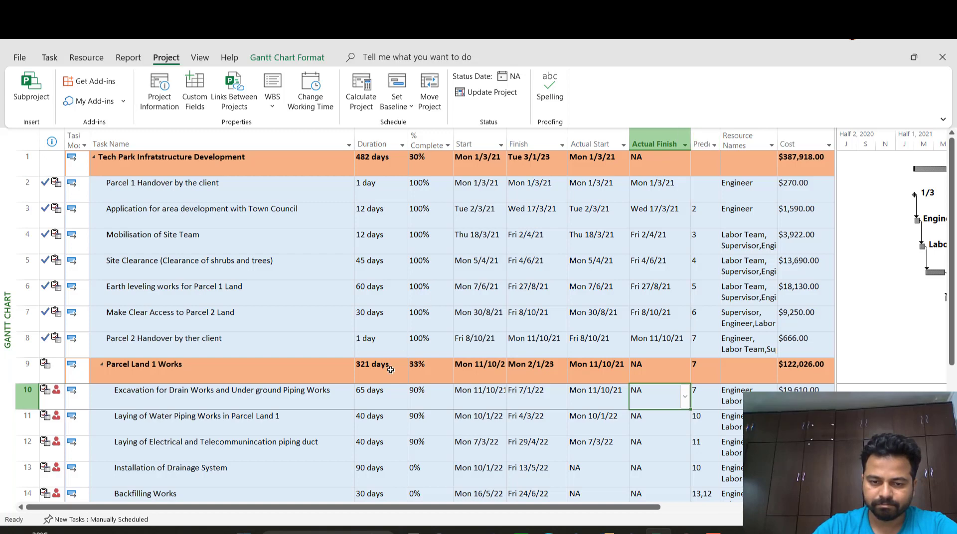
Mark the Excavation for Drain Works and Under ground Piping Works task as 100% complete
{"action": "left_click", "coordinate": [383, 390]}
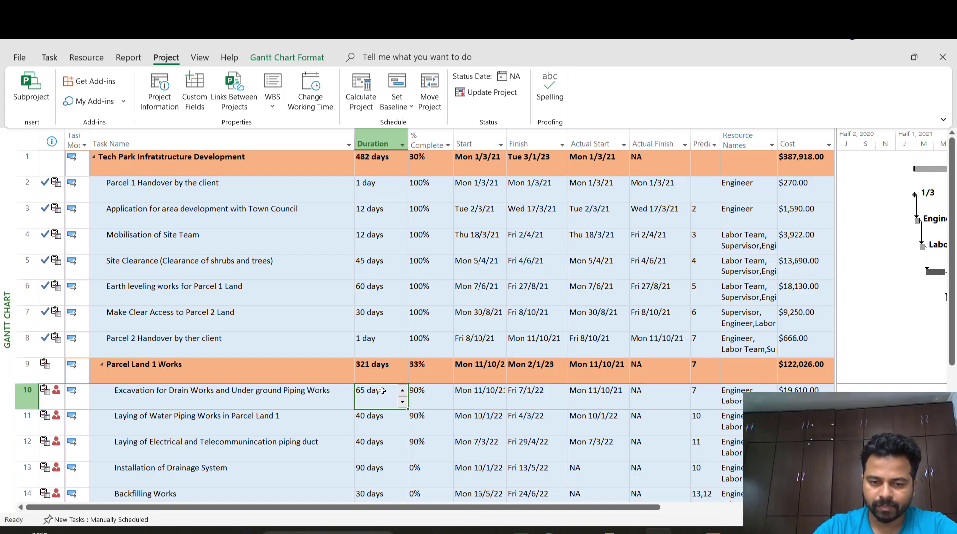
{"action": "left_click", "coordinate": [457, 387]}
{"action": "left_click", "coordinate": [522, 390]}
{"action": "left_click", "coordinate": [583, 393]}
{"action": "left_click", "coordinate": [658, 390]}
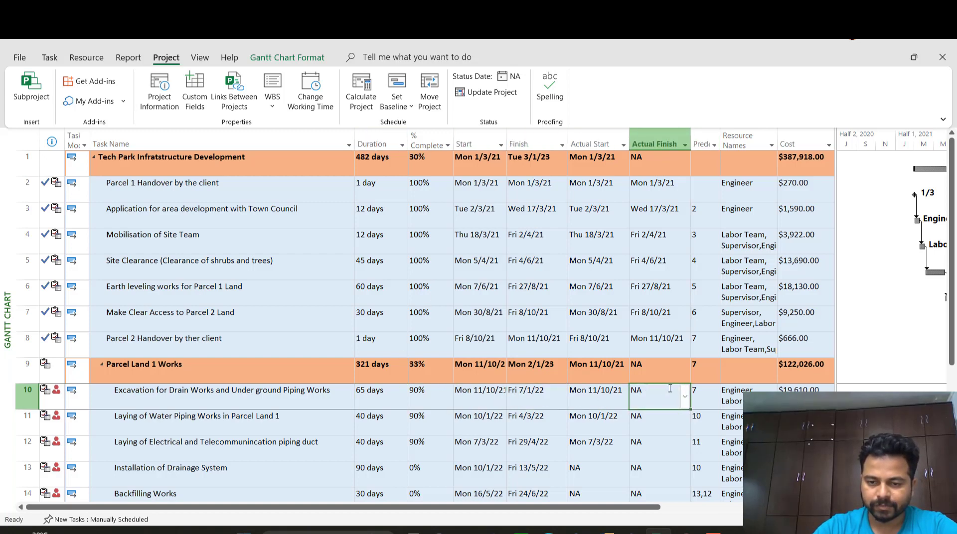
{"action": "left_click_drag", "start_coordinate": [451, 393], "coordinate": [456, 391]}
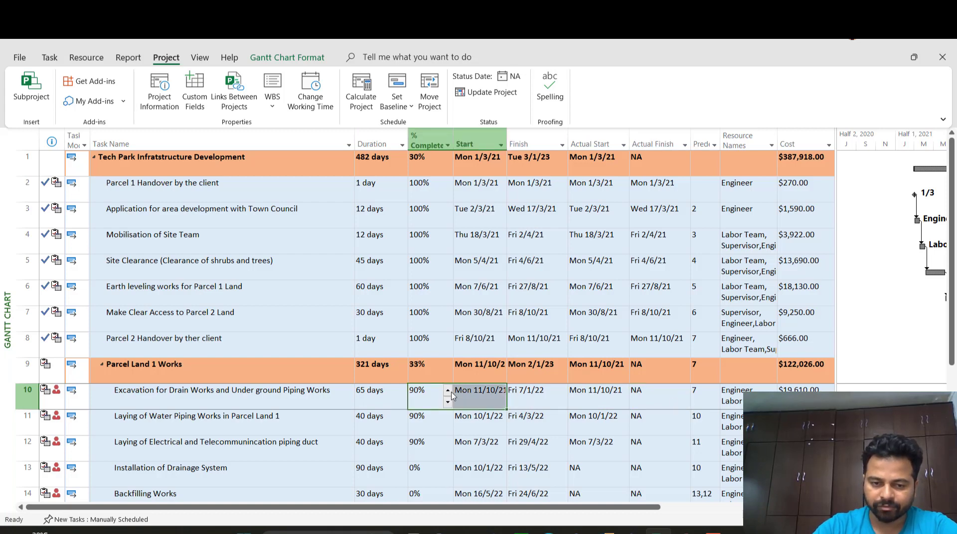
{"action": "type", "text": "100"}
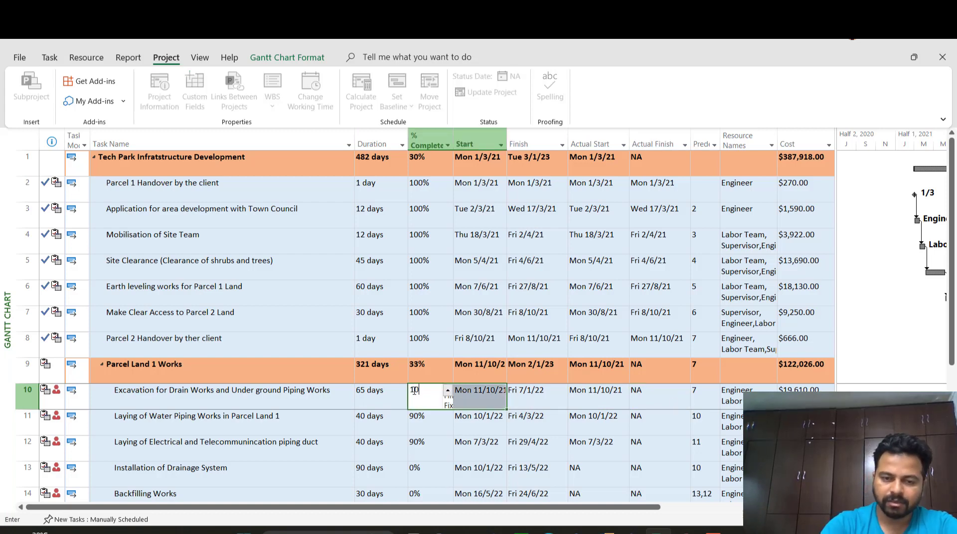
{"action": "key", "text": "Return"}
Set the excavation task's actual finish to 14/1/22, allow the scheduling conflict, and check its actual cost
{"action": "left_click", "coordinate": [686, 398]}
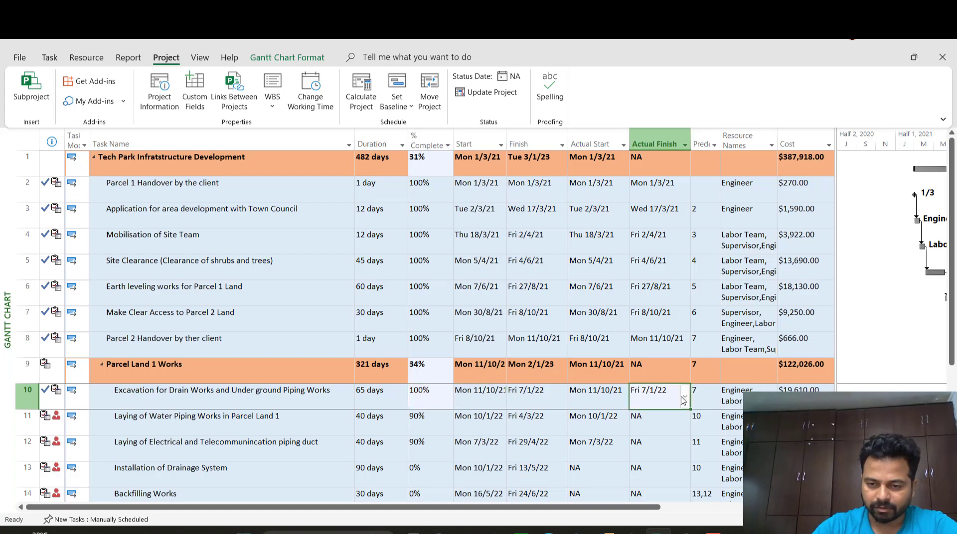
{"action": "left_click", "coordinate": [686, 400]}
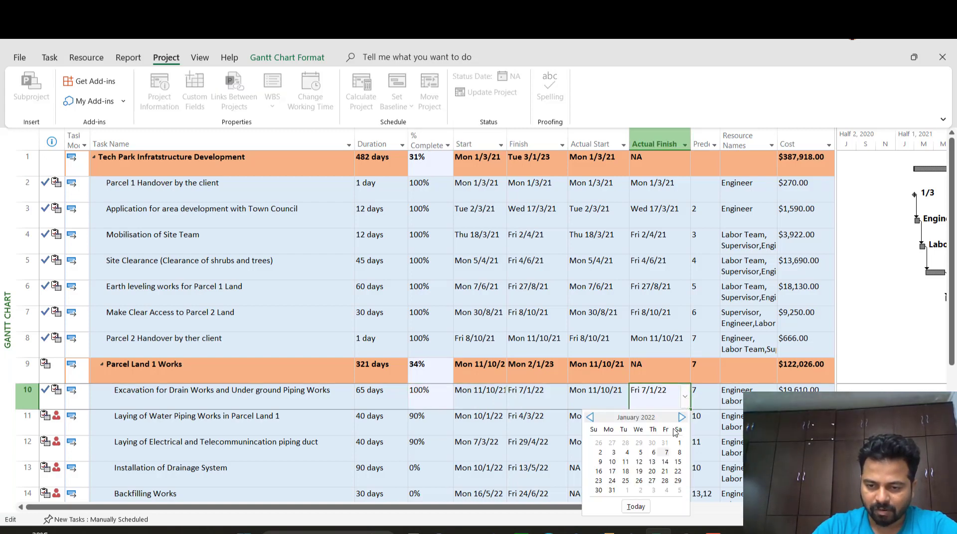
{"action": "left_click", "coordinate": [665, 462]}
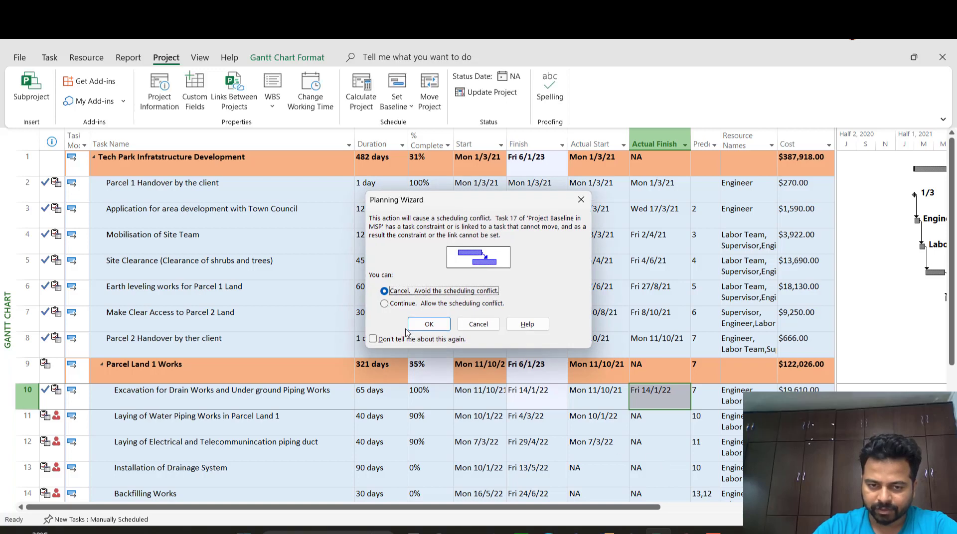
{"action": "key", "text": "Down"}
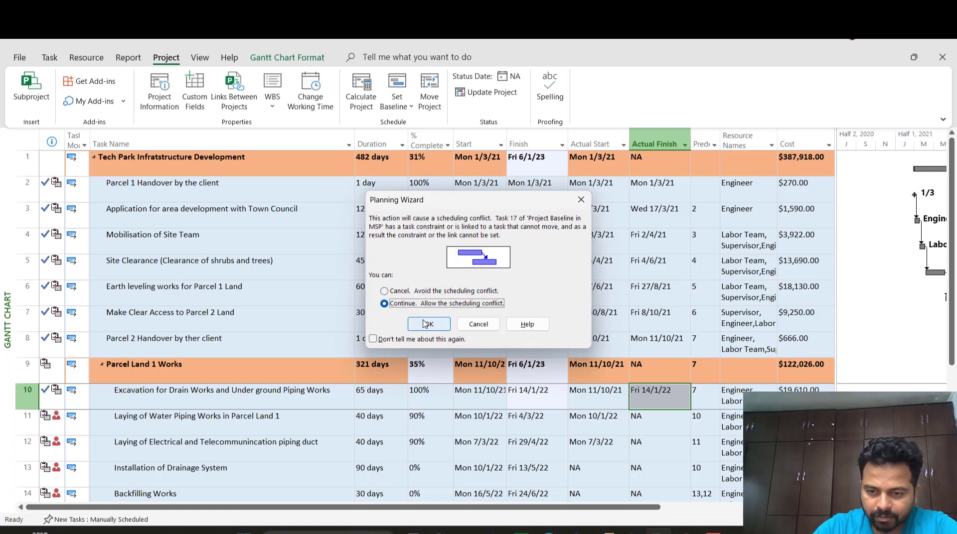
{"action": "left_click", "coordinate": [428, 324]}
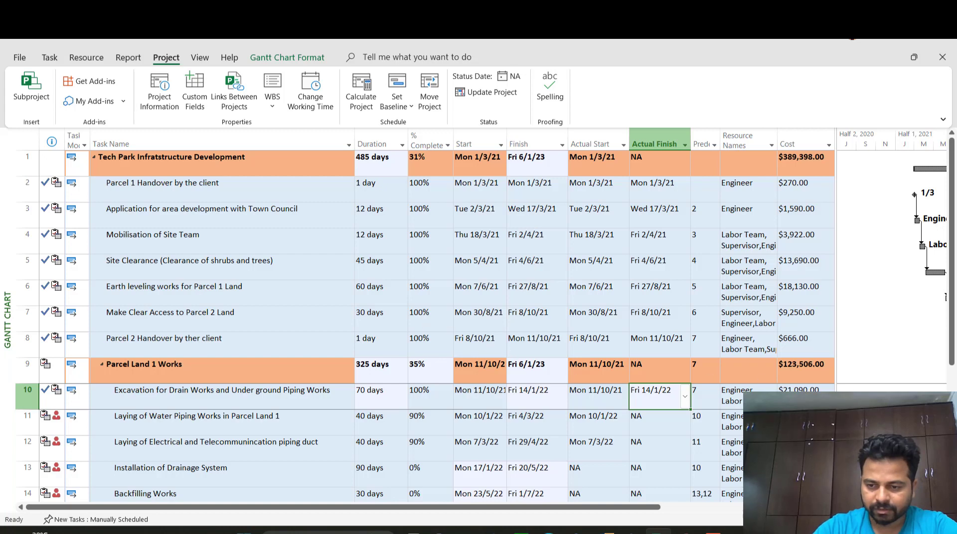
{"action": "scroll", "coordinate": [569, 441], "scroll_direction": "right", "scroll_amount": 5}
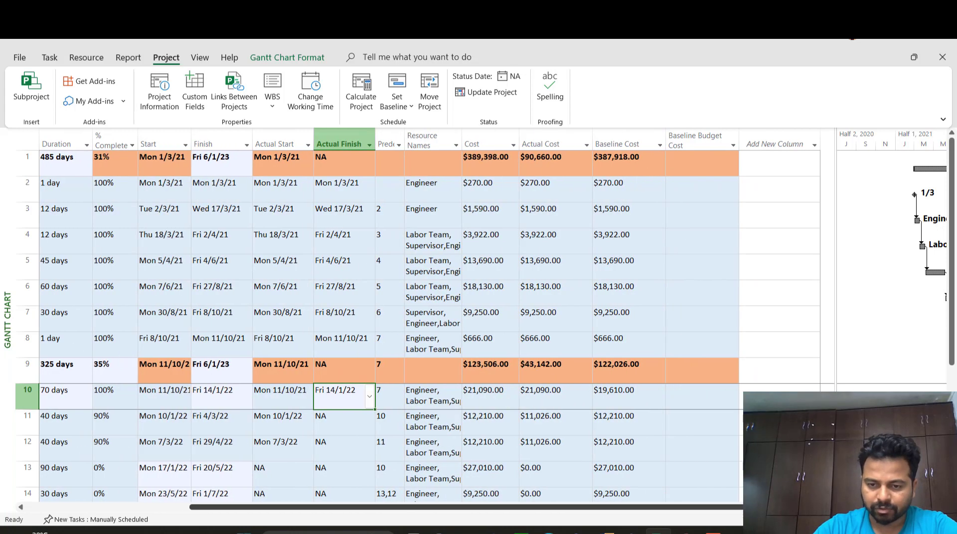
{"action": "left_click", "coordinate": [538, 394]}
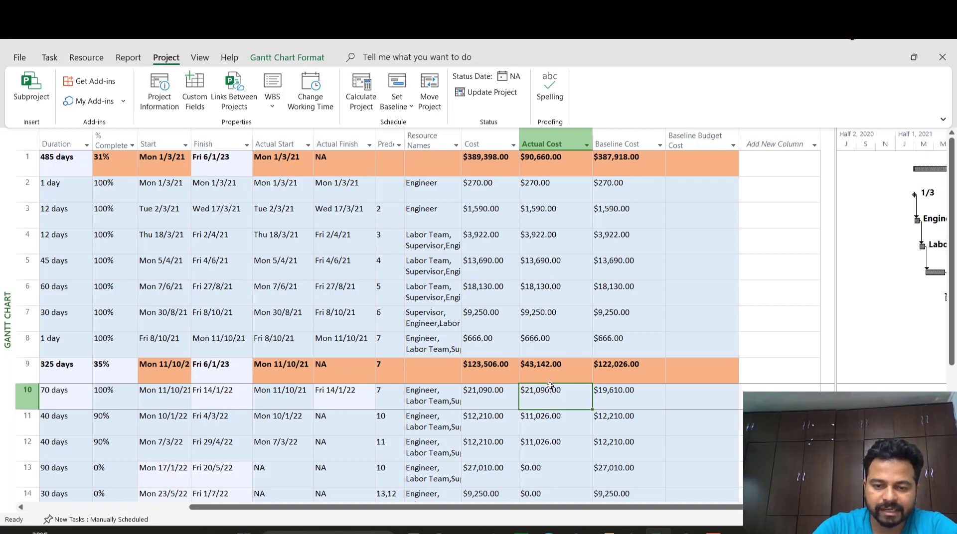
Mark the Laying of Water Piping Works in Parcel Land 1 task as 100% complete
{"action": "left_click", "coordinate": [98, 421]}
{"action": "type", "text": "100"}
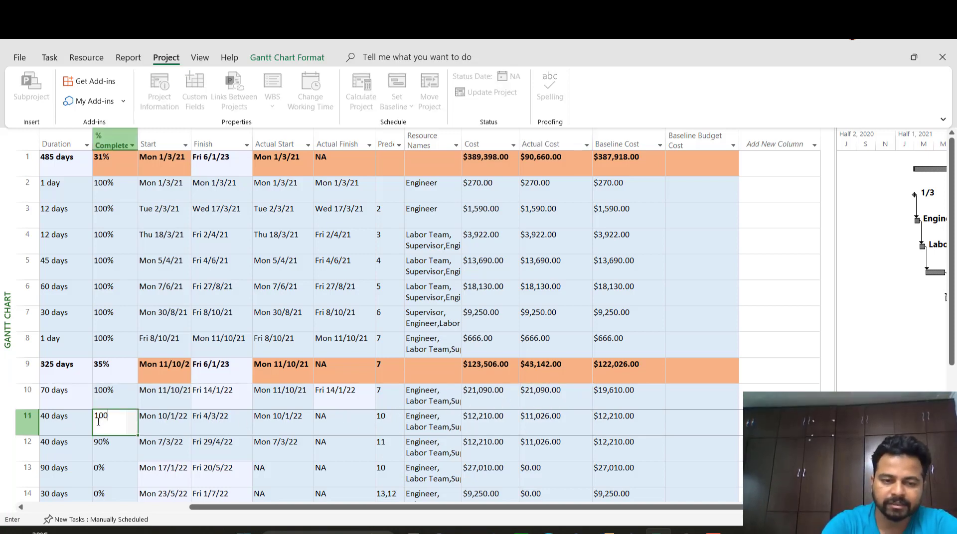
{"action": "key", "text": "Return"}
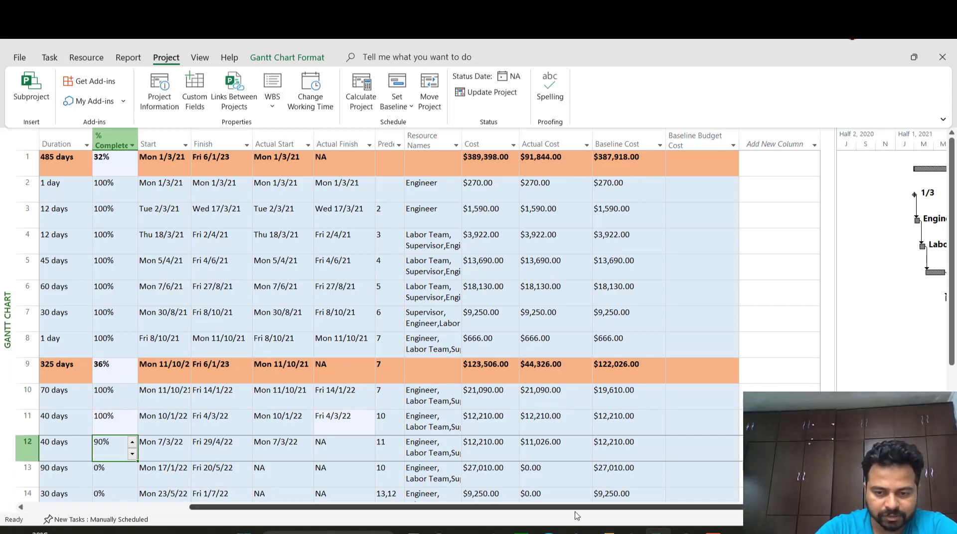
{"action": "left_click_drag", "start_coordinate": [577, 507], "coordinate": [413, 507]}
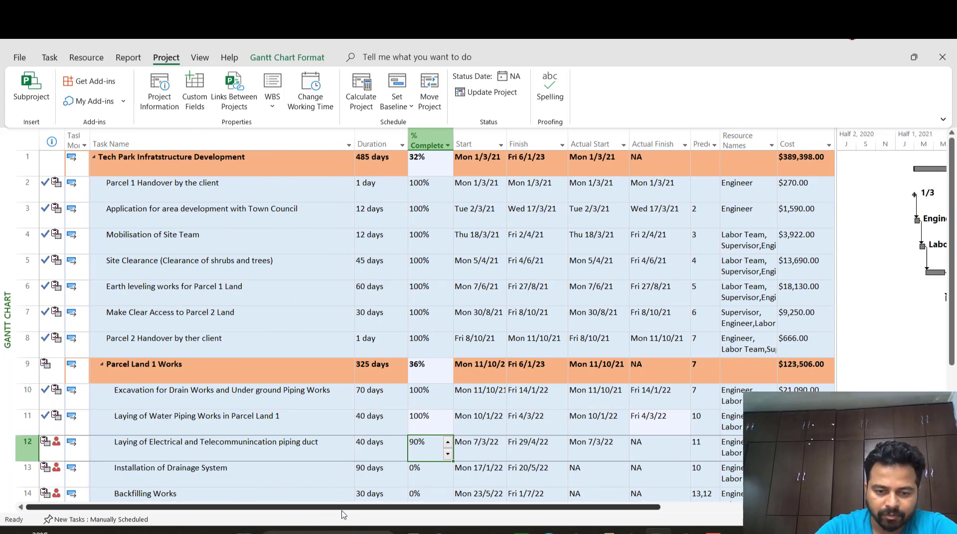
{"action": "left_click", "coordinate": [698, 507]}
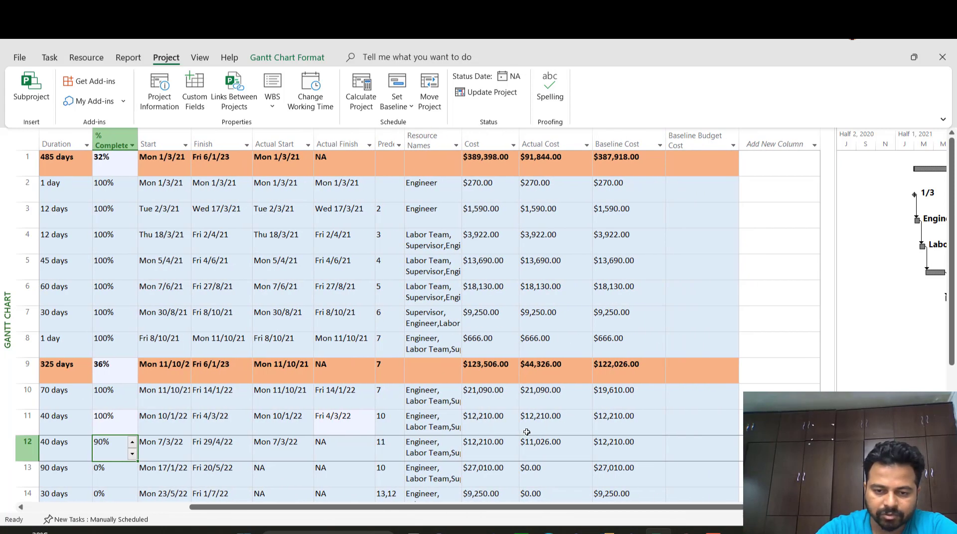
Try 5/3/22, 6/3/22 and 16/3/22 as the water piping task's actual finish, undoing each date
{"action": "left_click", "coordinate": [331, 424]}
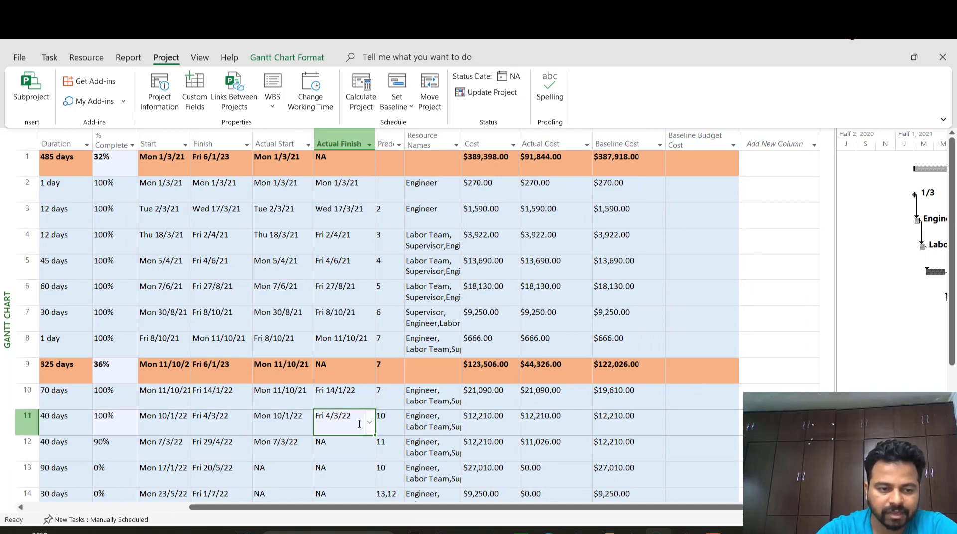
{"action": "left_click", "coordinate": [368, 423]}
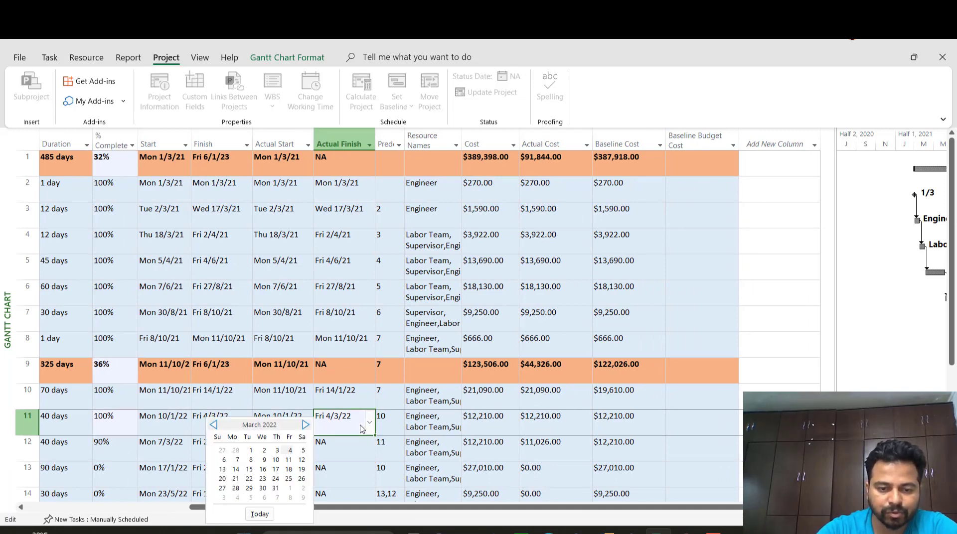
{"action": "left_click", "coordinate": [302, 450]}
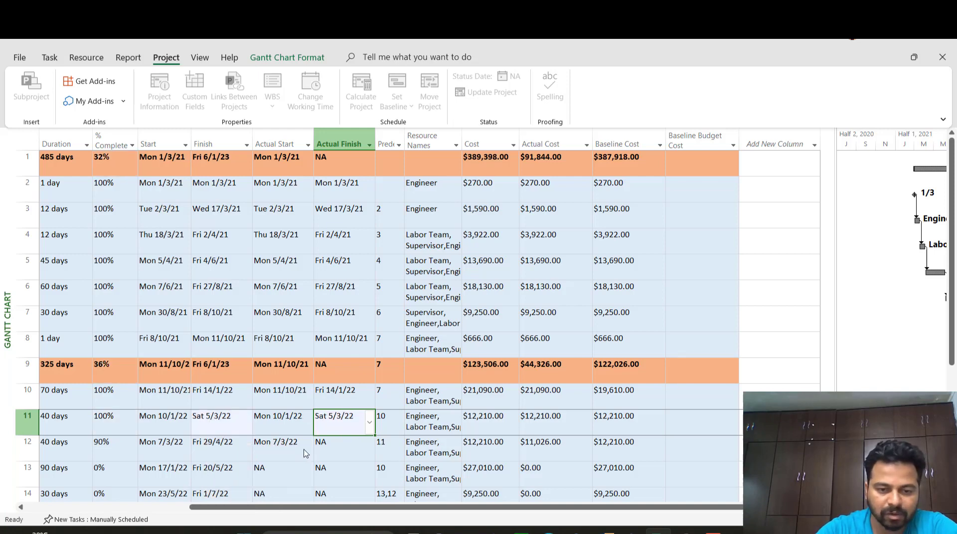
{"action": "left_click", "coordinate": [403, 443]}
{"action": "left_click", "coordinate": [355, 429]}
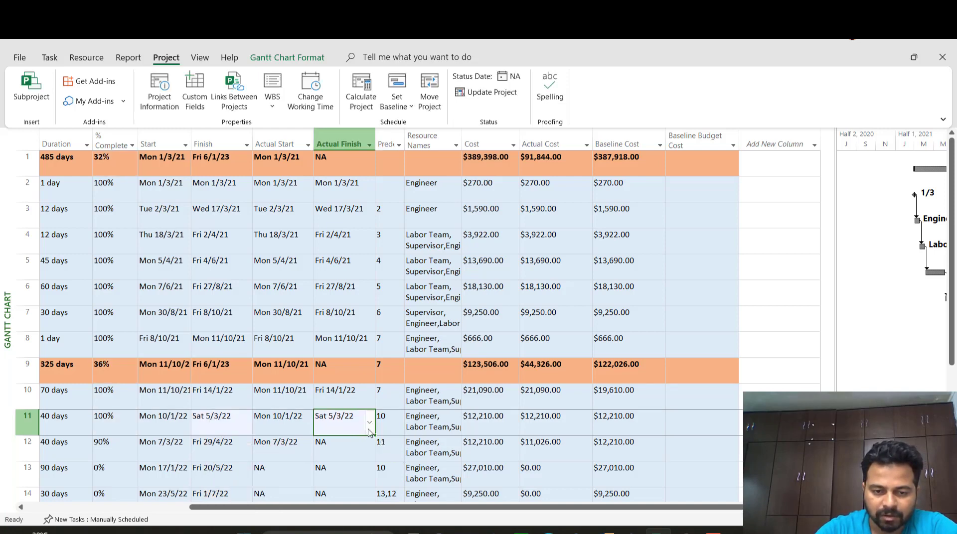
{"action": "left_click", "coordinate": [369, 424]}
{"action": "left_click", "coordinate": [223, 462]}
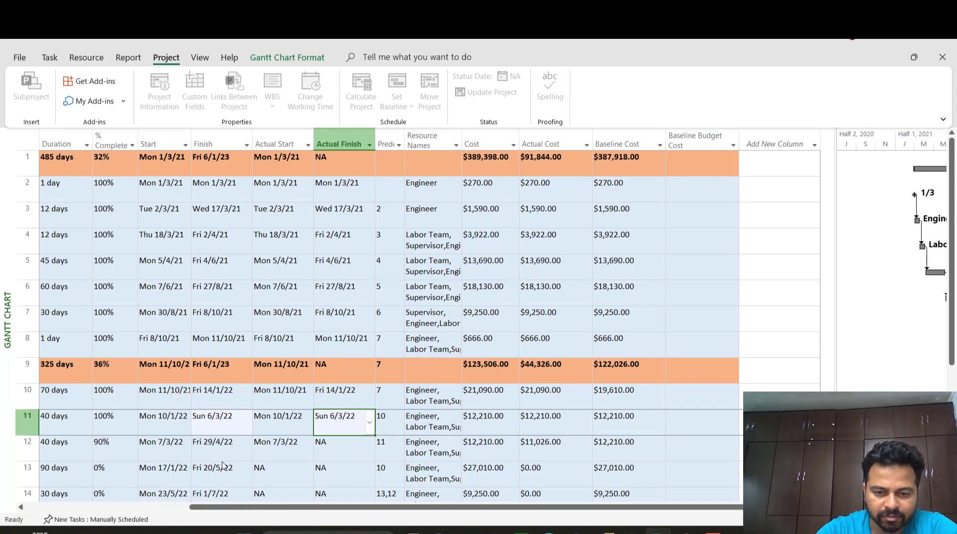
{"action": "left_click", "coordinate": [306, 444]}
{"action": "left_click", "coordinate": [344, 444]}
{"action": "left_click", "coordinate": [522, 425]}
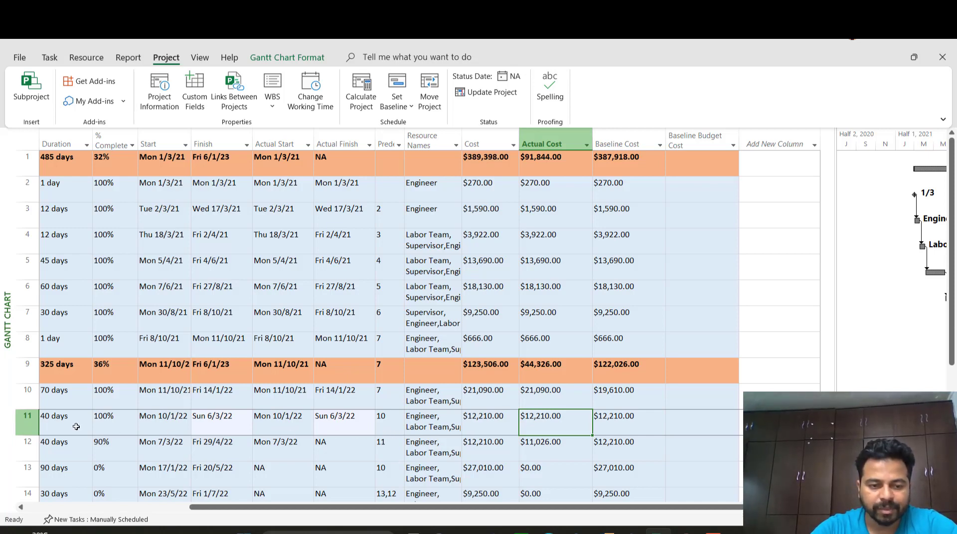
{"action": "key", "text": "ctrl+z"}
{"action": "key", "text": "ctrl+z"}
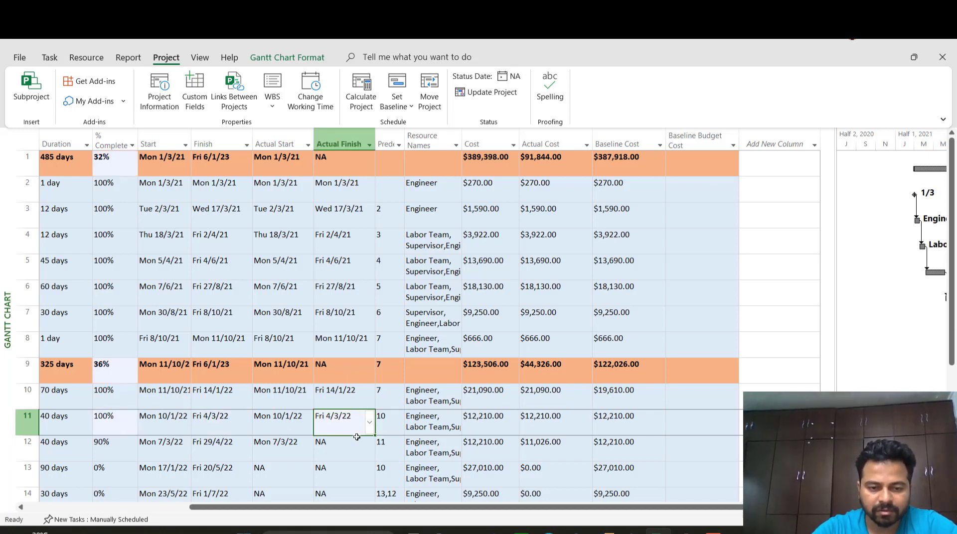
{"action": "left_click", "coordinate": [368, 425]}
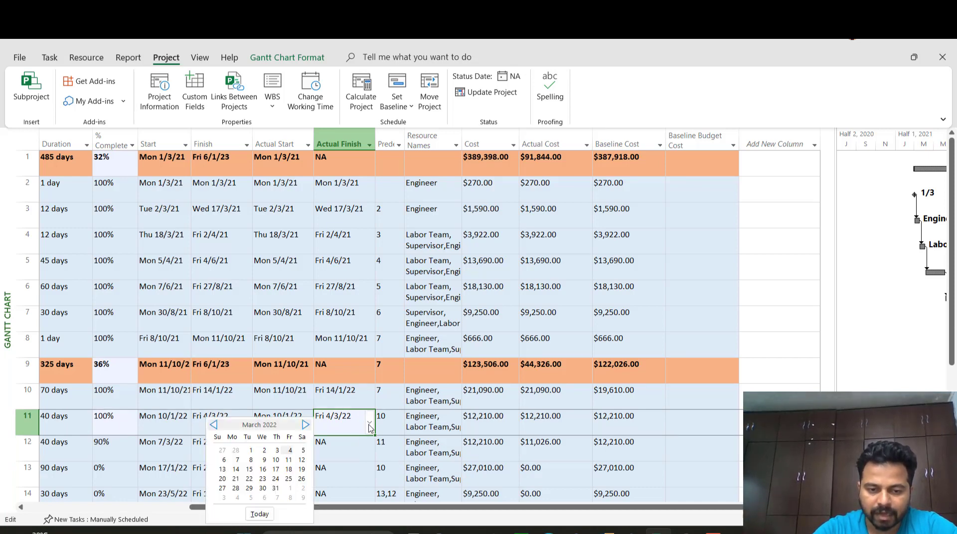
{"action": "left_click", "coordinate": [263, 470]}
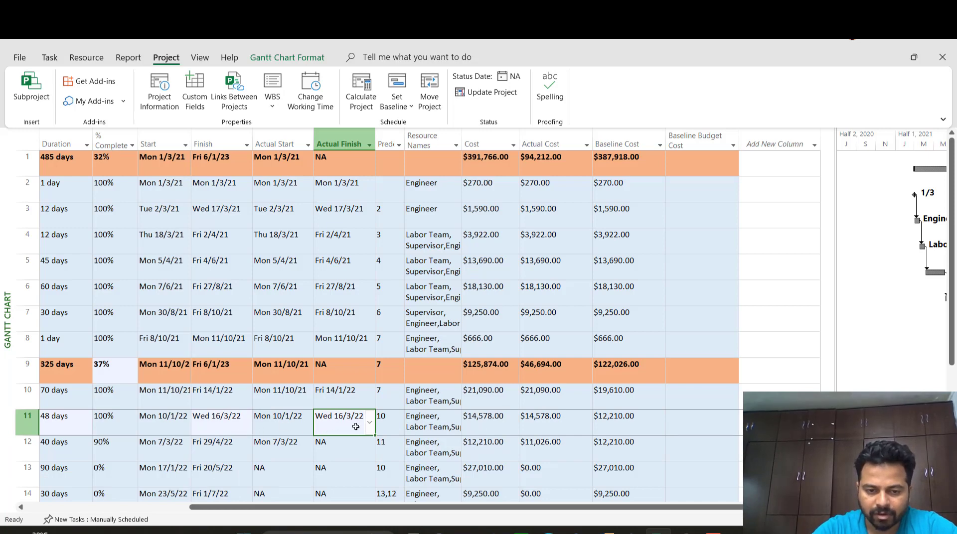
{"action": "key", "text": "ctrl+z"}
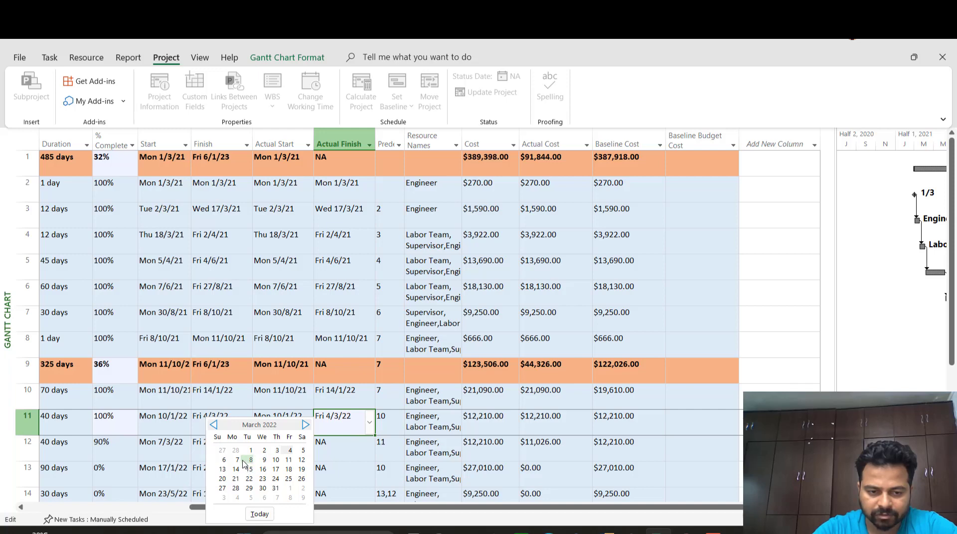
Set the actual finish of the Laying of Water Piping Works in Parcel Land 1 task to 8/3/22
{"action": "left_click", "coordinate": [249, 460]}
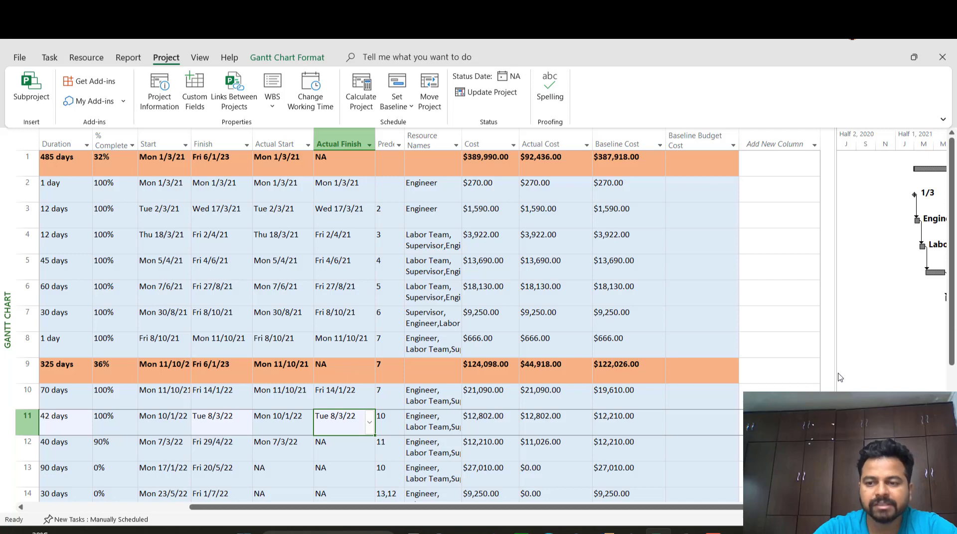
Widen the Gantt chart area and set the unnamed bar style that starts at Actual Start to end at Actual Finish
{"action": "left_click_drag", "start_coordinate": [835, 373], "coordinate": [667, 339]}
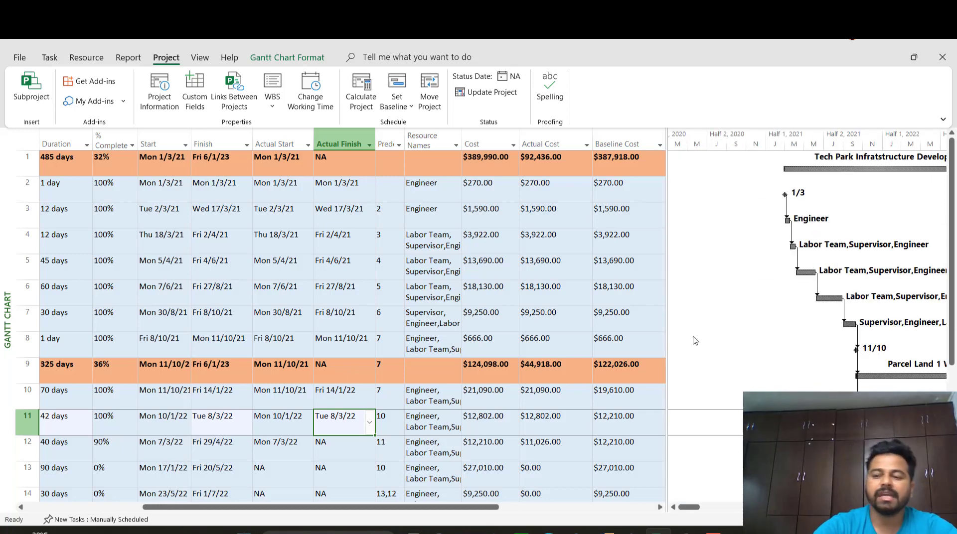
{"action": "right_click", "coordinate": [703, 317]}
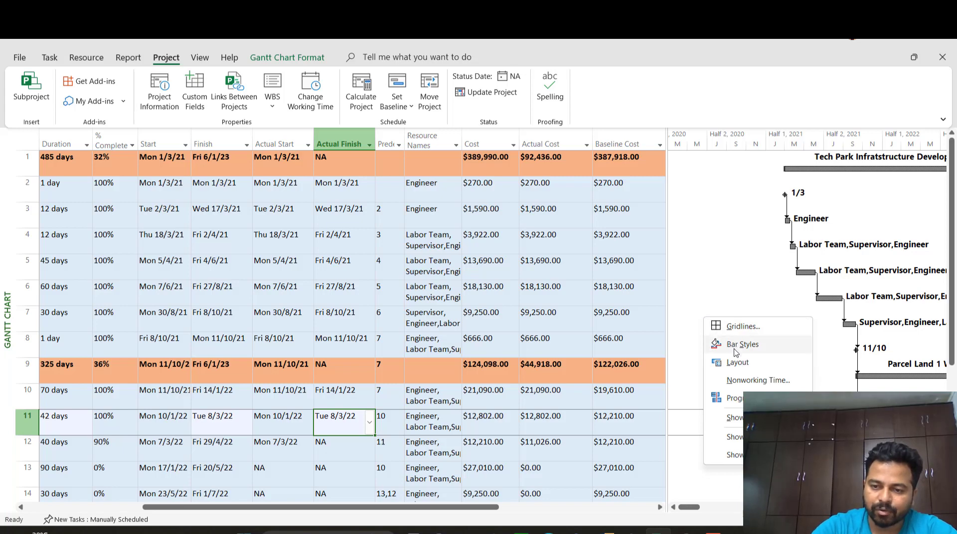
{"action": "left_click", "coordinate": [737, 344]}
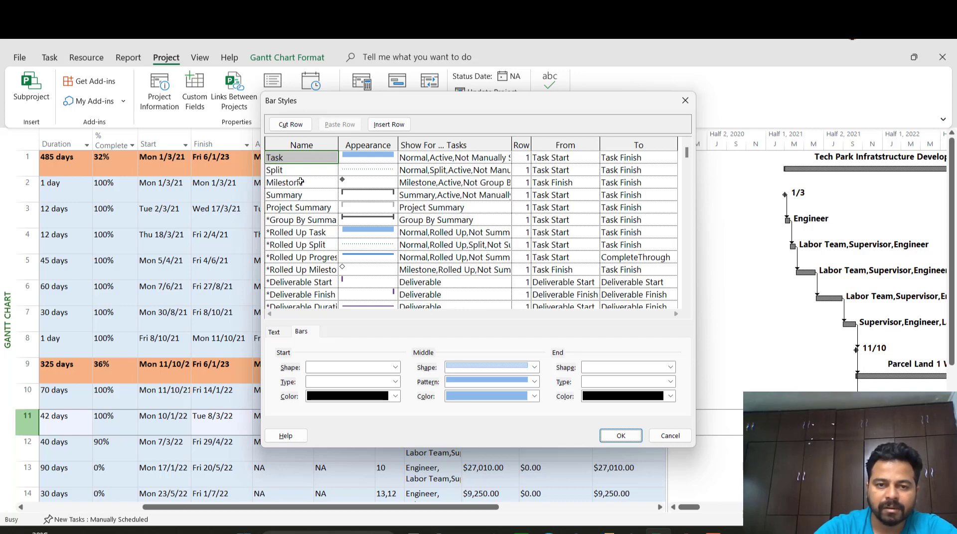
{"action": "scroll", "coordinate": [301, 181], "scroll_direction": "down", "scroll_amount": 7}
{"action": "left_click", "coordinate": [617, 232]}
{"action": "left_click", "coordinate": [617, 229]}
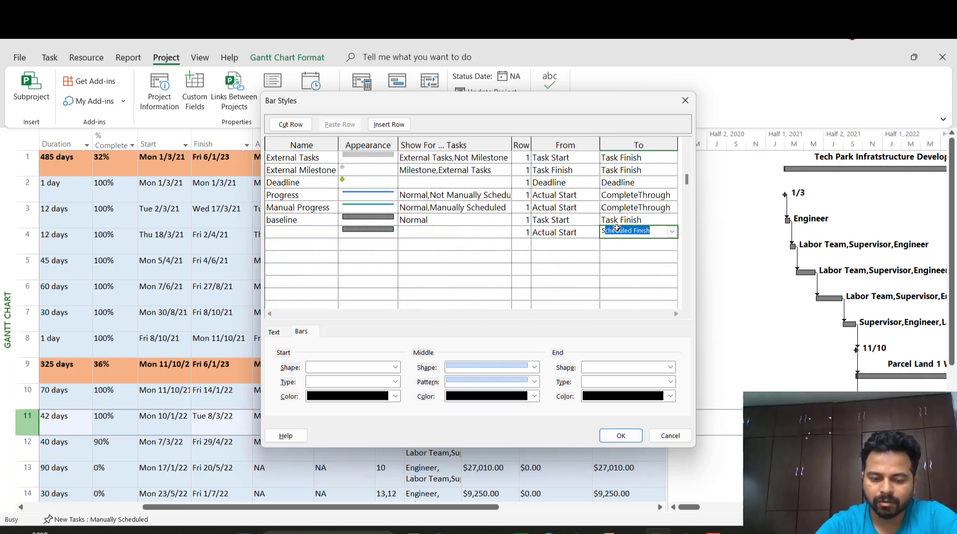
{"action": "type", "text": "Actual F"}
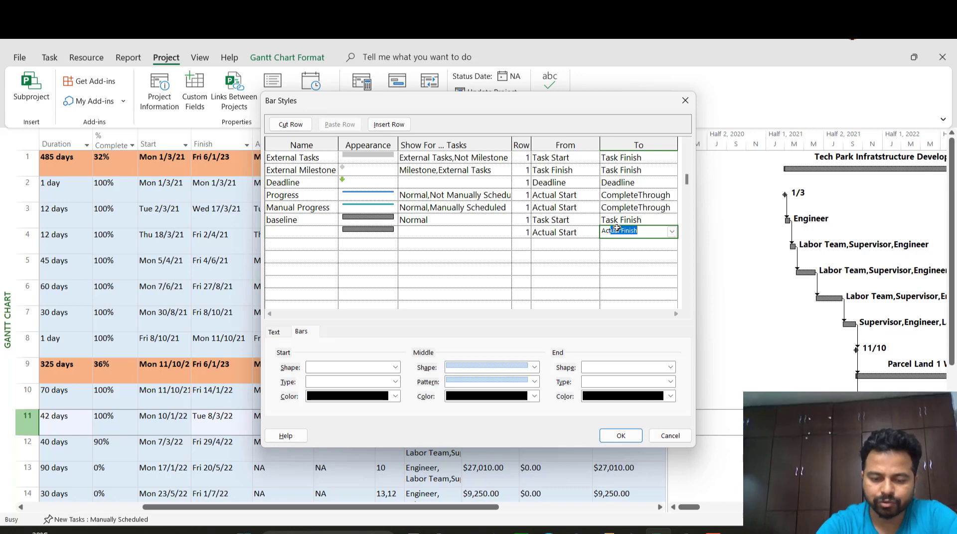
{"action": "left_click", "coordinate": [506, 241]}
Give the Actual Start to Actual Finish bar style a solid fill pattern
{"action": "left_click", "coordinate": [377, 231]}
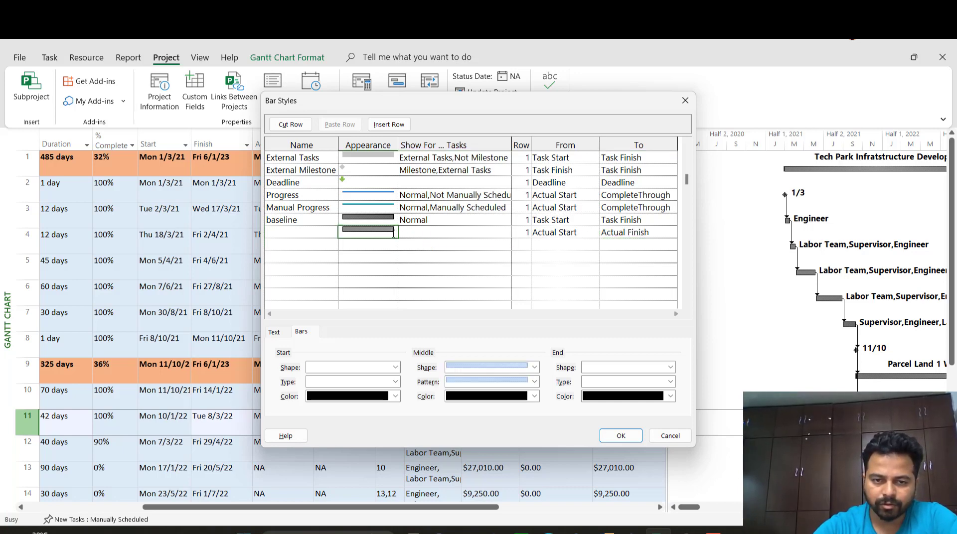
{"action": "left_click", "coordinate": [499, 381]}
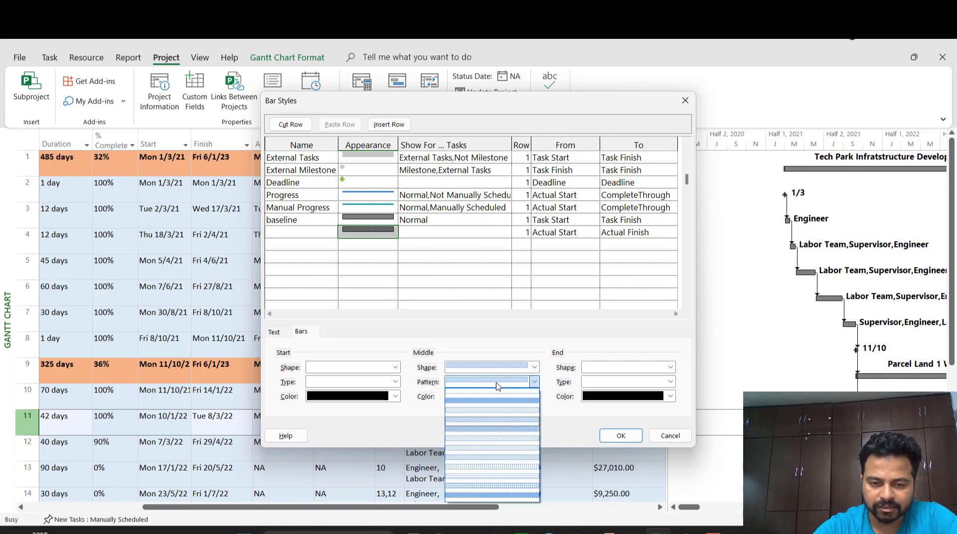
{"action": "left_click", "coordinate": [490, 409]}
Set the middle bar color of the baseline bar style to dark green
{"action": "left_click", "coordinate": [474, 223]}
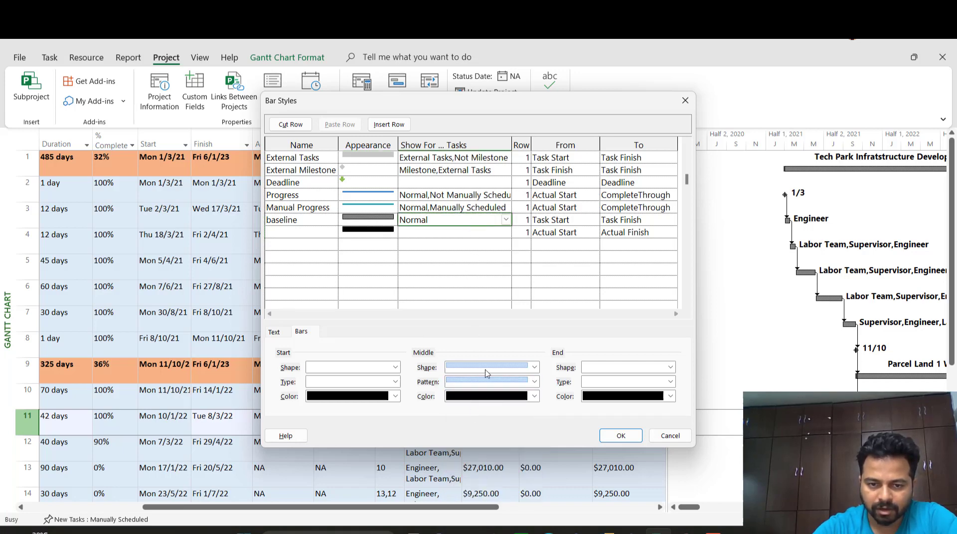
{"action": "left_click", "coordinate": [495, 399]}
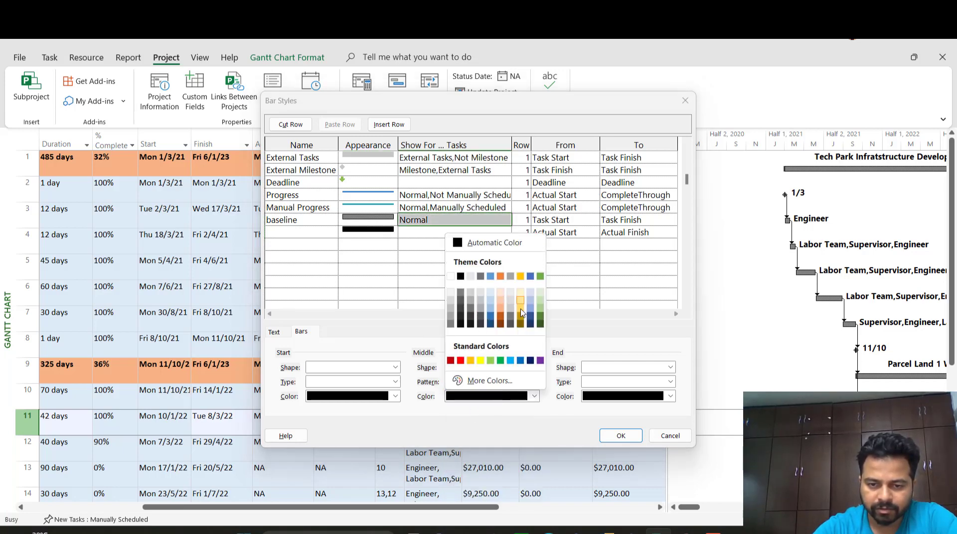
{"action": "left_click", "coordinate": [541, 316]}
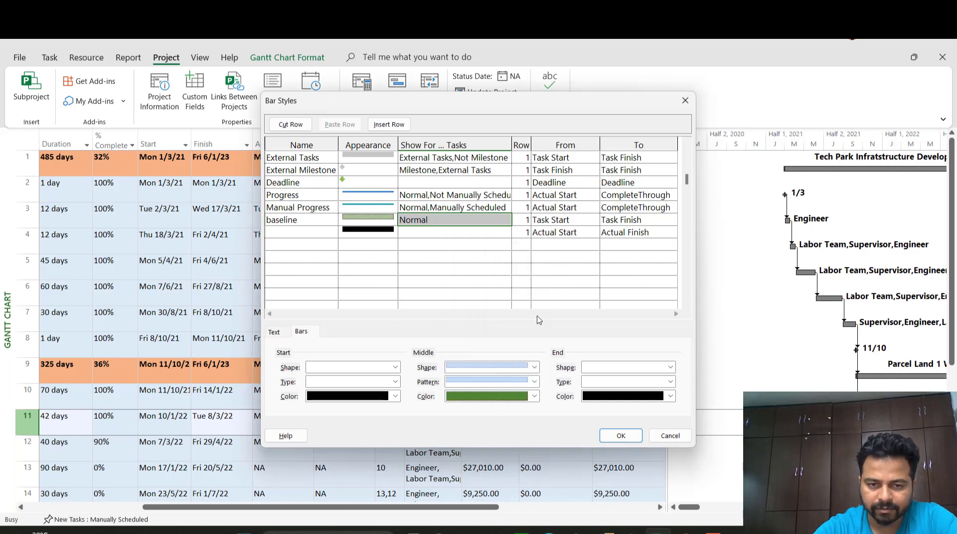
Give the Actual Start to Actual Finish bar style a hollow pattern in dark green and apply the bar styles
{"action": "left_click", "coordinate": [408, 247]}
{"action": "left_click", "coordinate": [387, 229]}
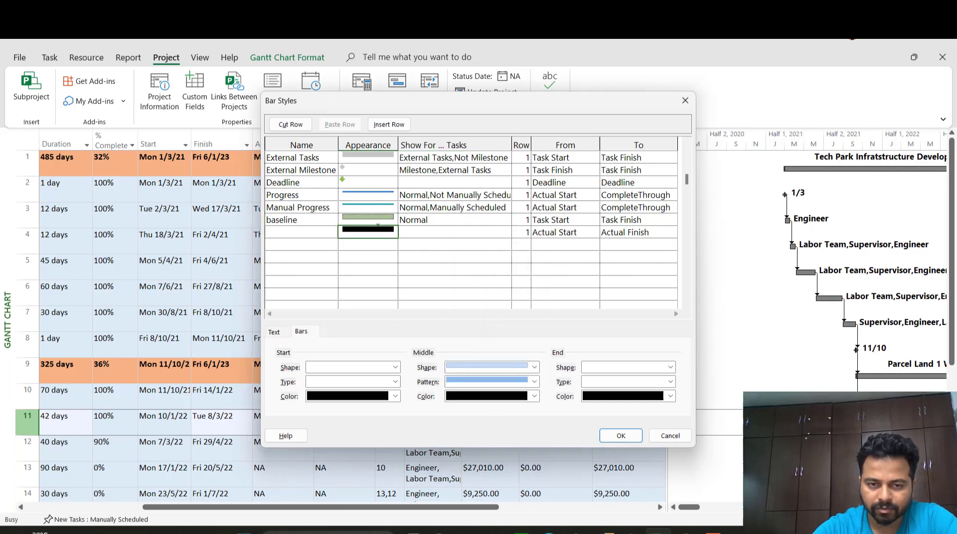
{"action": "left_click", "coordinate": [512, 388]}
{"action": "left_click", "coordinate": [514, 392]}
{"action": "left_click", "coordinate": [514, 397]}
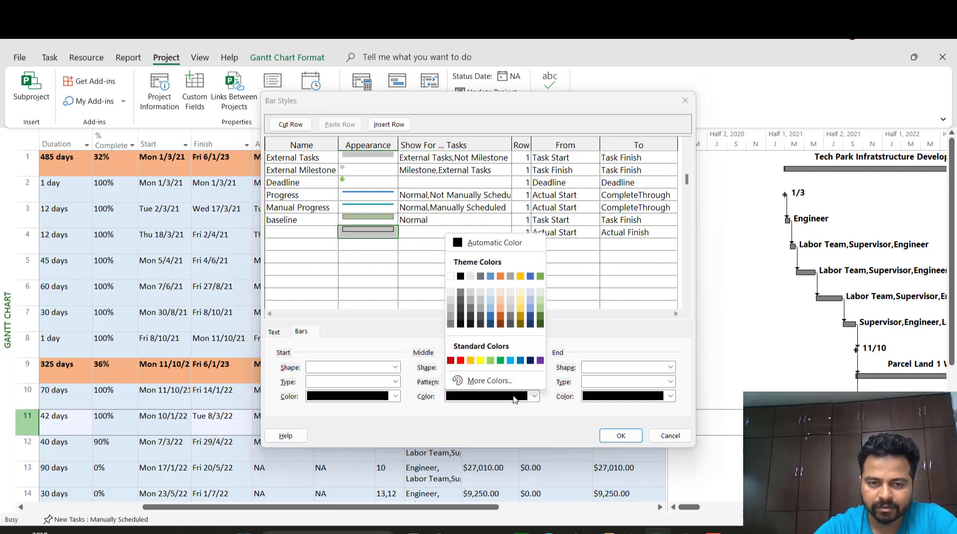
{"action": "left_click", "coordinate": [540, 317]}
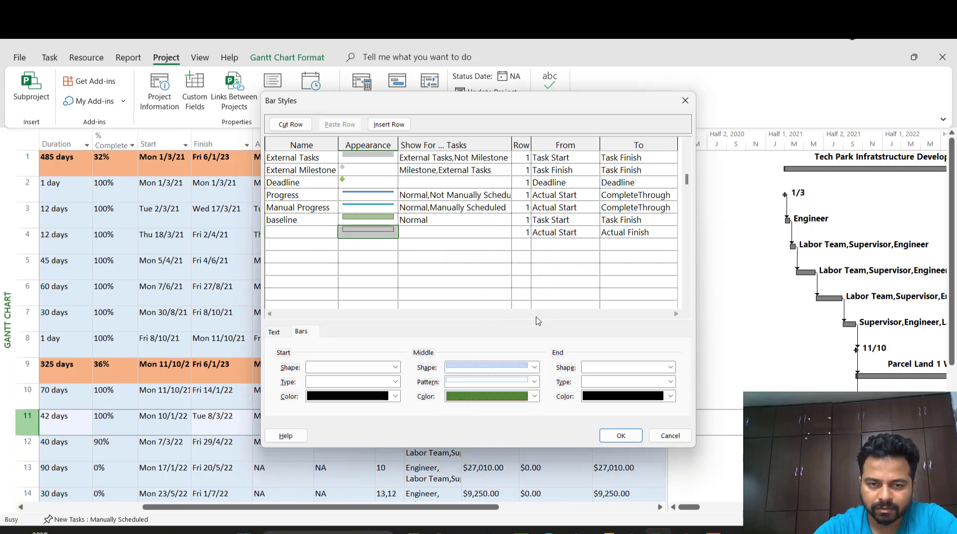
{"action": "left_click", "coordinate": [632, 441]}
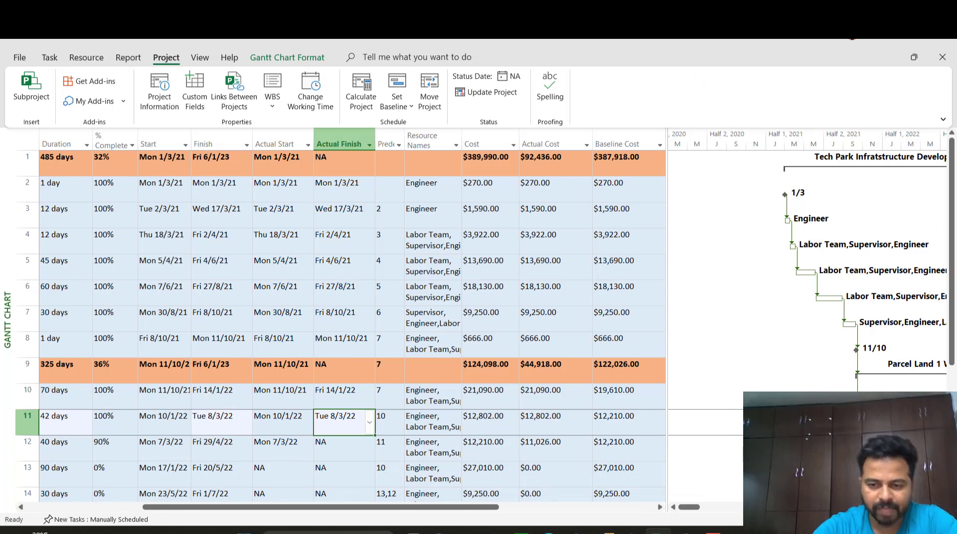
{"action": "right_click", "coordinate": [798, 287]}
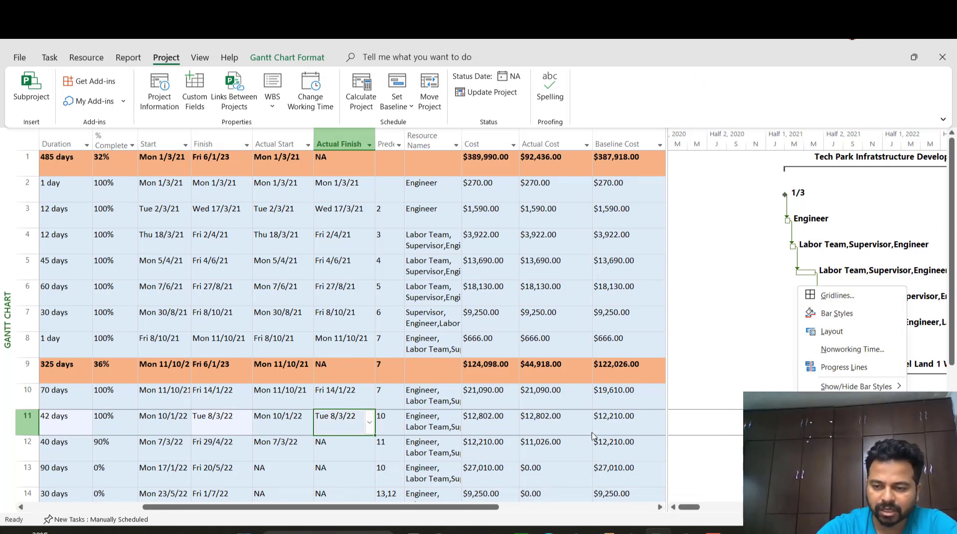
{"action": "left_click", "coordinate": [727, 441]}
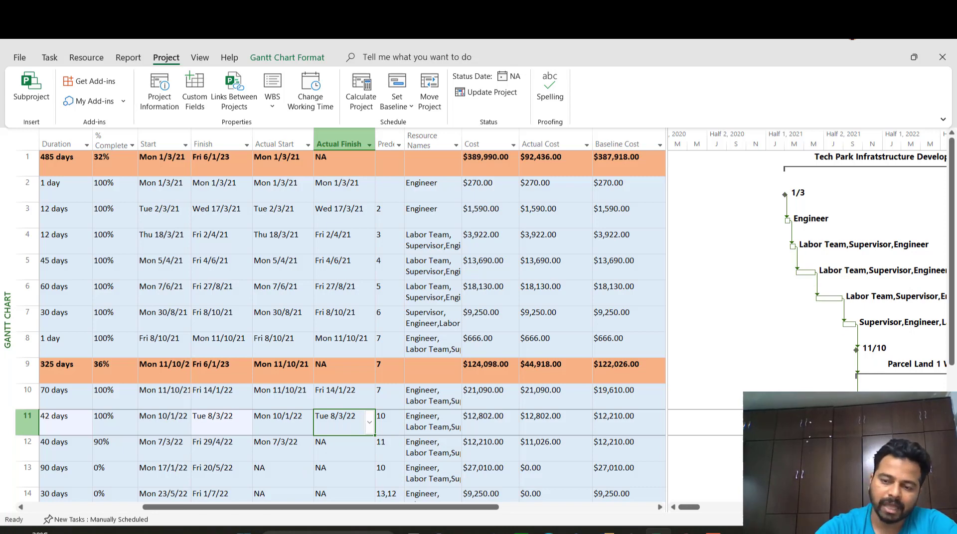
{"action": "scroll", "coordinate": [339, 324], "scroll_direction": "down", "scroll_amount": 5}
{"action": "scroll", "coordinate": [339, 324], "scroll_direction": "up", "scroll_amount": 2}
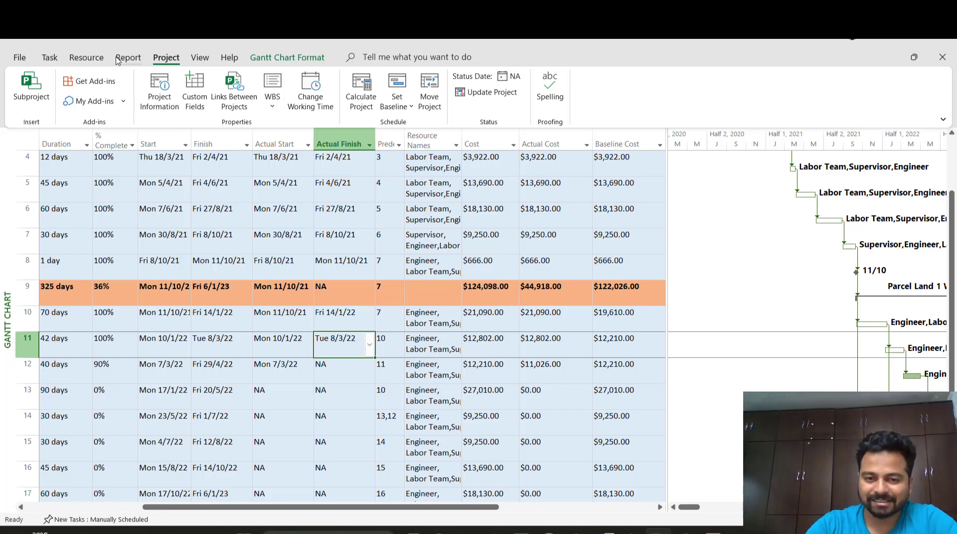
Open the Earned Value cost report for the project
{"action": "left_click", "coordinate": [118, 60]}
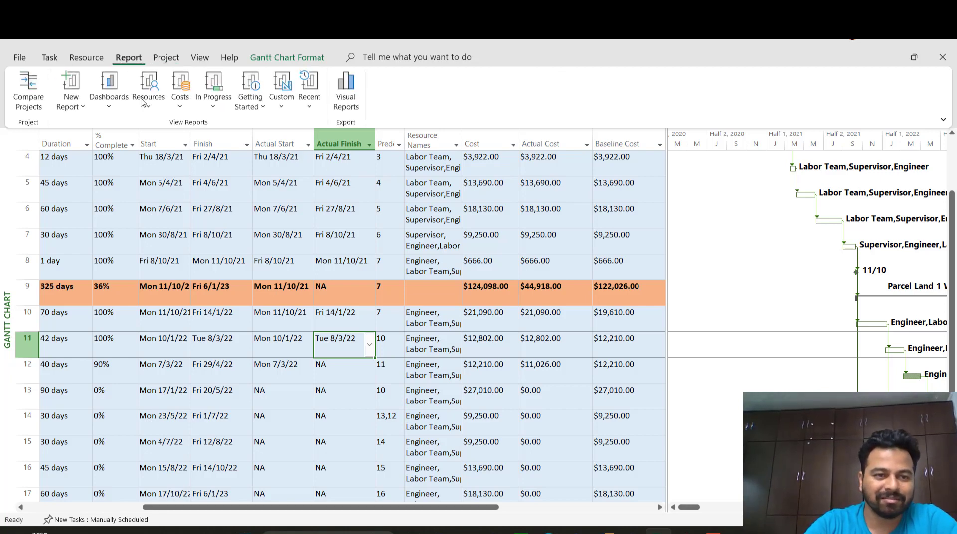
{"action": "left_click", "coordinate": [175, 111]}
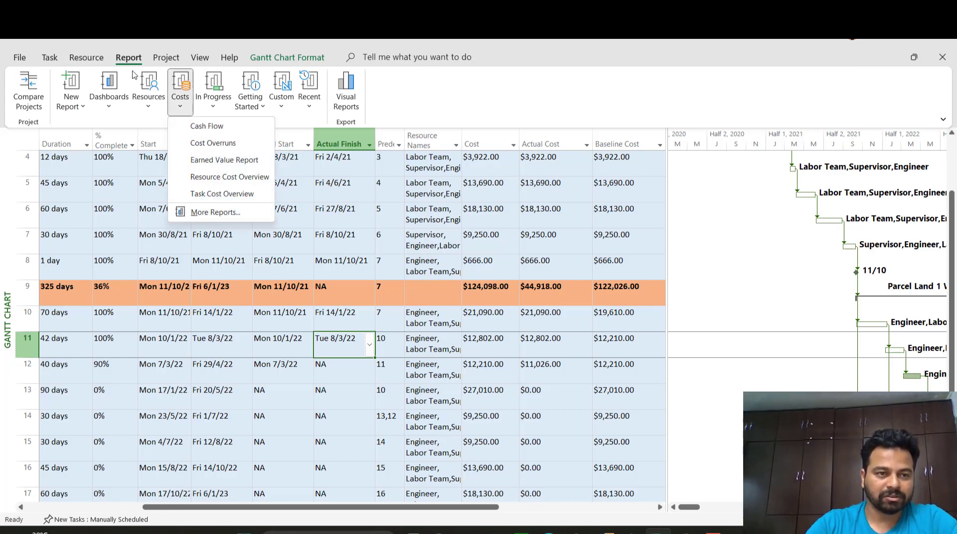
{"action": "left_click", "coordinate": [199, 160]}
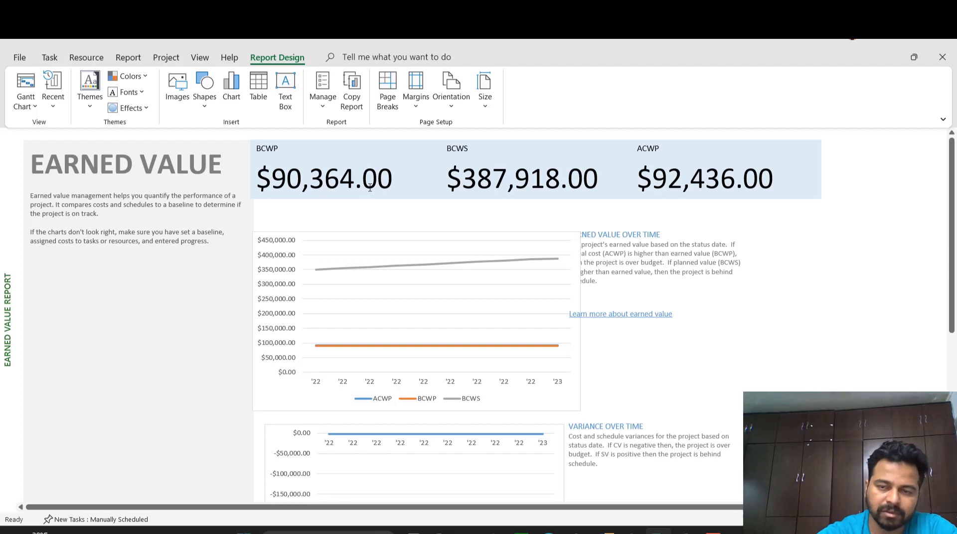
Return to the Gantt Chart view and widen the task table to review the Cost, Actual Cost and Baseline Cost columns
{"action": "left_click", "coordinate": [47, 57]}
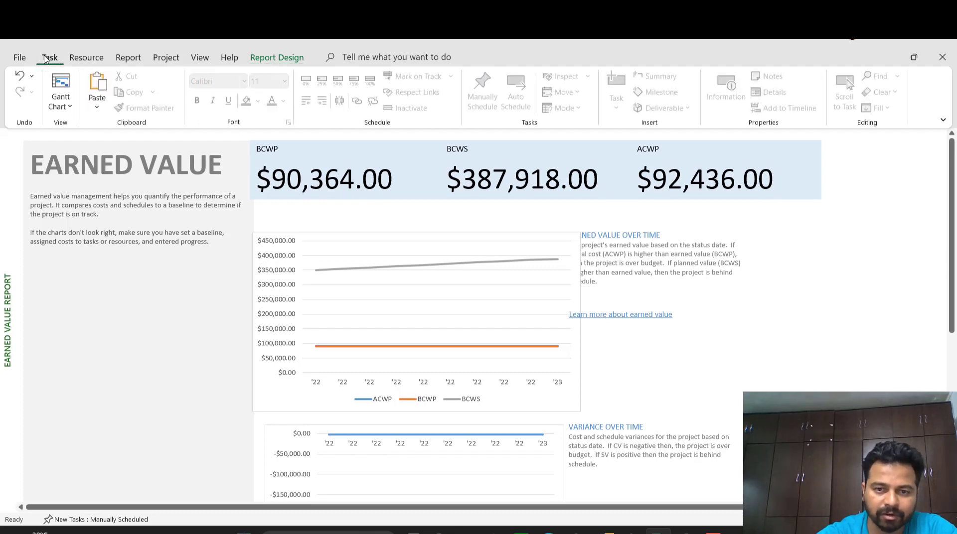
{"action": "left_click", "coordinate": [61, 83]}
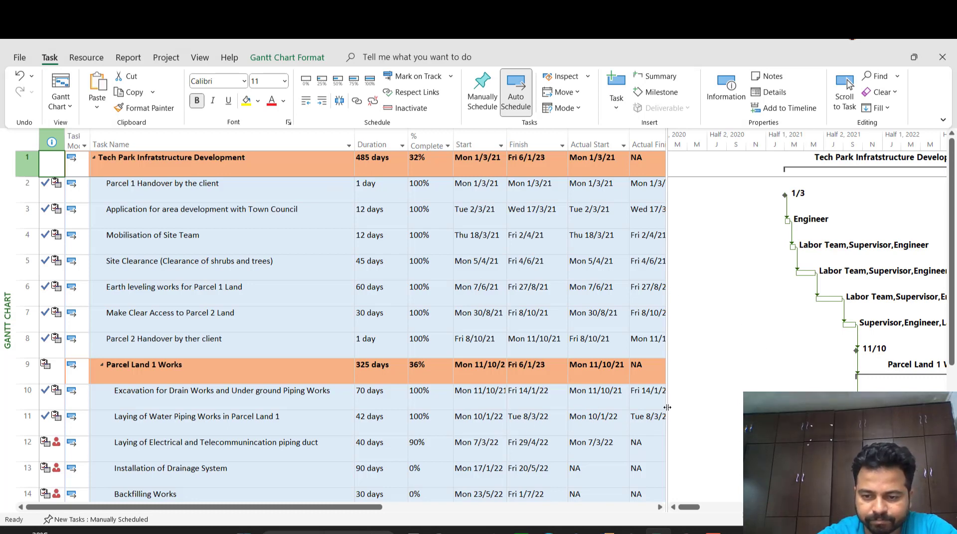
{"action": "left_click_drag", "start_coordinate": [667, 407], "coordinate": [908, 407]}
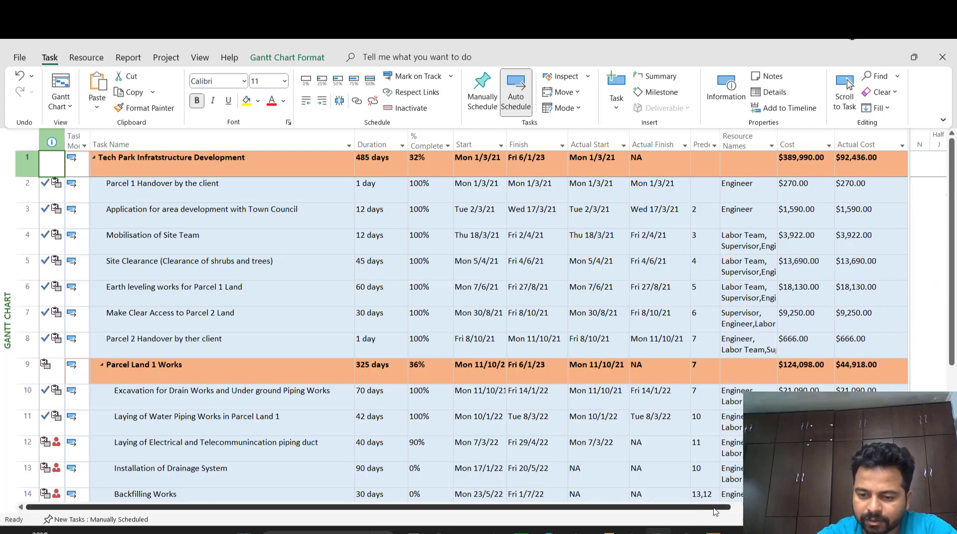
{"action": "scroll", "coordinate": [716, 507], "scroll_direction": "right", "scroll_amount": 1}
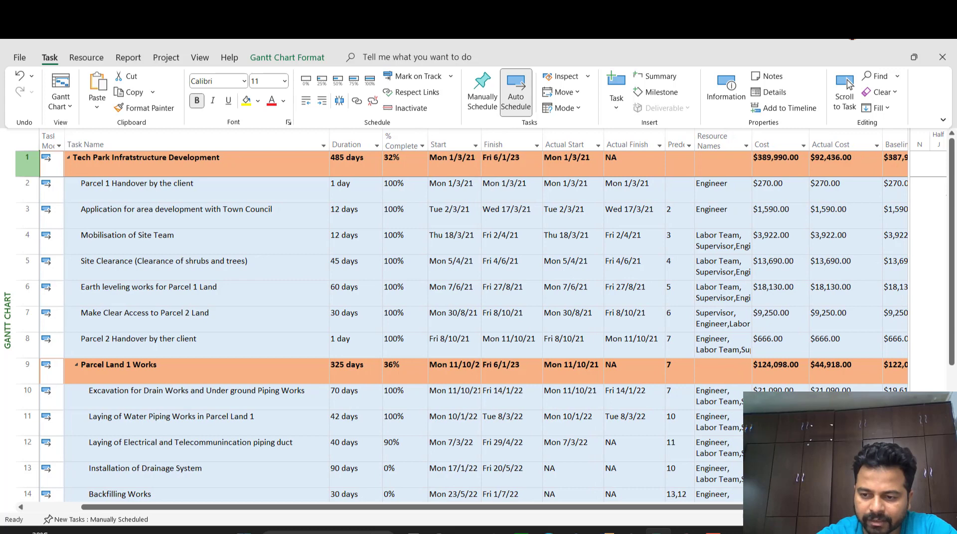
{"action": "left_click", "coordinate": [845, 391]}
{"action": "left_click", "coordinate": [845, 92]}
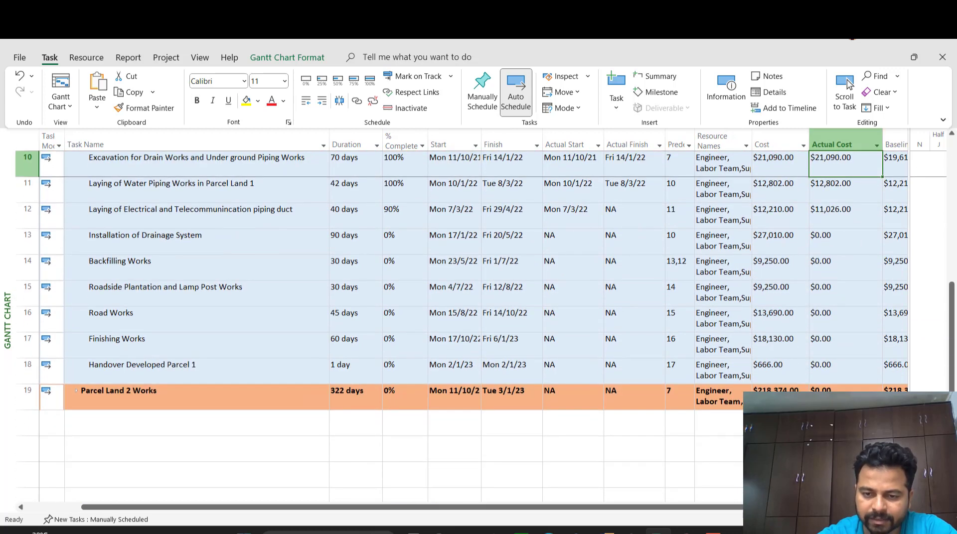
{"action": "scroll", "coordinate": [848, 85], "scroll_direction": "up", "scroll_amount": 1}
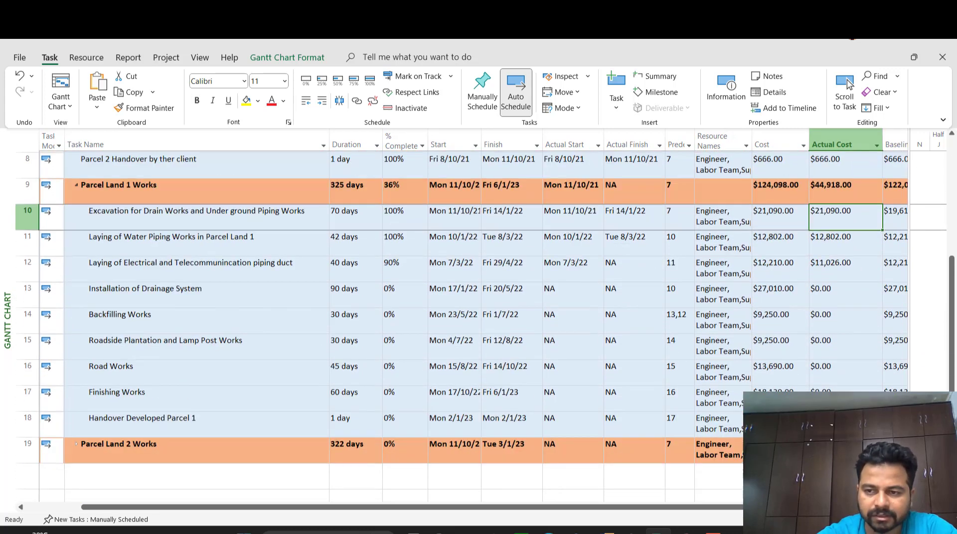
Reopen the Earned Value report and re-add the ACWP field as the last series of the Earned Value Over Time chart
{"action": "left_click", "coordinate": [140, 58]}
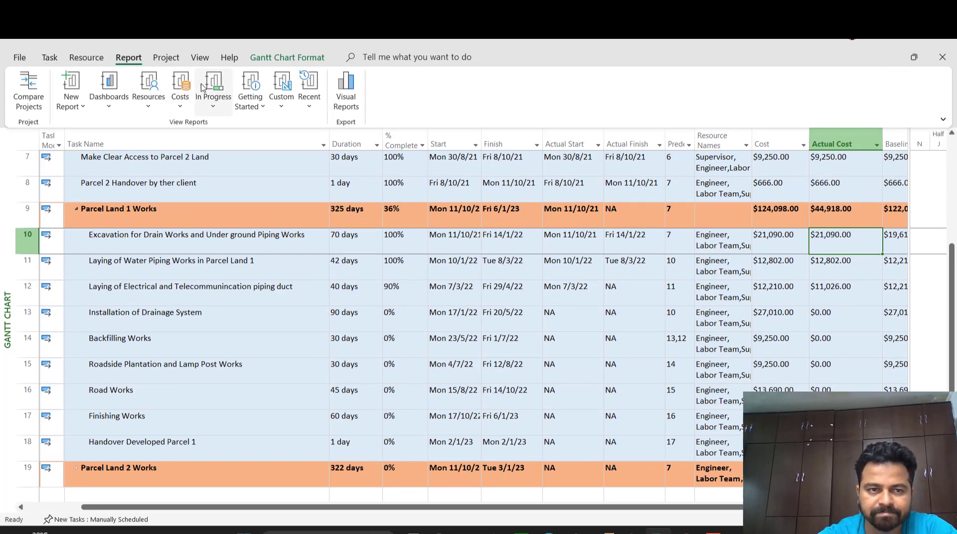
{"action": "left_click", "coordinate": [180, 96]}
{"action": "left_click", "coordinate": [205, 159]}
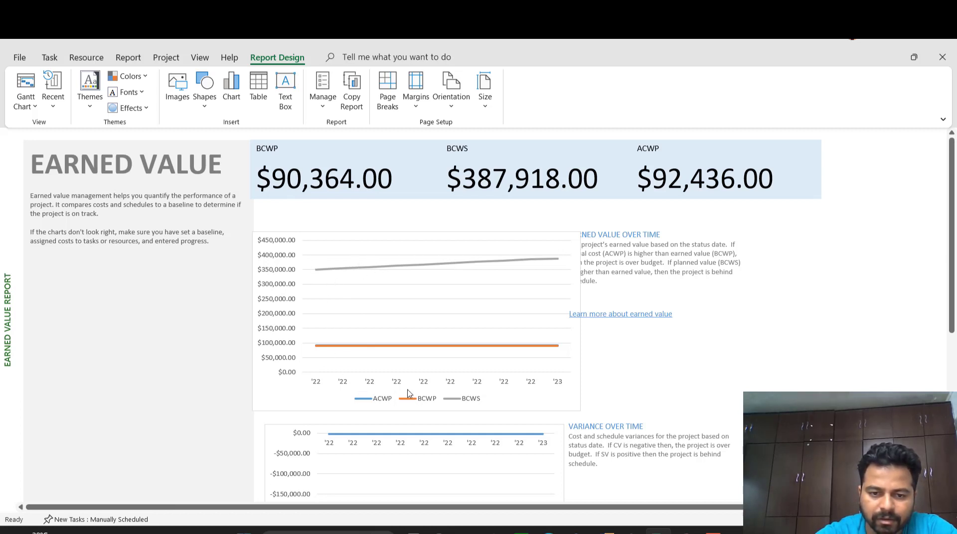
{"action": "left_click", "coordinate": [448, 402]}
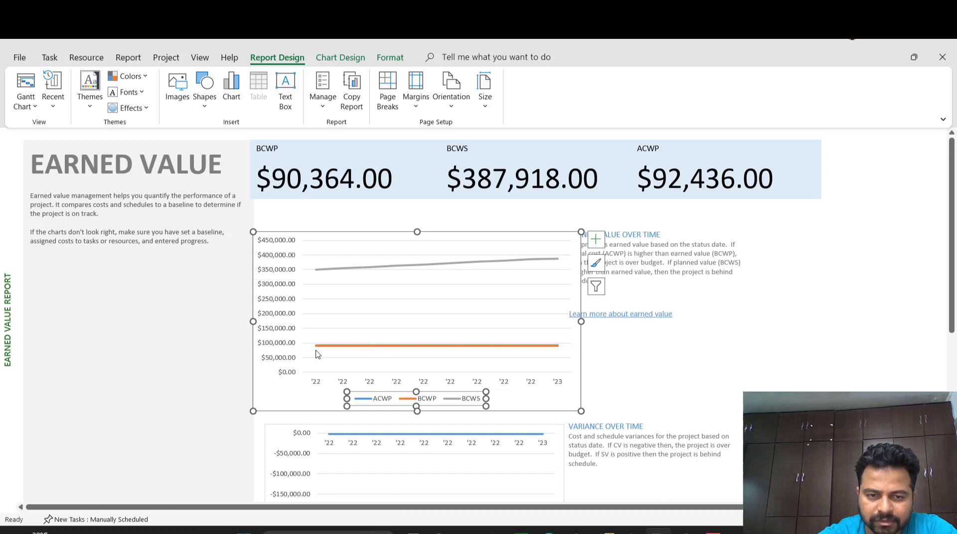
{"action": "left_click", "coordinate": [857, 292]}
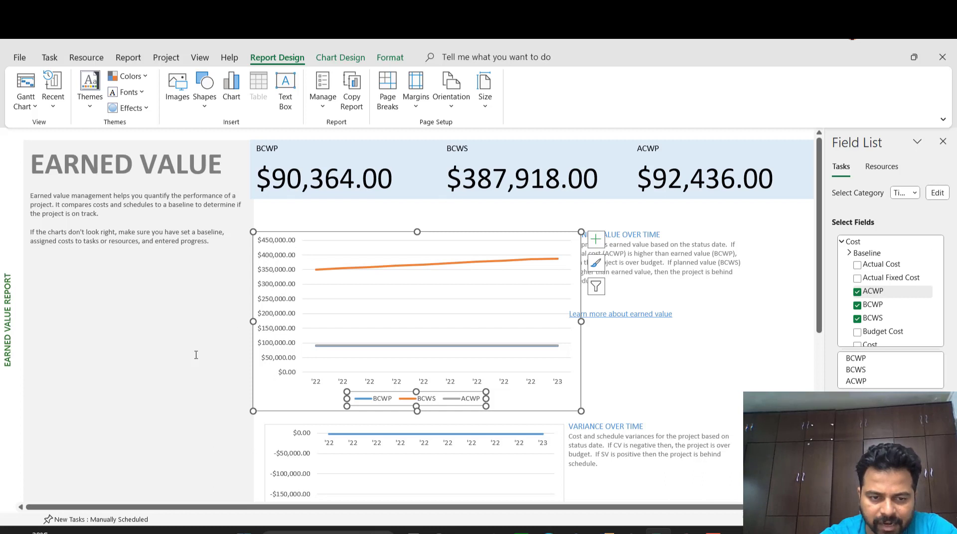
Format the vertical axis of the Earned Value Over Time chart so the horizontal axis crosses at the maximum axis value
{"action": "right_click", "coordinate": [286, 311]}
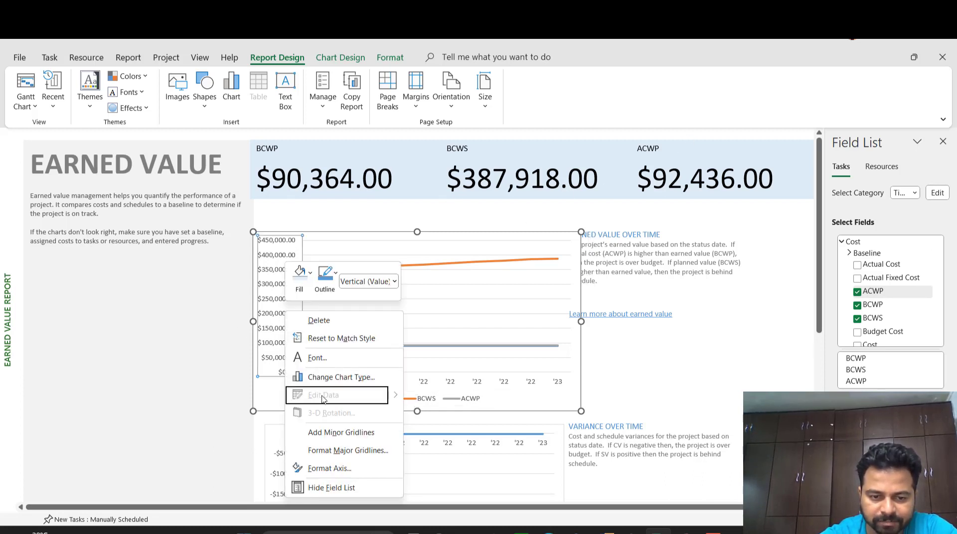
{"action": "left_click", "coordinate": [321, 469]}
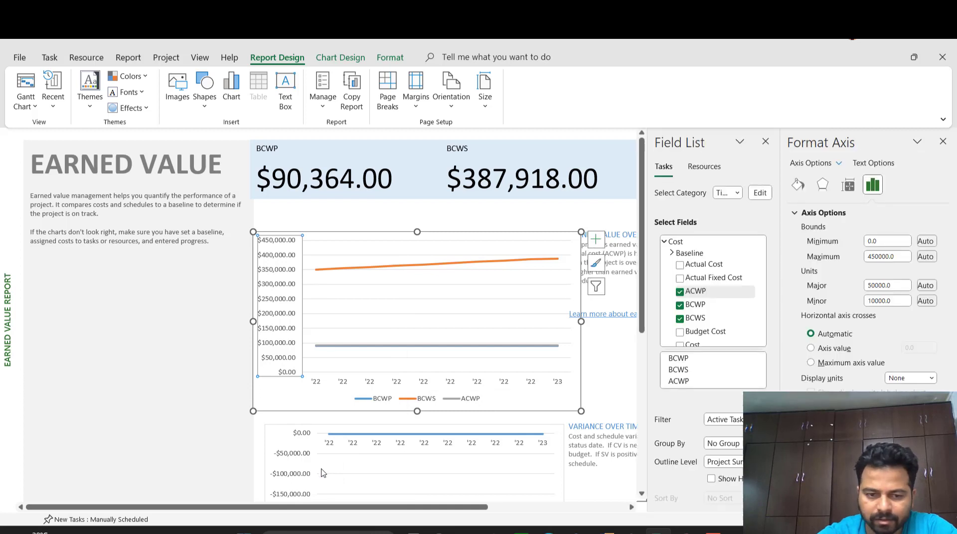
{"action": "left_click", "coordinate": [833, 350]}
{"action": "left_click", "coordinate": [827, 363]}
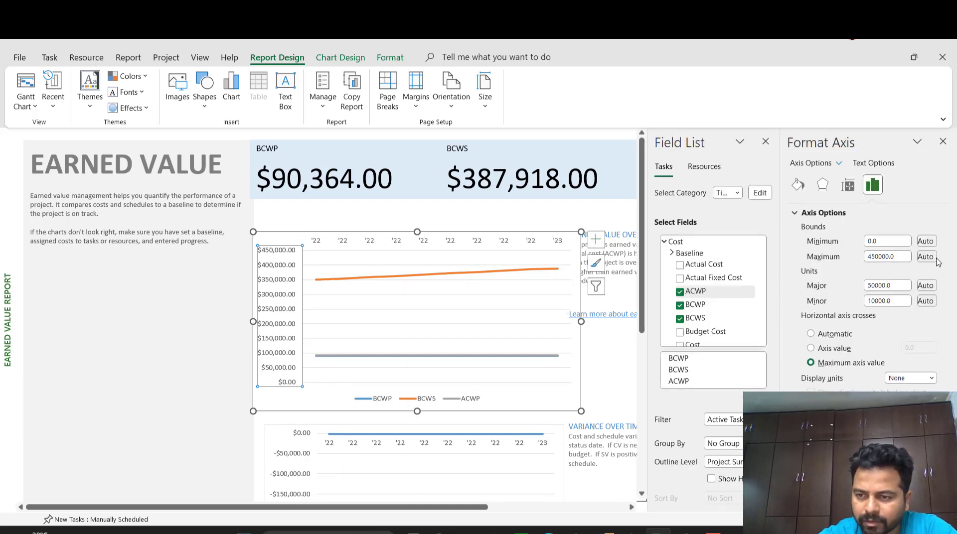
Set the vertical axis's minor unit to 1000 and its major unit to 25000
{"action": "left_click", "coordinate": [876, 286]}
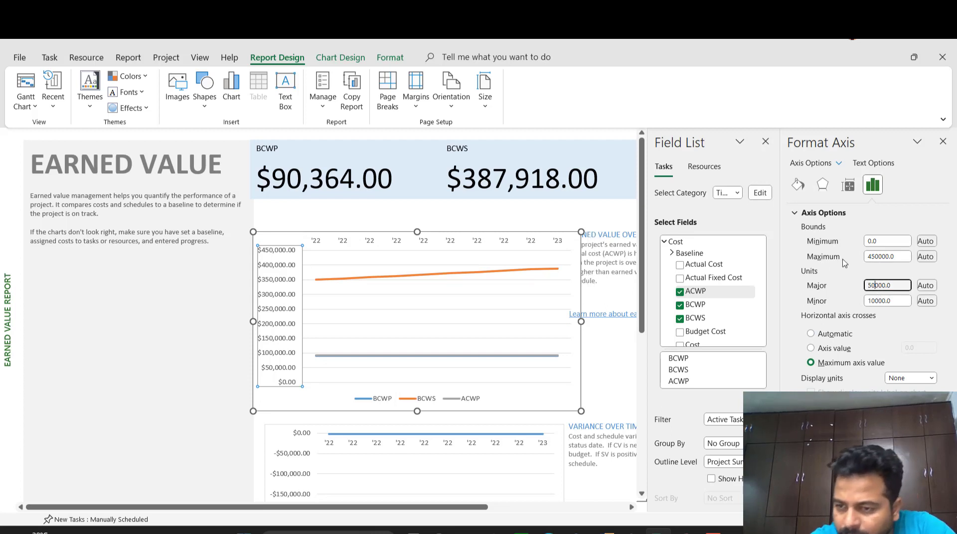
{"action": "left_click", "coordinate": [881, 301]}
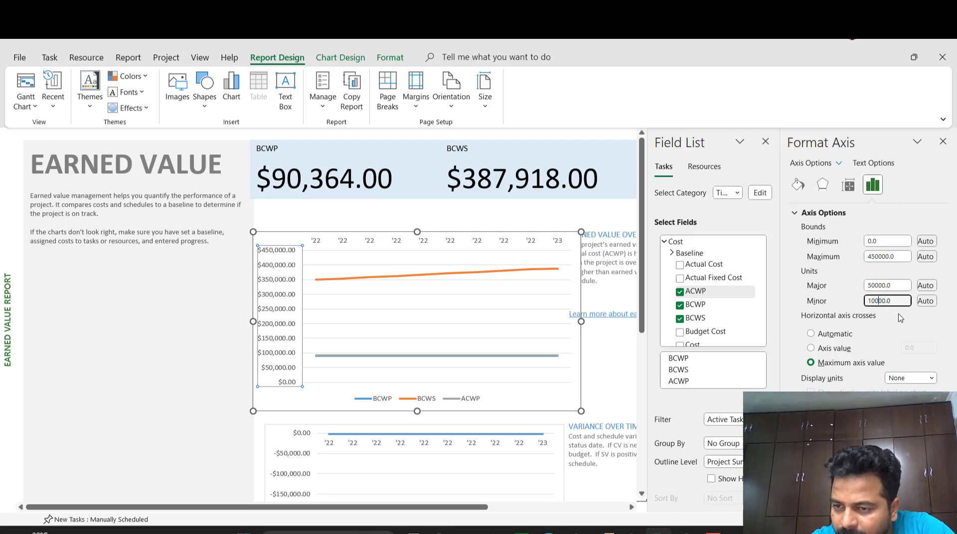
{"action": "key", "text": "BackSpace"}
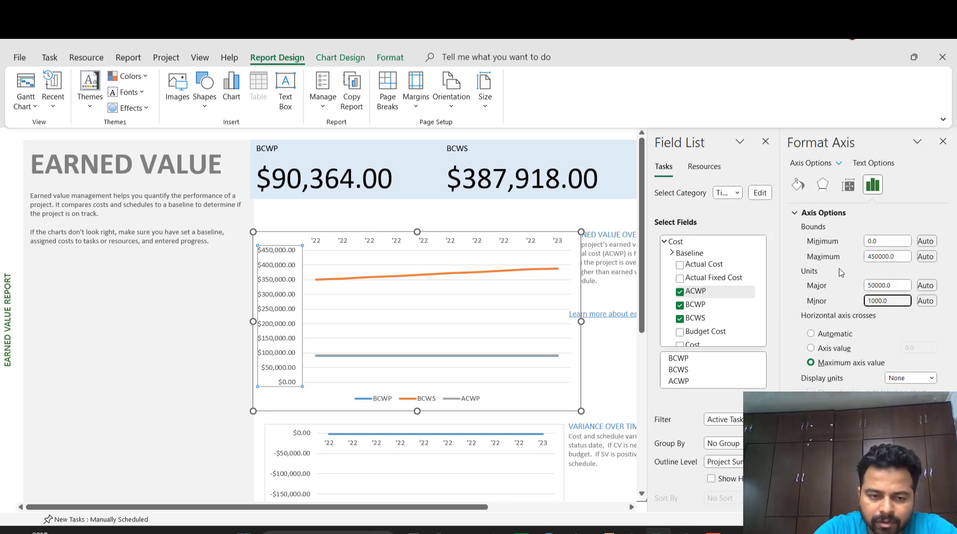
{"action": "left_click", "coordinate": [874, 286]}
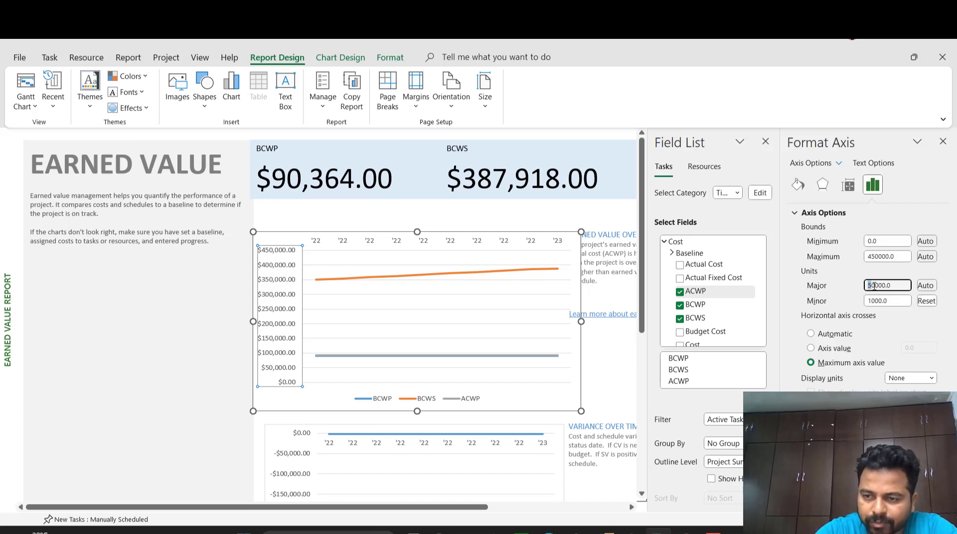
{"action": "type", "text": "5"}
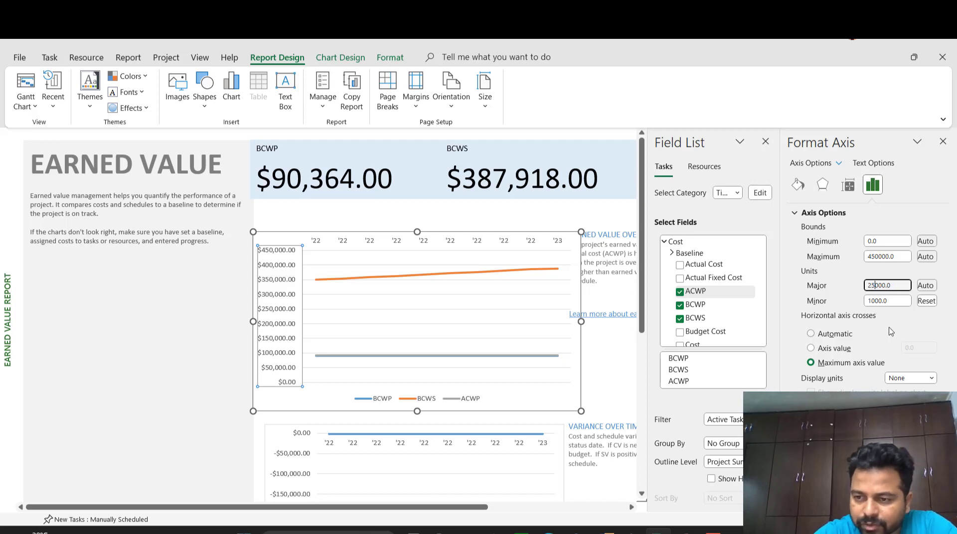
{"action": "left_click", "coordinate": [278, 416]}
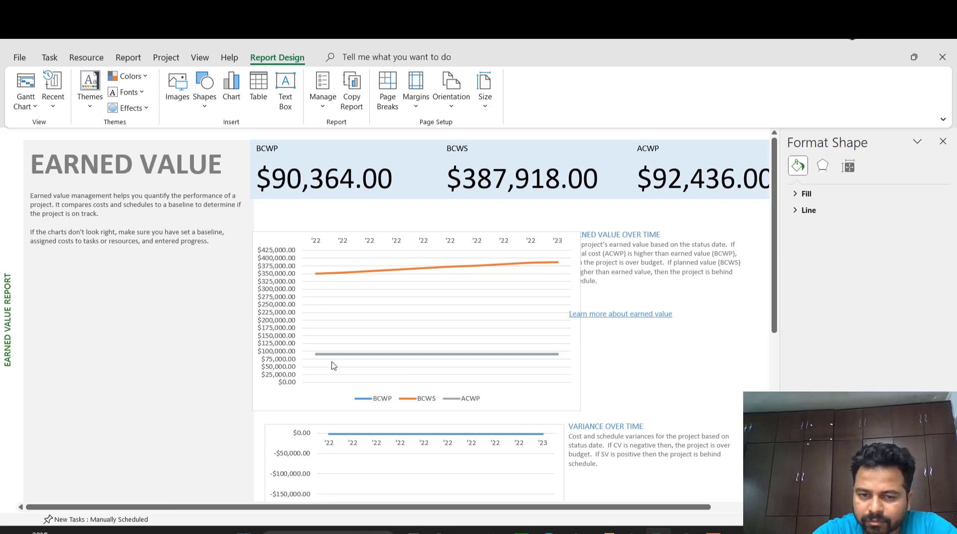
Set the maximum bound of the Earned Value Over Time chart's vertical axis to 450000
{"action": "left_click", "coordinate": [271, 330]}
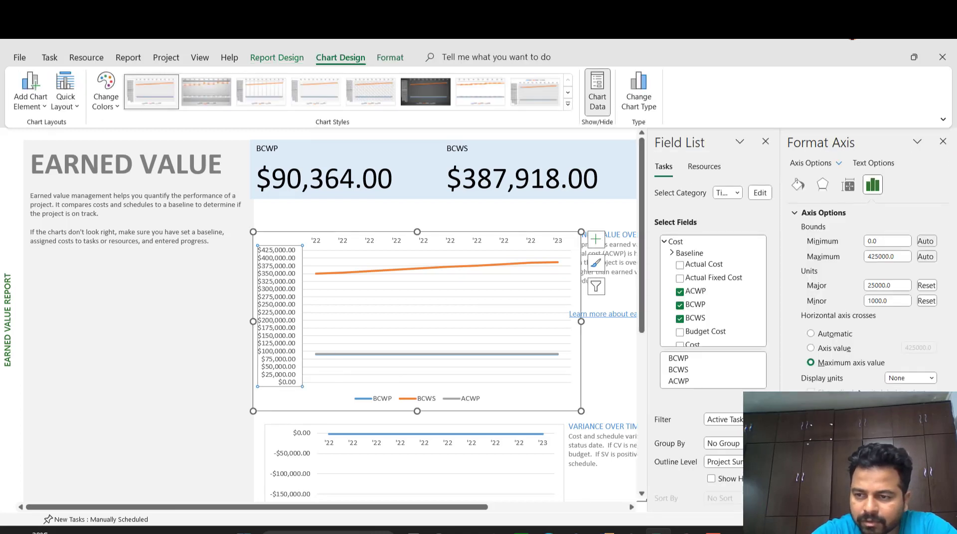
{"action": "left_click", "coordinate": [878, 256]}
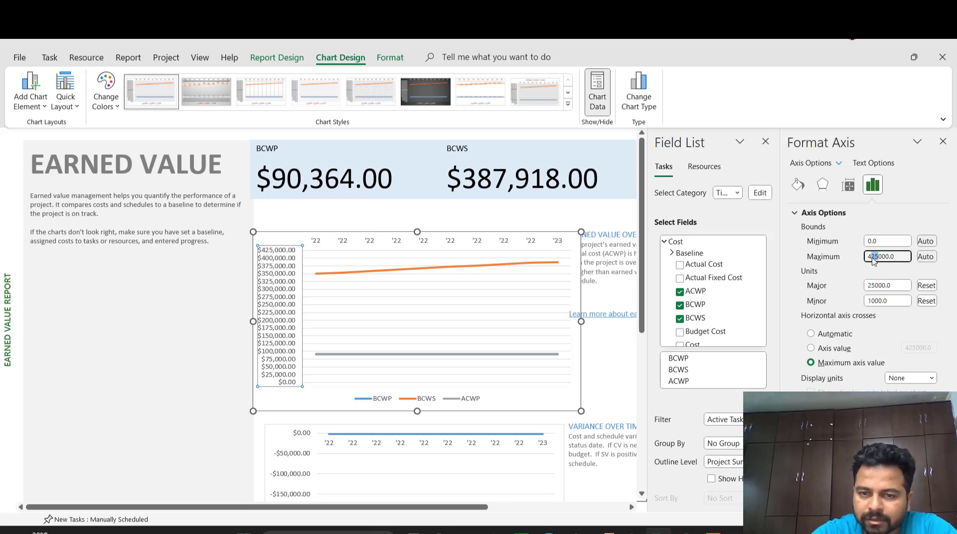
{"action": "type", "text": "45"}
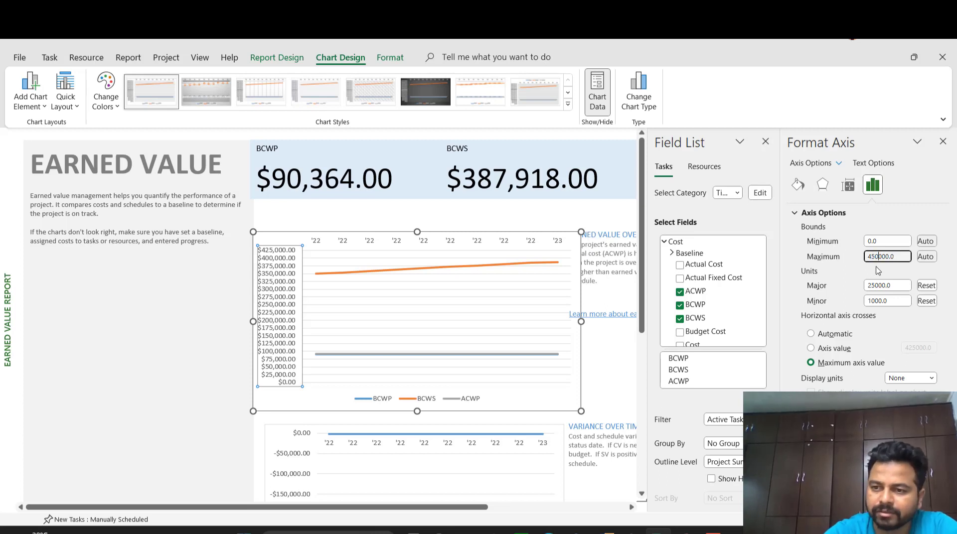
{"action": "left_click", "coordinate": [876, 241]}
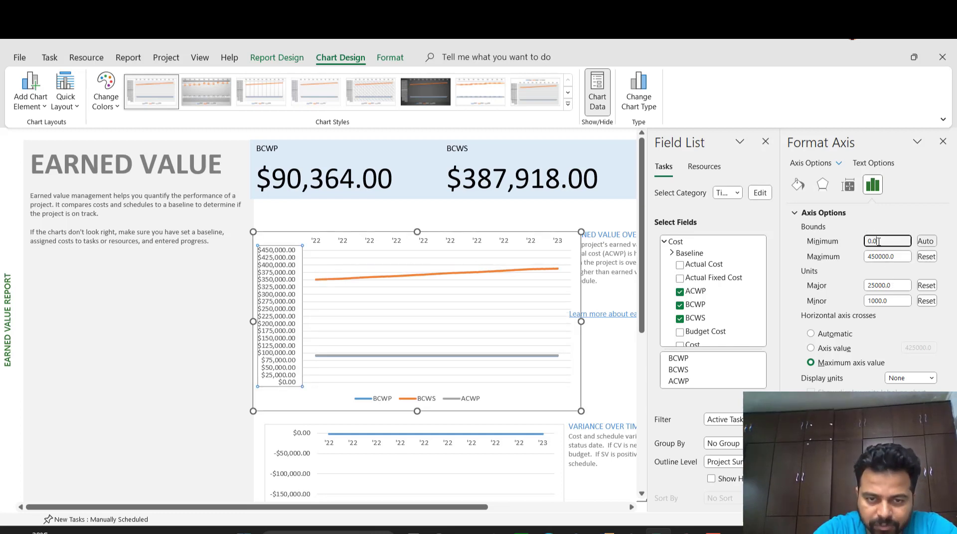
Change the Earned Value Over Time chart's timescale units to Months
{"action": "left_click", "coordinate": [422, 241]}
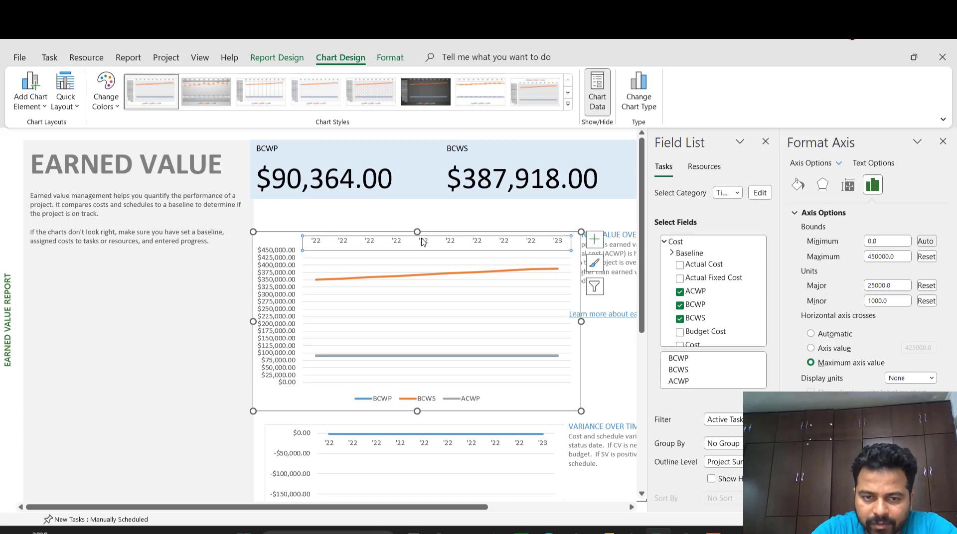
{"action": "left_click", "coordinate": [848, 185]}
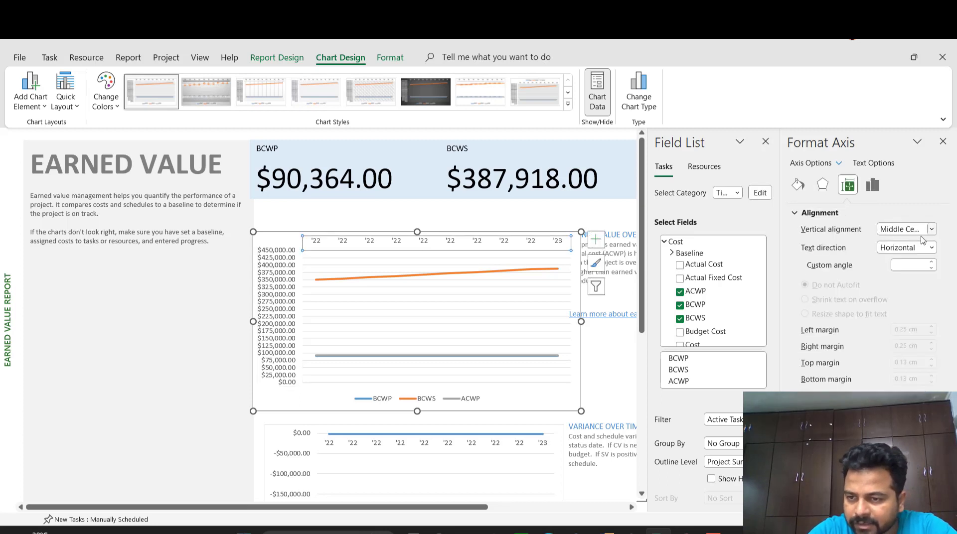
{"action": "left_click", "coordinate": [702, 167]}
{"action": "left_click", "coordinate": [665, 167]}
{"action": "left_click", "coordinate": [759, 193]}
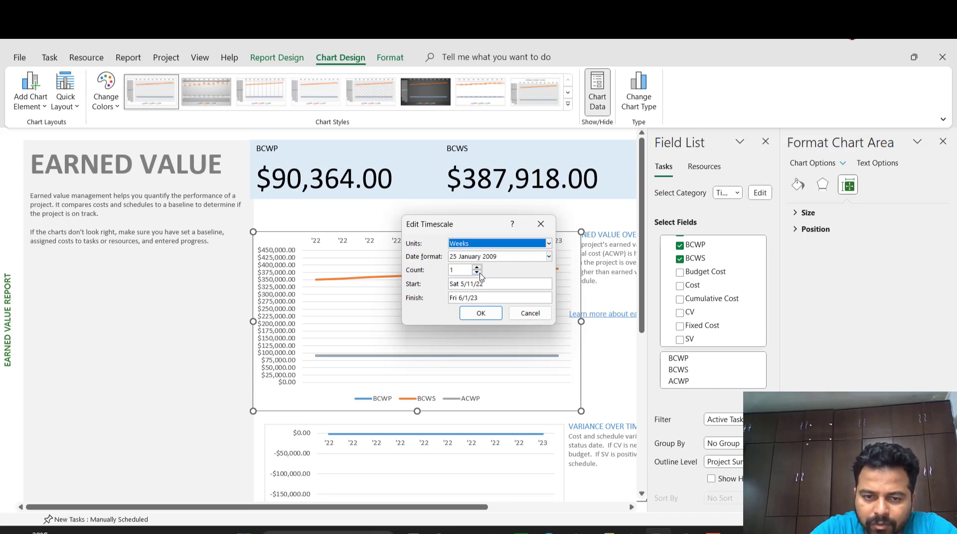
{"action": "left_click", "coordinate": [494, 251]}
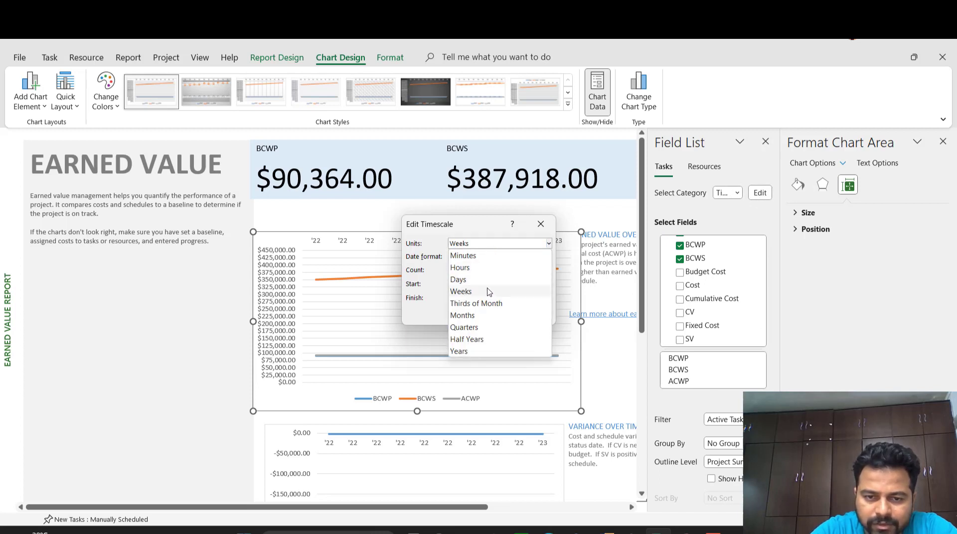
{"action": "left_click", "coordinate": [487, 316]}
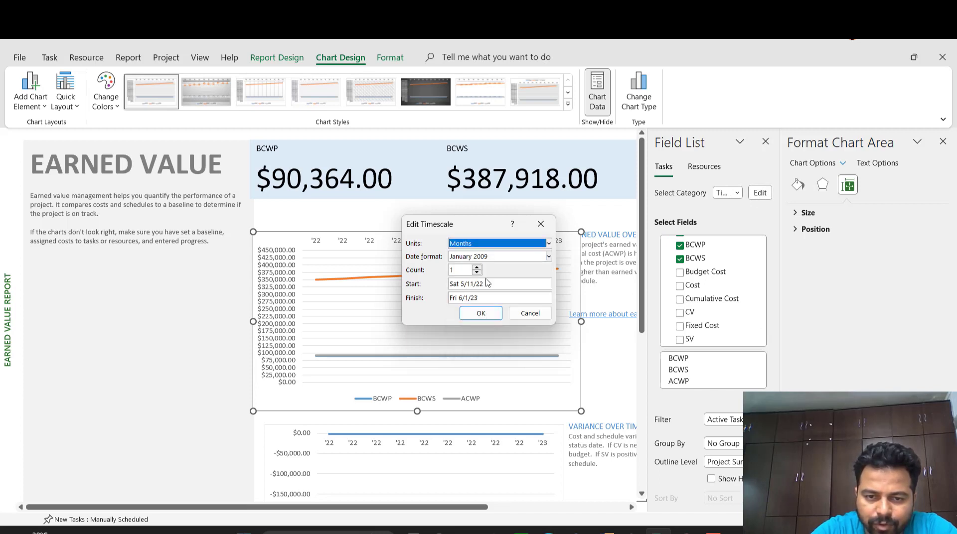
{"action": "left_click", "coordinate": [479, 313]}
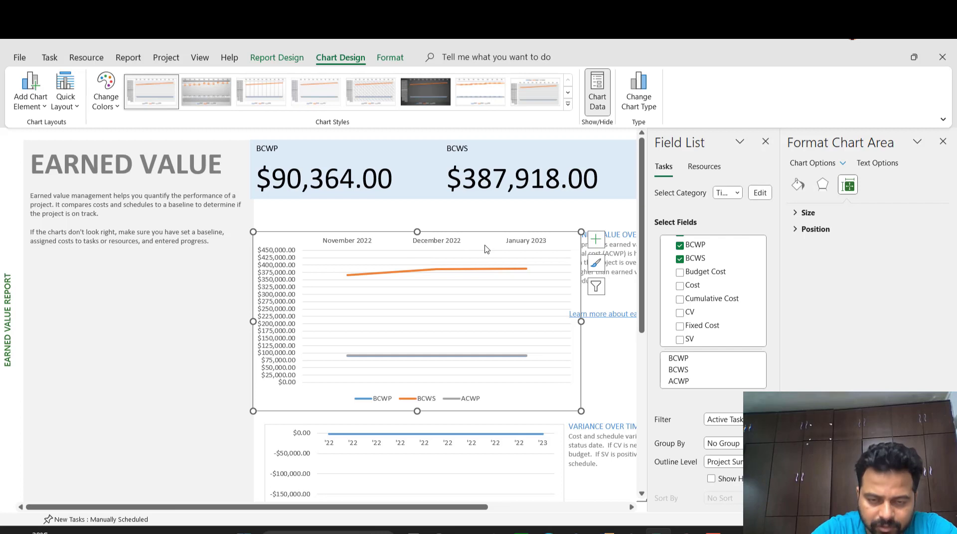
Edit the Earned Value Over Time chart's timescale to start on 1/11/22 and use Weeks as its units
{"action": "right_click", "coordinate": [516, 244]}
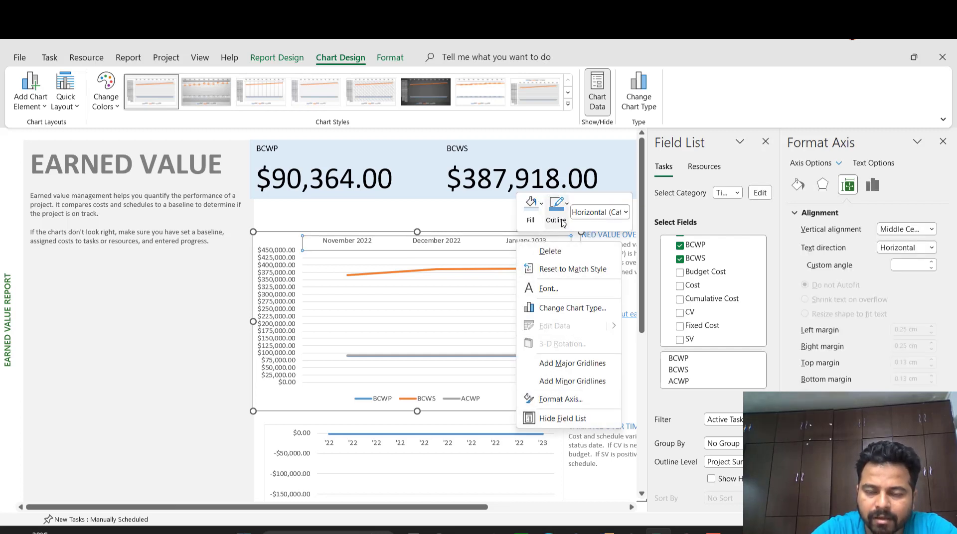
{"action": "left_click", "coordinate": [760, 192]}
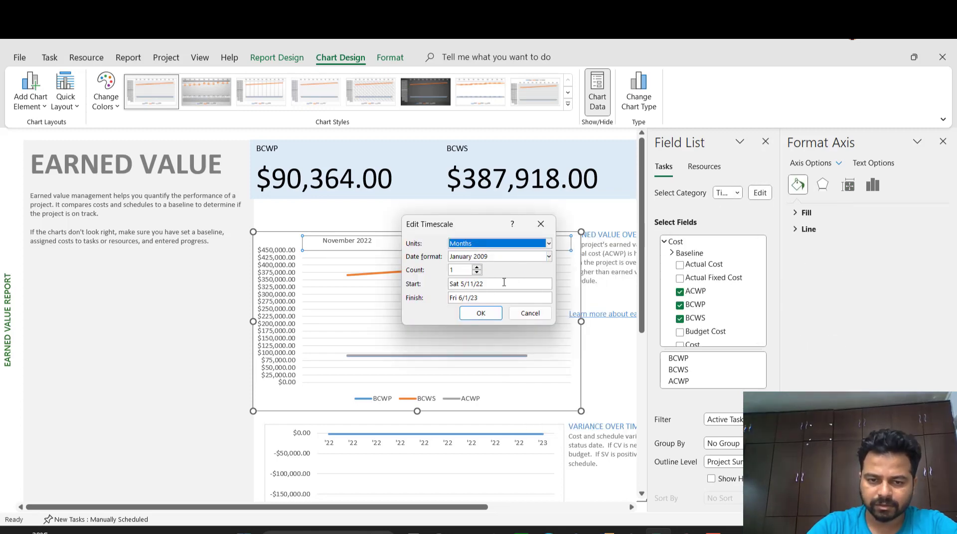
{"action": "left_click_drag", "start_coordinate": [504, 283], "coordinate": [451, 285]}
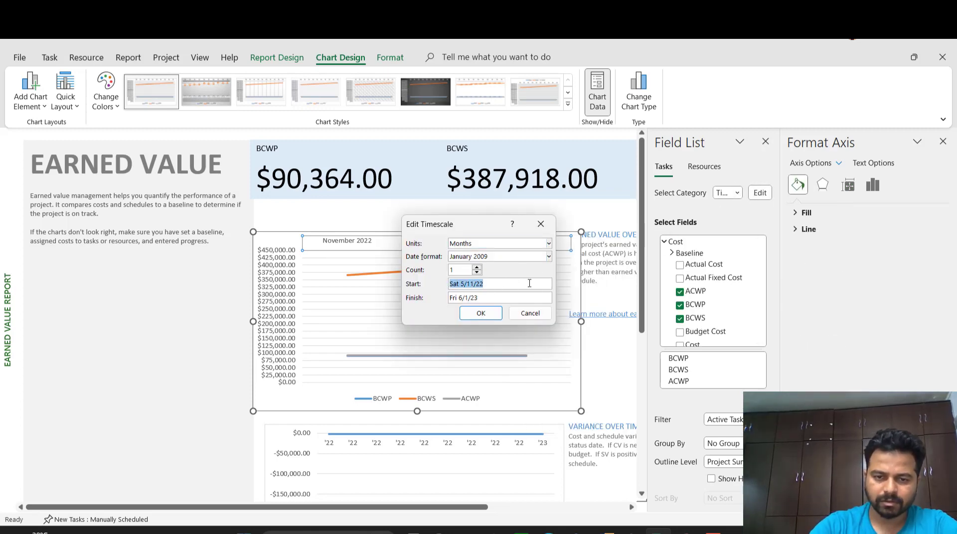
{"action": "left_click", "coordinate": [513, 289]}
{"action": "double_click", "coordinate": [462, 284]}
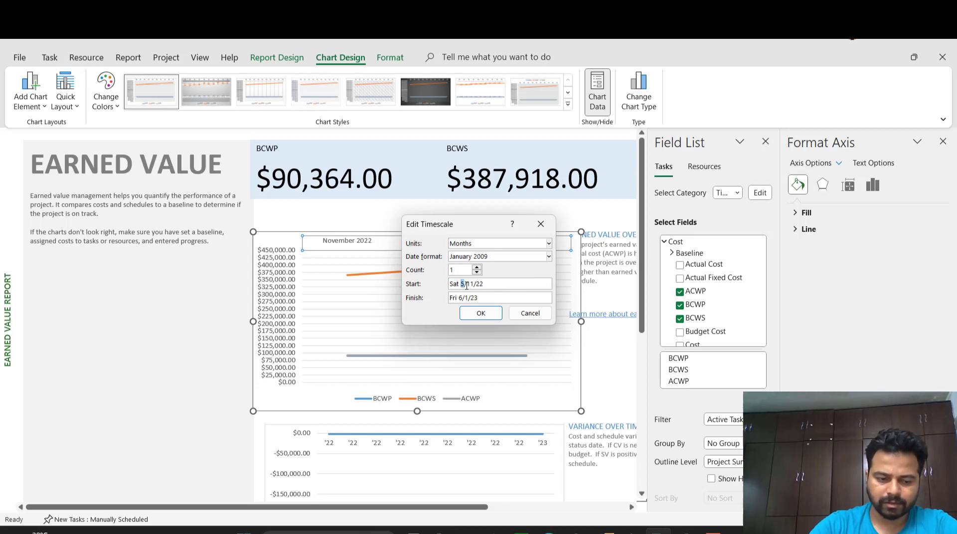
{"action": "type", "text": "1"}
{"action": "left_click", "coordinate": [494, 297]}
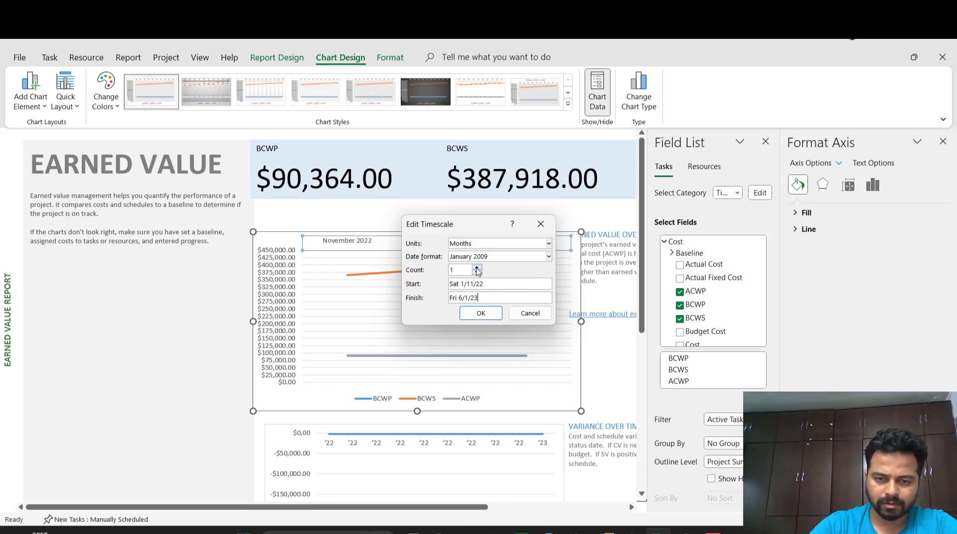
{"action": "left_click", "coordinate": [519, 256]}
{"action": "left_click", "coordinate": [518, 257]}
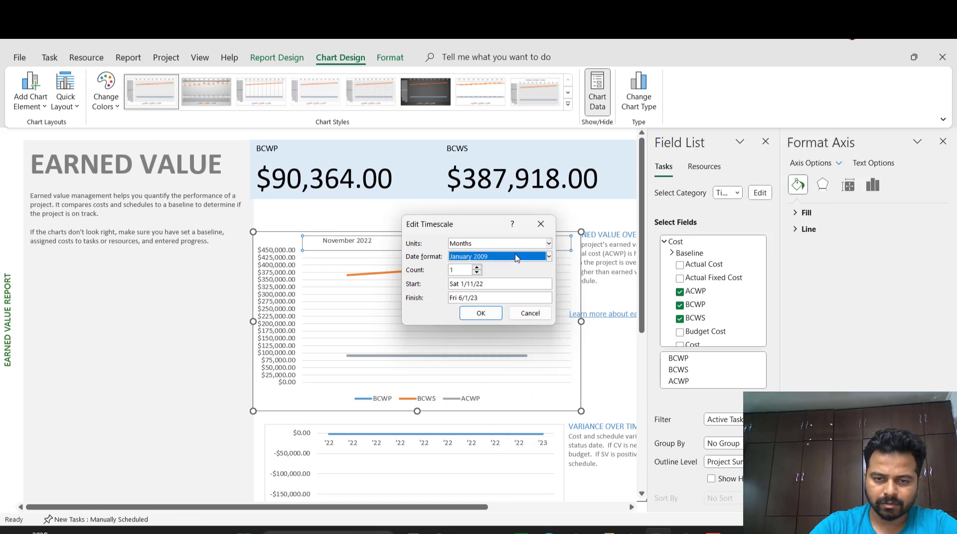
{"action": "left_click", "coordinate": [516, 246]}
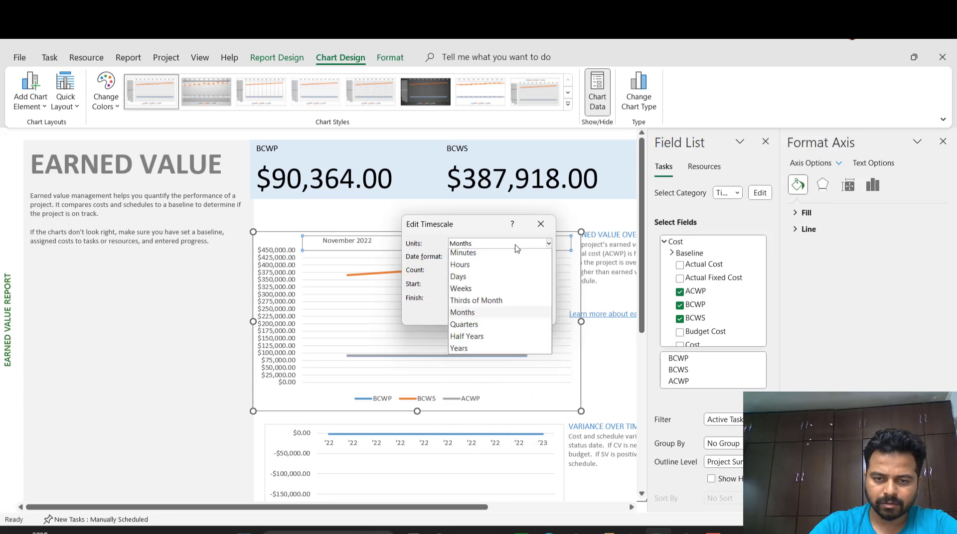
{"action": "left_click", "coordinate": [496, 290]}
{"action": "left_click", "coordinate": [496, 316]}
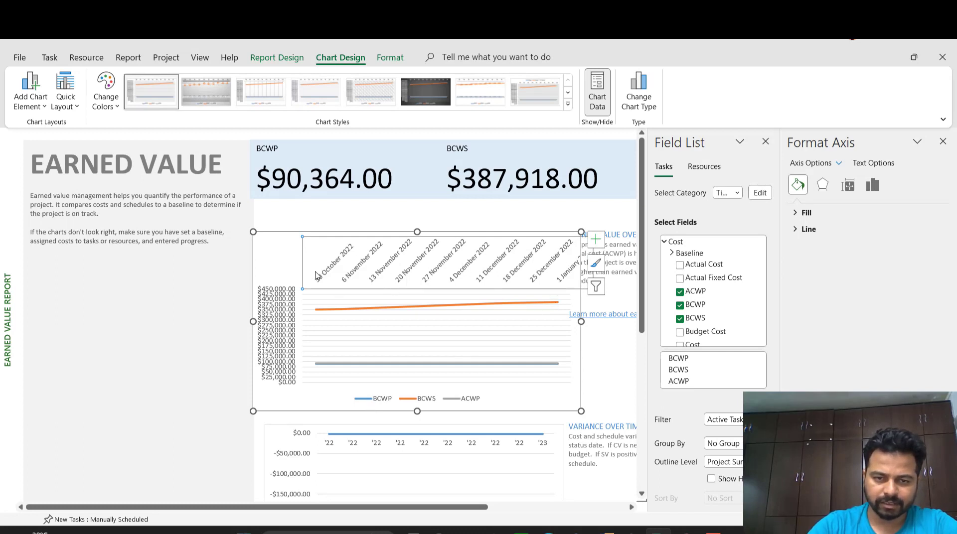
Select the Earned Value Over Time chart's vertical axis and close the axis formatting options
{"action": "left_click", "coordinate": [601, 356]}
{"action": "left_click", "coordinate": [288, 373]}
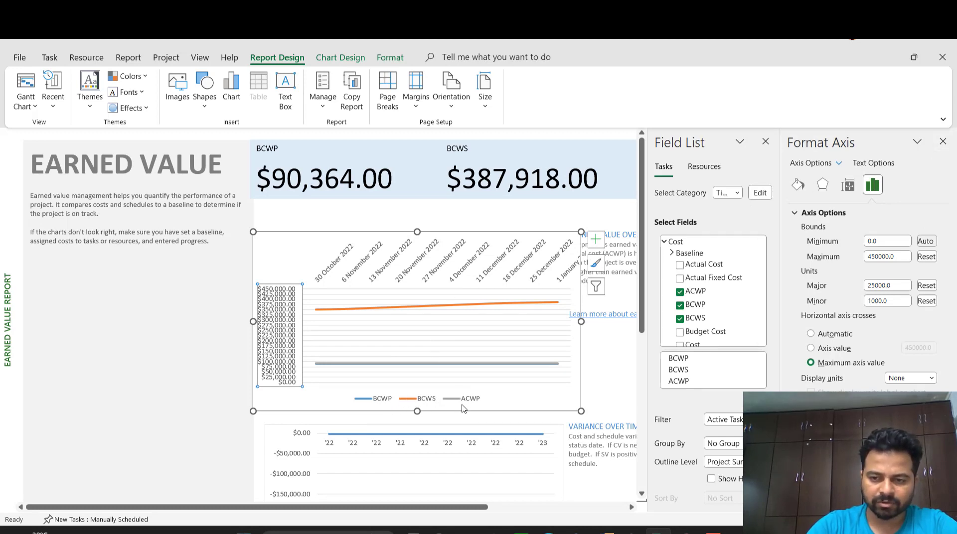
{"action": "left_click", "coordinate": [942, 142]}
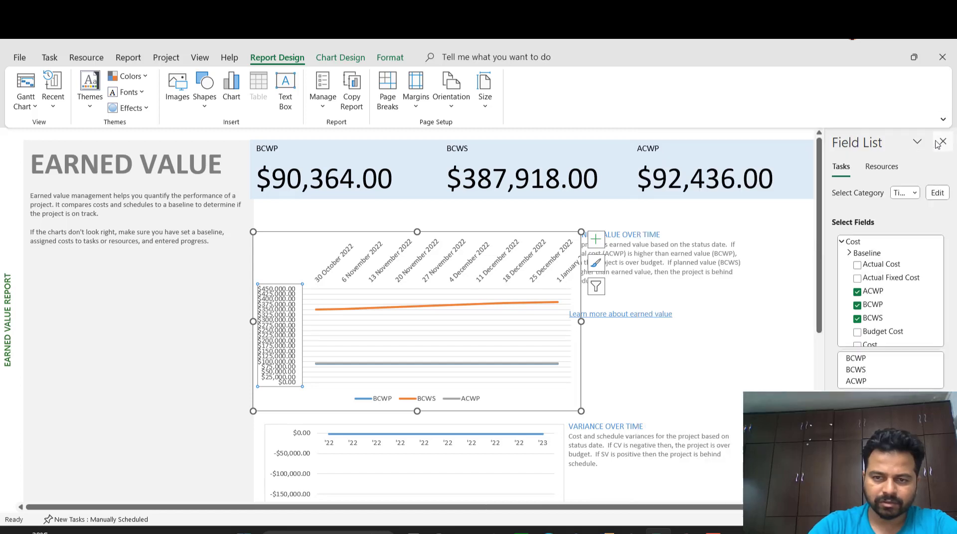
Add the Cost Variance field to the BCWP, BCWS and ACWP summary table
{"action": "left_click", "coordinate": [639, 154]}
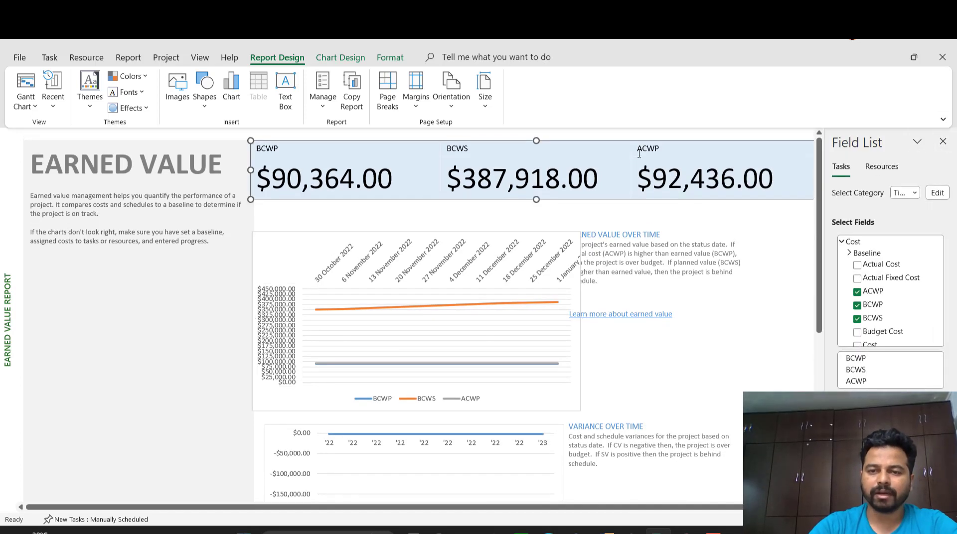
{"action": "right_click", "coordinate": [618, 178]}
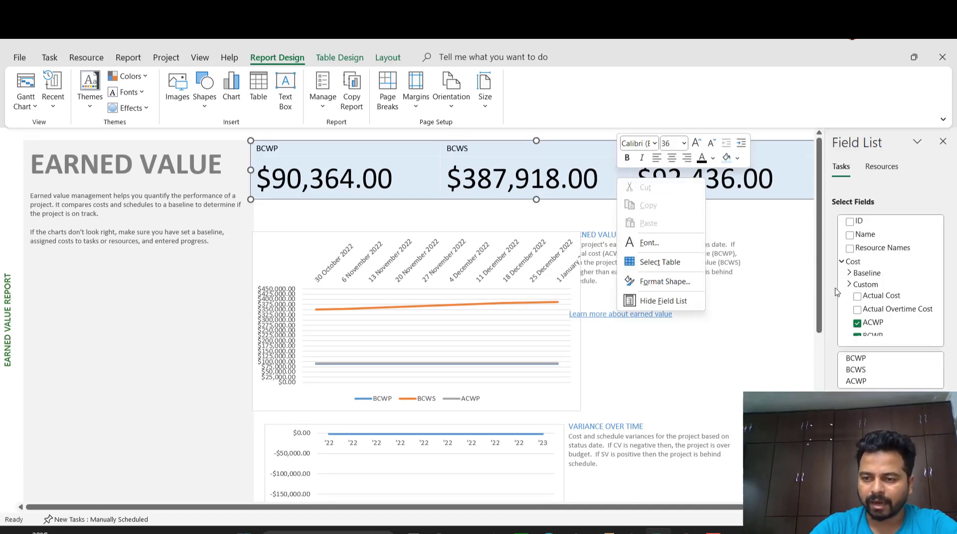
{"action": "scroll", "coordinate": [878, 302], "scroll_direction": "down", "scroll_amount": 2}
{"action": "left_click", "coordinate": [857, 300]}
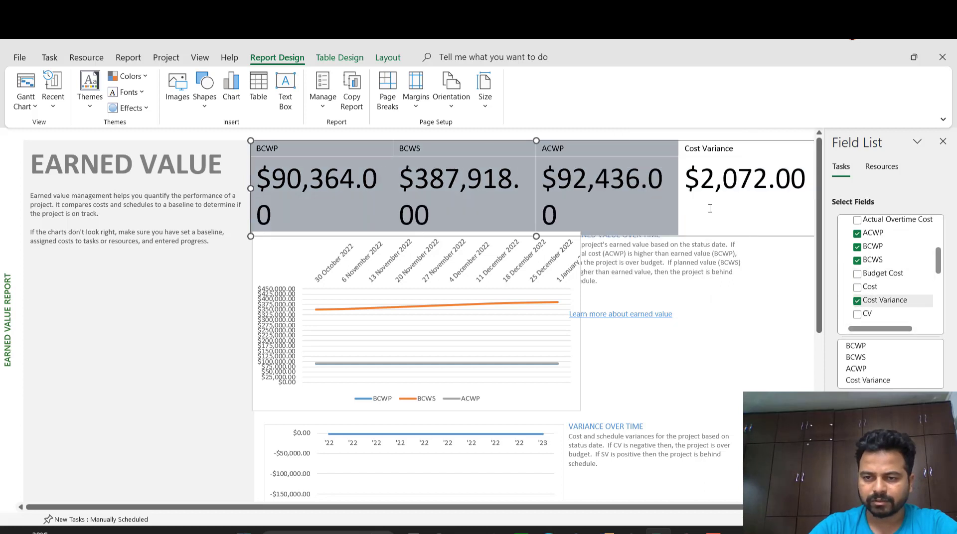
{"action": "left_click_drag", "start_coordinate": [746, 213], "coordinate": [688, 165]}
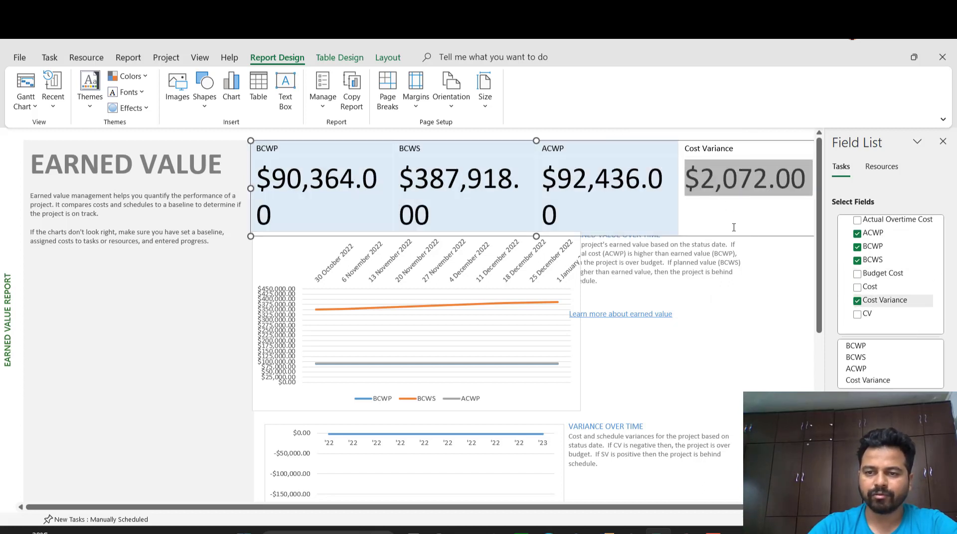
{"action": "left_click", "coordinate": [737, 179]}
Hide the field list and widen the summary table to give its four value columns more room
{"action": "left_click", "coordinate": [943, 141]}
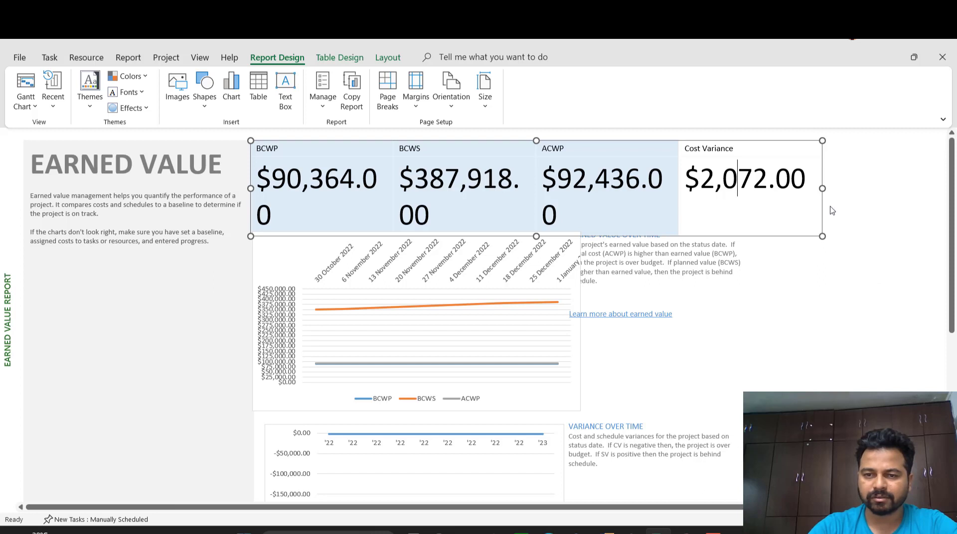
{"action": "left_click_drag", "start_coordinate": [822, 188], "coordinate": [874, 186]}
{"action": "left_click", "coordinate": [846, 280]}
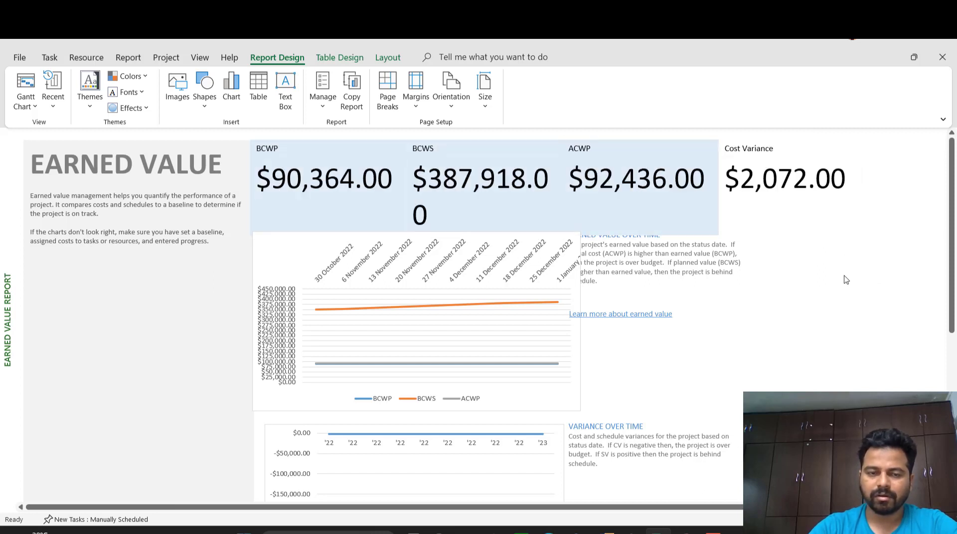
Widen the Variance Over Time chart slightly and shift its description text clear of the chart
{"action": "scroll", "coordinate": [753, 313], "scroll_direction": "down", "scroll_amount": 5}
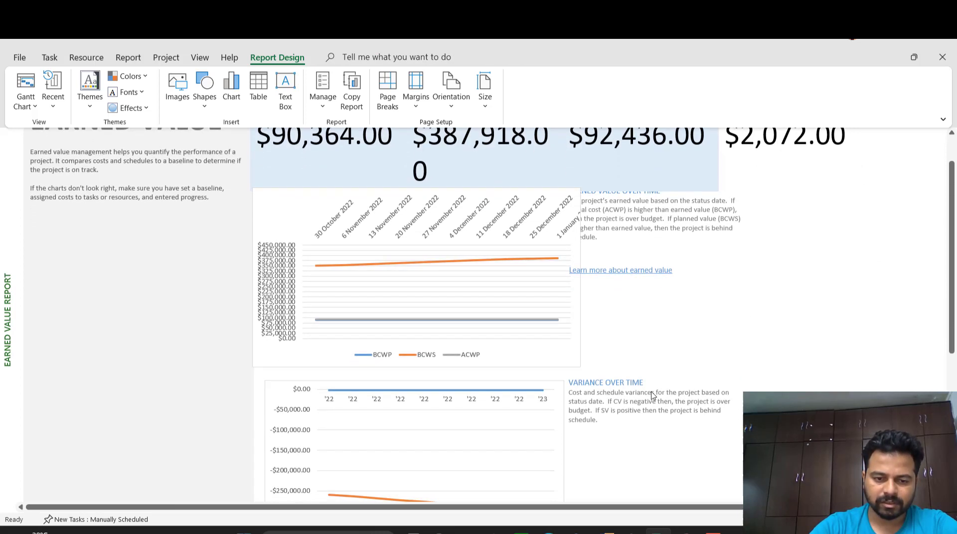
{"action": "scroll", "coordinate": [653, 396], "scroll_direction": "down", "scroll_amount": 1}
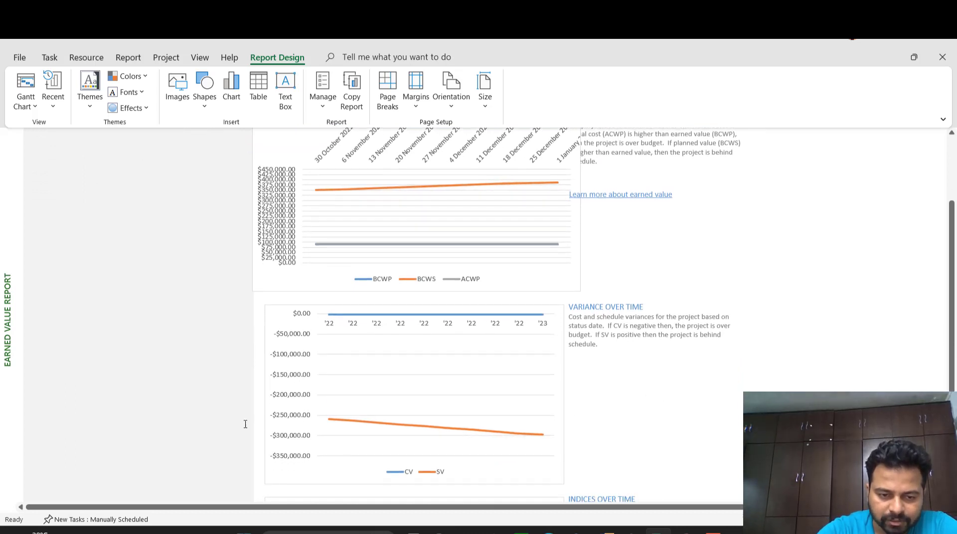
{"action": "left_click", "coordinate": [279, 421]}
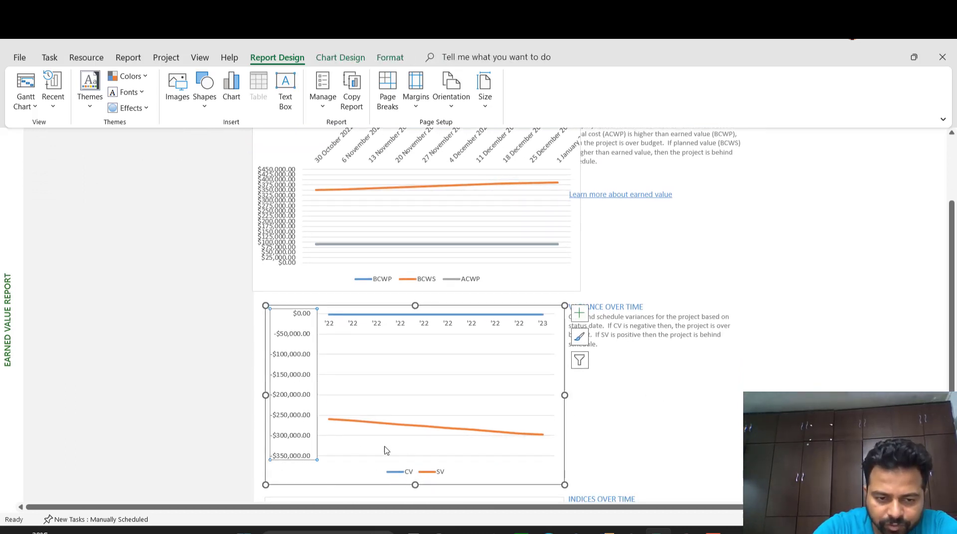
{"action": "left_click", "coordinate": [334, 433]}
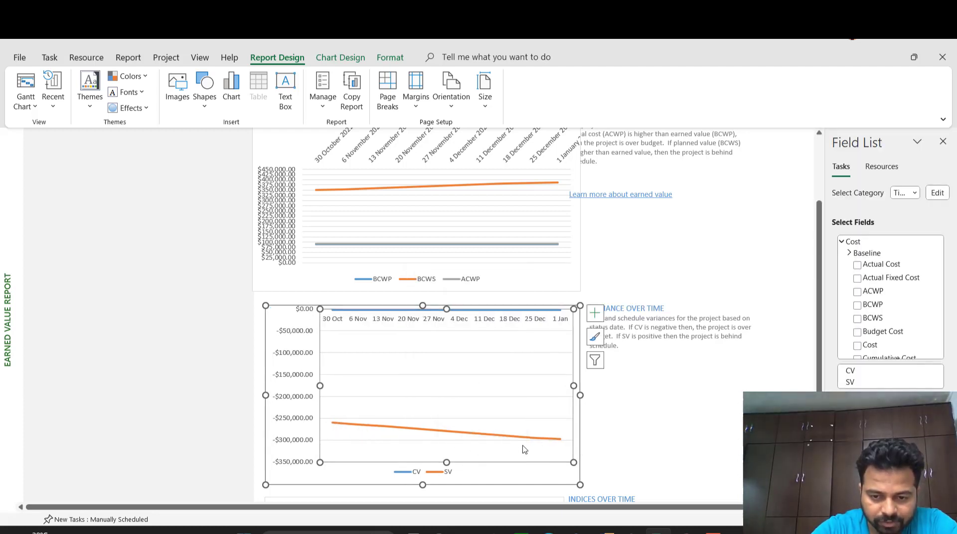
{"action": "scroll", "coordinate": [696, 455], "scroll_direction": "down", "scroll_amount": 1}
{"action": "left_click", "coordinate": [686, 421]}
Examine the Indices Over Time chart's SPI and CPI lines along with its description in the Earned Value report
{"action": "scroll", "coordinate": [684, 419], "scroll_direction": "down", "scroll_amount": 3}
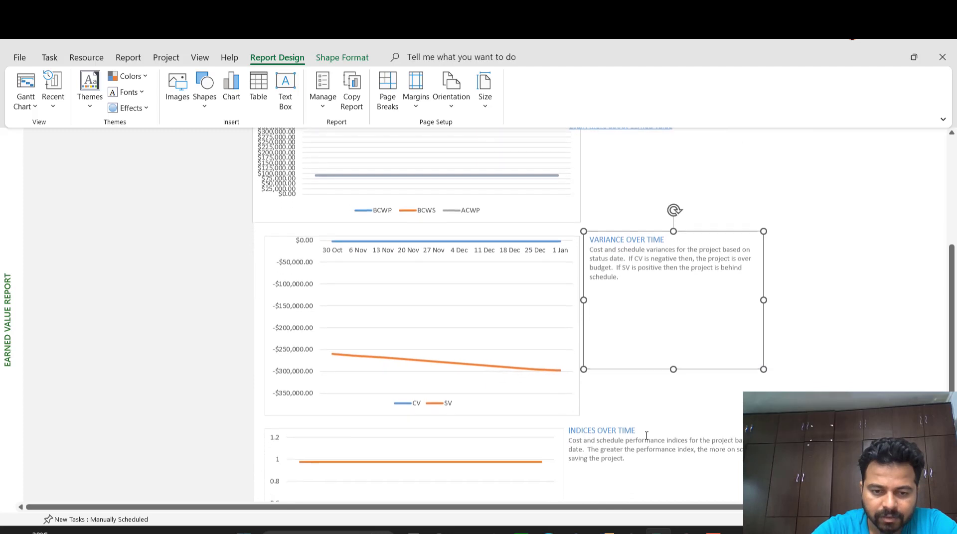
{"action": "left_click", "coordinate": [638, 443]}
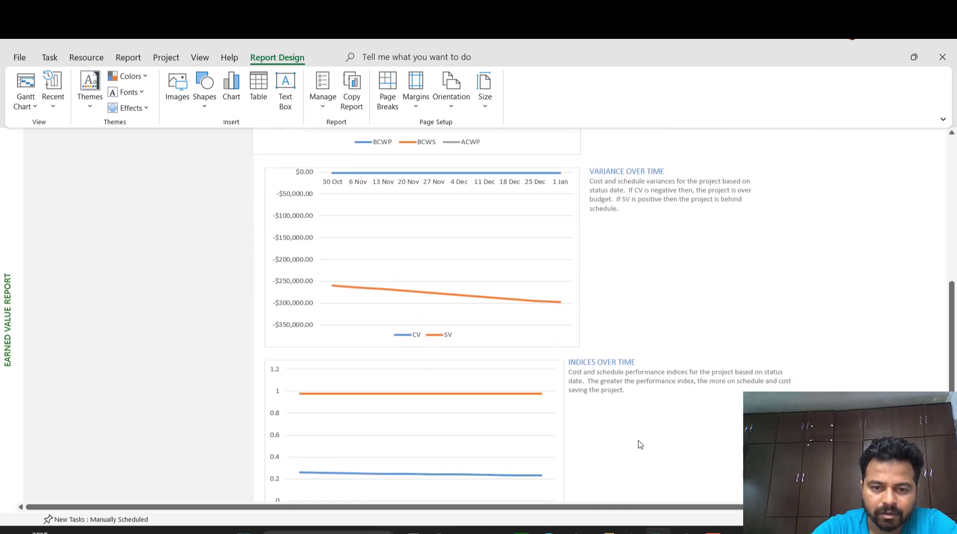
{"action": "scroll", "coordinate": [637, 443], "scroll_direction": "down", "scroll_amount": 2}
{"action": "scroll", "coordinate": [294, 423], "scroll_direction": "up", "scroll_amount": 1}
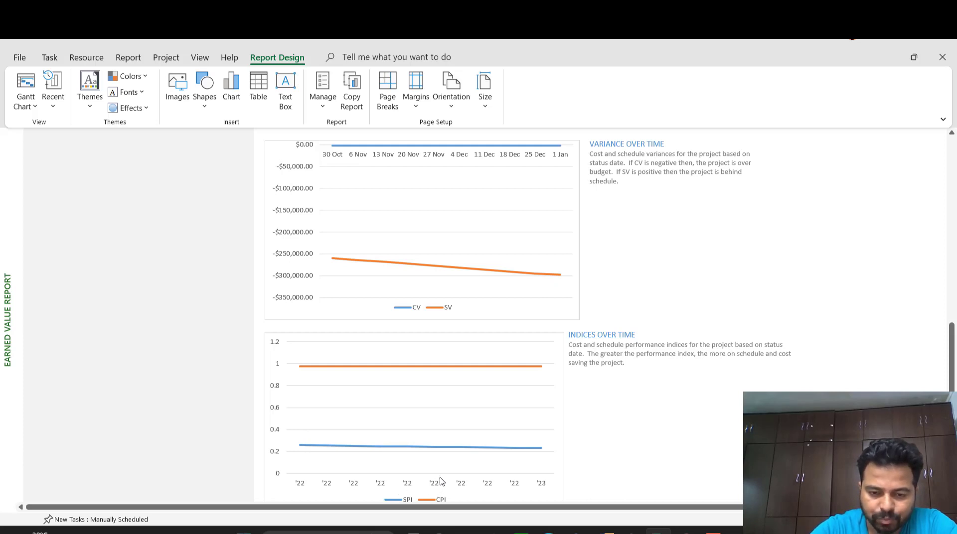
{"action": "scroll", "coordinate": [440, 481], "scroll_direction": "down", "scroll_amount": 2}
{"action": "scroll", "coordinate": [440, 481], "scroll_direction": "up", "scroll_amount": 2}
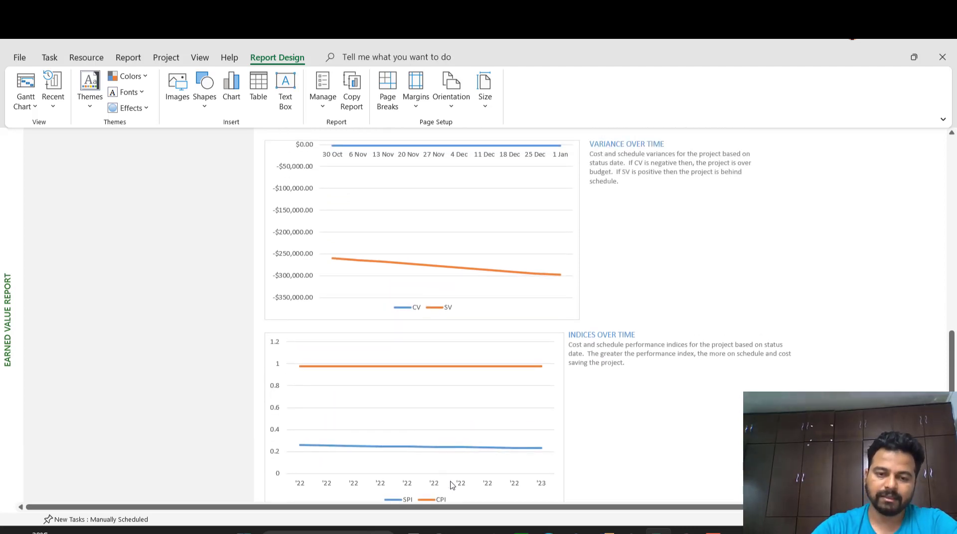
{"action": "scroll", "coordinate": [451, 483], "scroll_direction": "down", "scroll_amount": 2}
{"action": "scroll", "coordinate": [652, 391], "scroll_direction": "up", "scroll_amount": 1}
{"action": "left_click", "coordinate": [651, 391]}
{"action": "scroll", "coordinate": [652, 391], "scroll_direction": "down", "scroll_amount": 1}
{"action": "scroll", "coordinate": [798, 167], "scroll_direction": "up", "scroll_amount": 2}
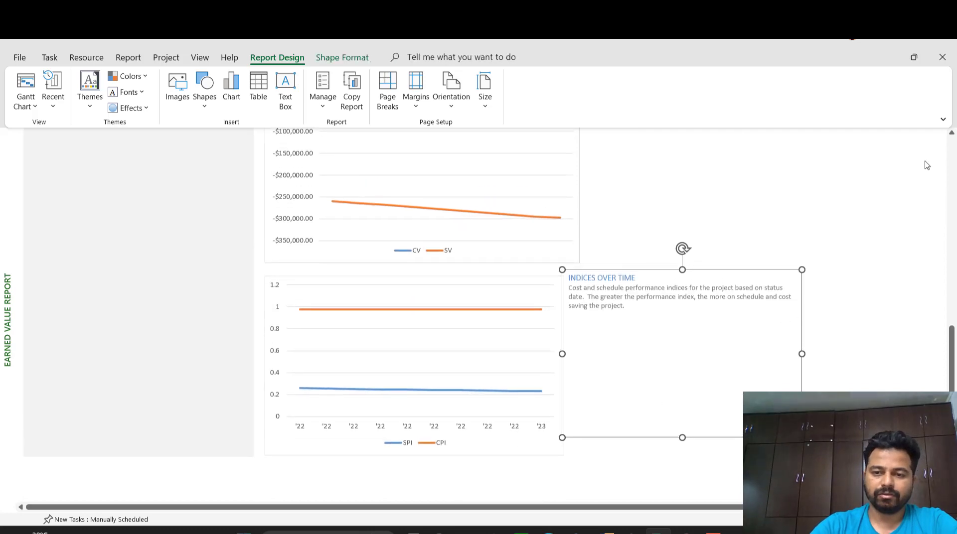
Review the Earned Value report's variance and indices charts, its summary table and the value-over-time chart with its BCWP, BCWS and ACWP lines
{"action": "scroll", "coordinate": [483, 327], "scroll_direction": "down", "scroll_amount": 1}
{"action": "scroll", "coordinate": [481, 328], "scroll_direction": "up", "scroll_amount": 1}
{"action": "scroll", "coordinate": [482, 327], "scroll_direction": "up", "scroll_amount": 3}
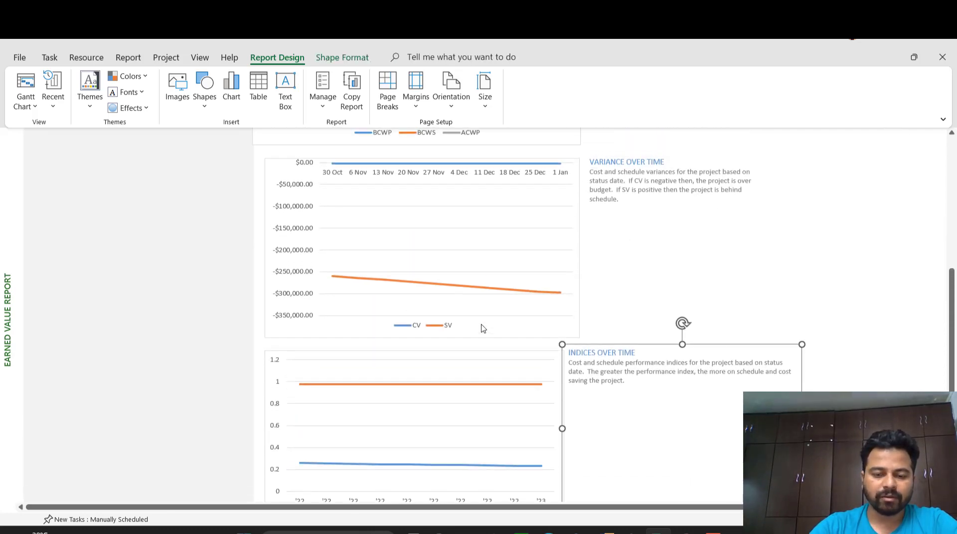
{"action": "left_click_drag", "start_coordinate": [952, 339], "coordinate": [952, 229]}
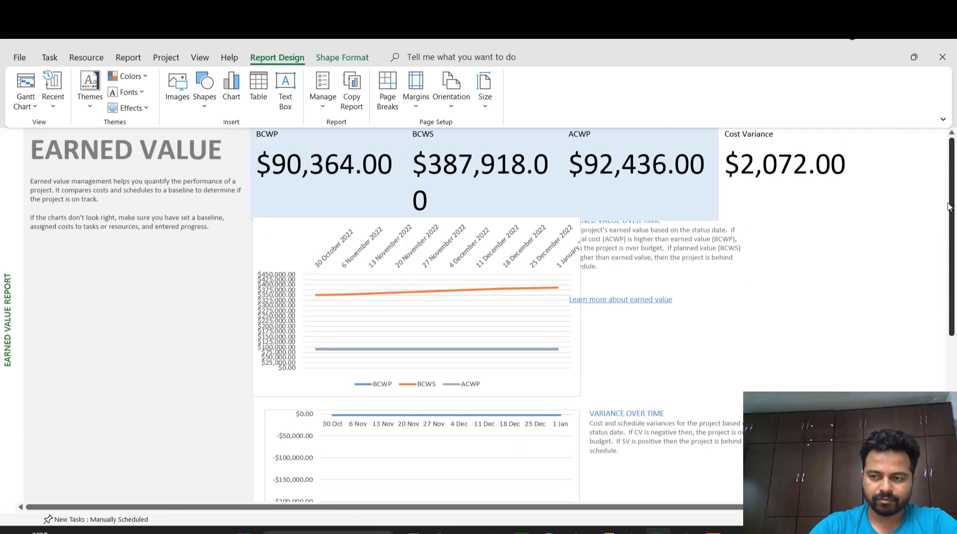
{"action": "left_click", "coordinate": [675, 180]}
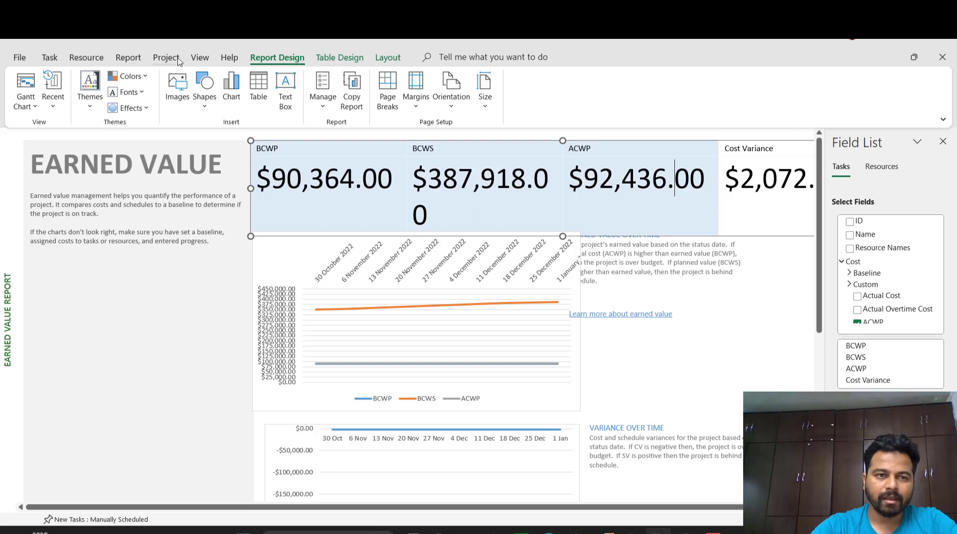
{"action": "left_click", "coordinate": [125, 59]}
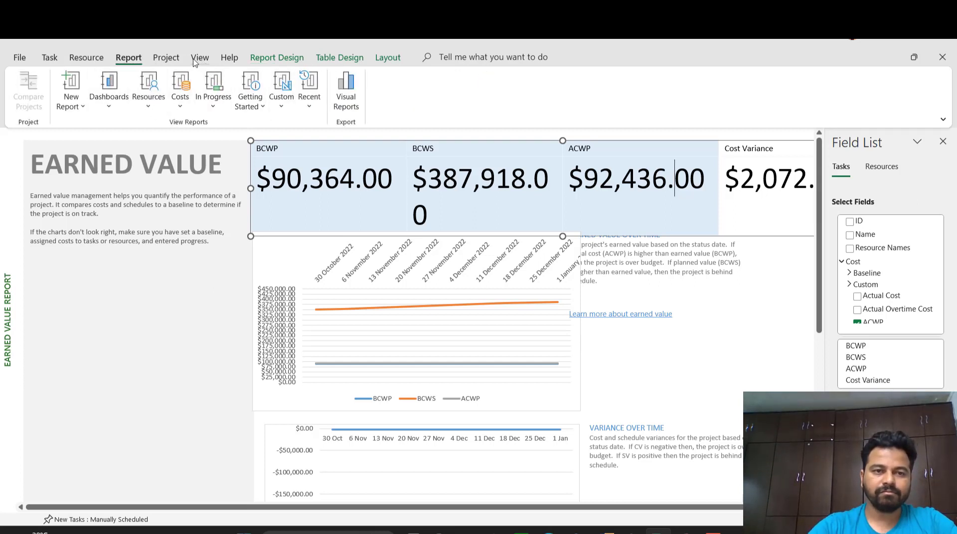
{"action": "left_click", "coordinate": [428, 317]}
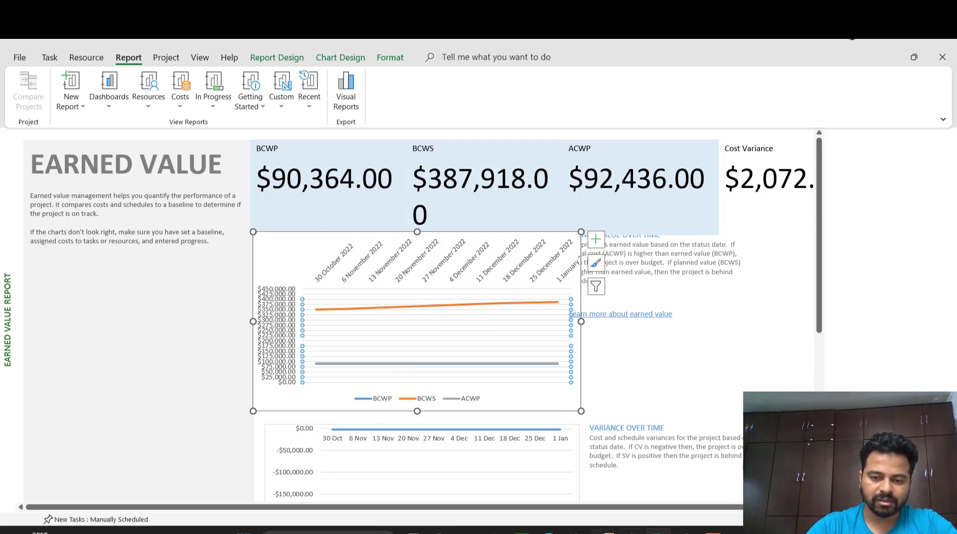
{"action": "left_click", "coordinate": [549, 364]}
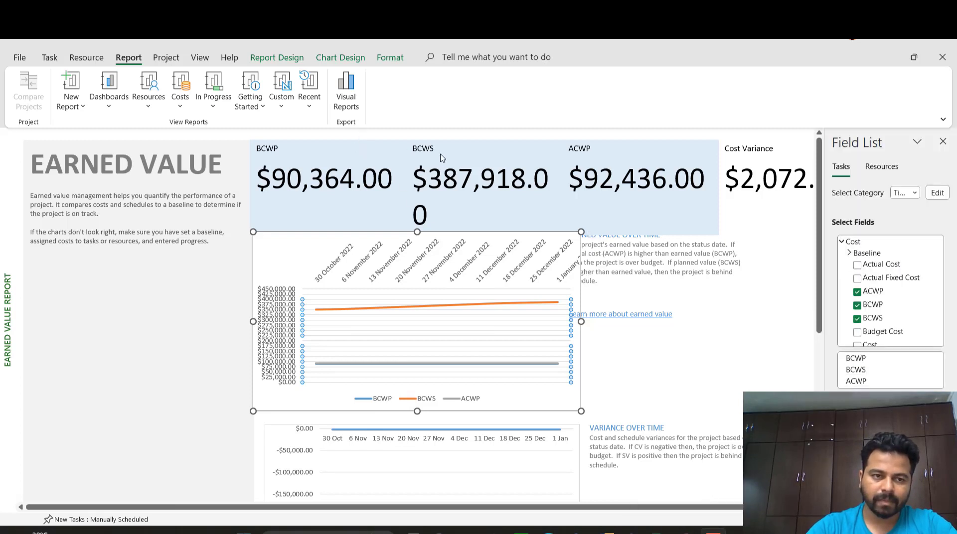
Return from the Earned Value report to the project's Gantt Chart view at the cost columns of the task table
{"action": "left_click", "coordinate": [50, 57]}
{"action": "left_click", "coordinate": [60, 93]}
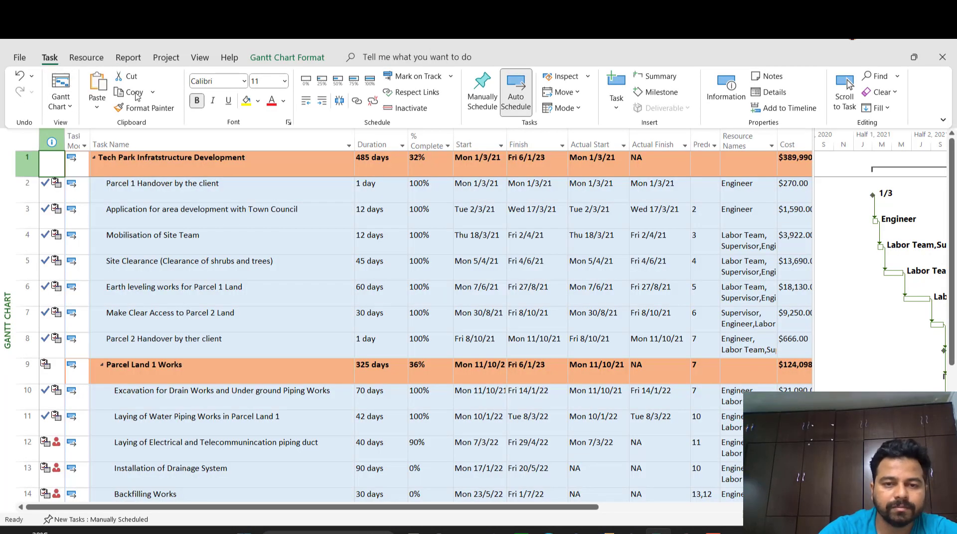
{"action": "mouse_move", "coordinate": [663, 529]}
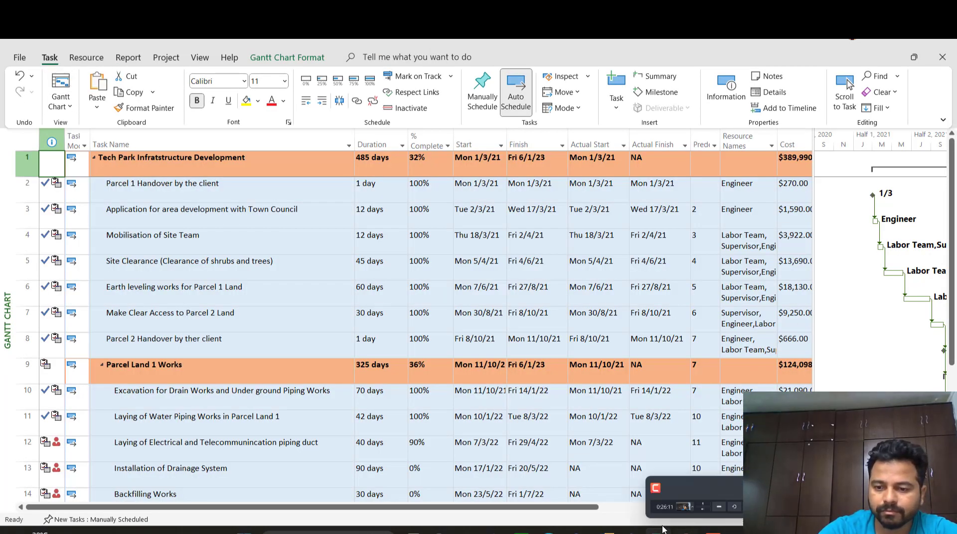
{"action": "left_click", "coordinate": [620, 508]}
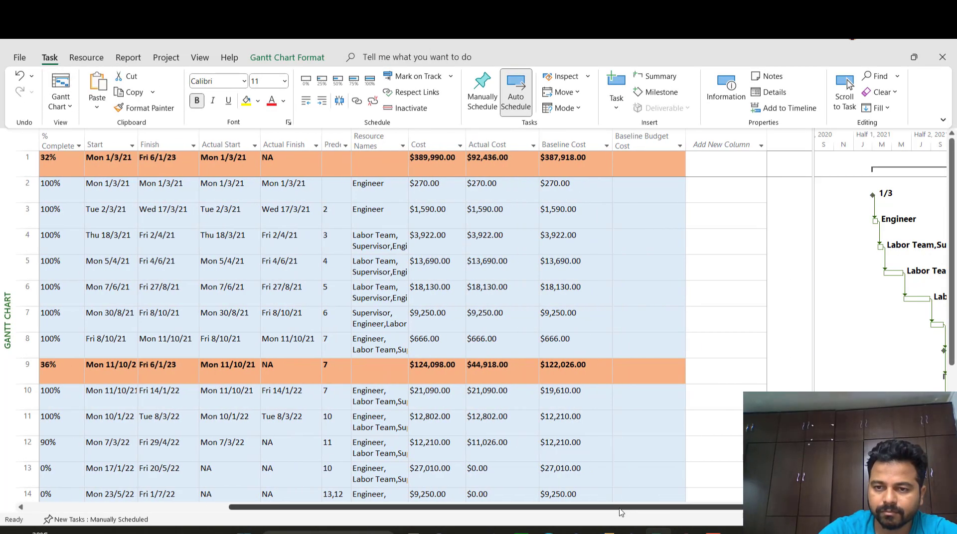
Try an Earned Value Method column before the Actual Cost column and undo its insertion
{"action": "left_click", "coordinate": [504, 145]}
{"action": "right_click", "coordinate": [504, 144]}
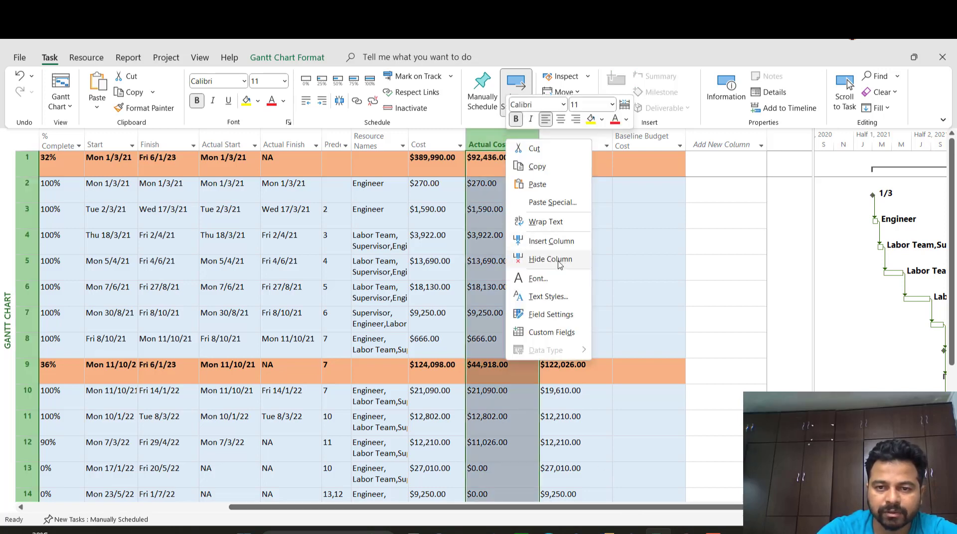
{"action": "left_click", "coordinate": [551, 241]}
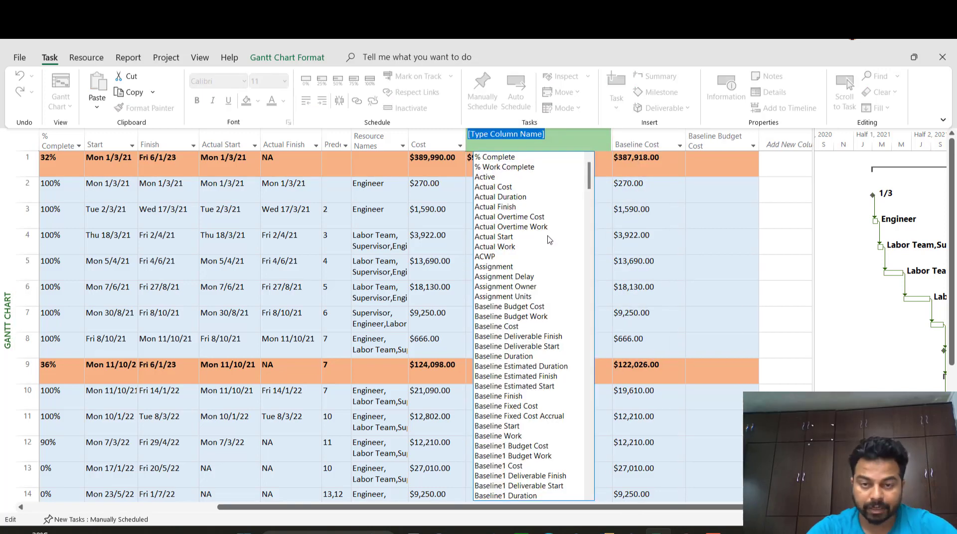
{"action": "type", "text": "pl"}
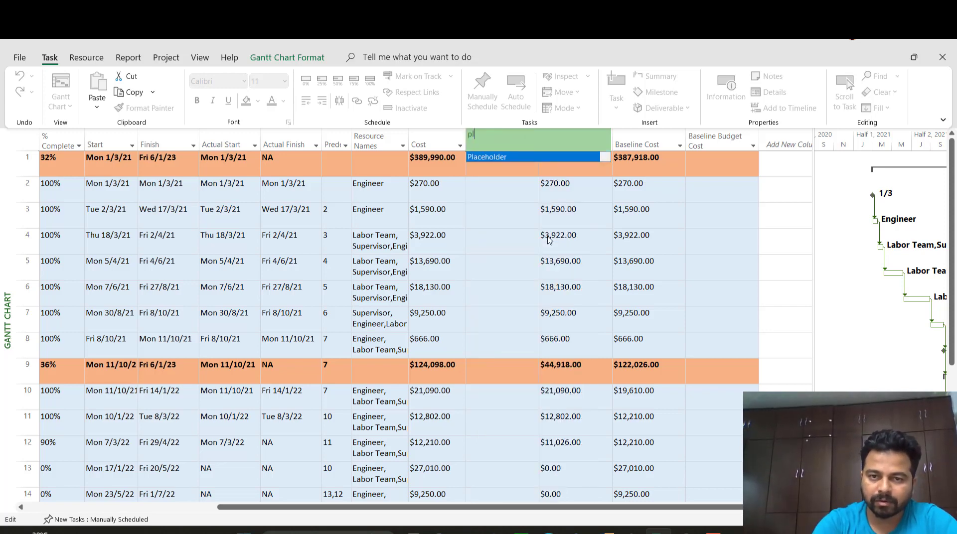
{"action": "type", "text": "EaC"}
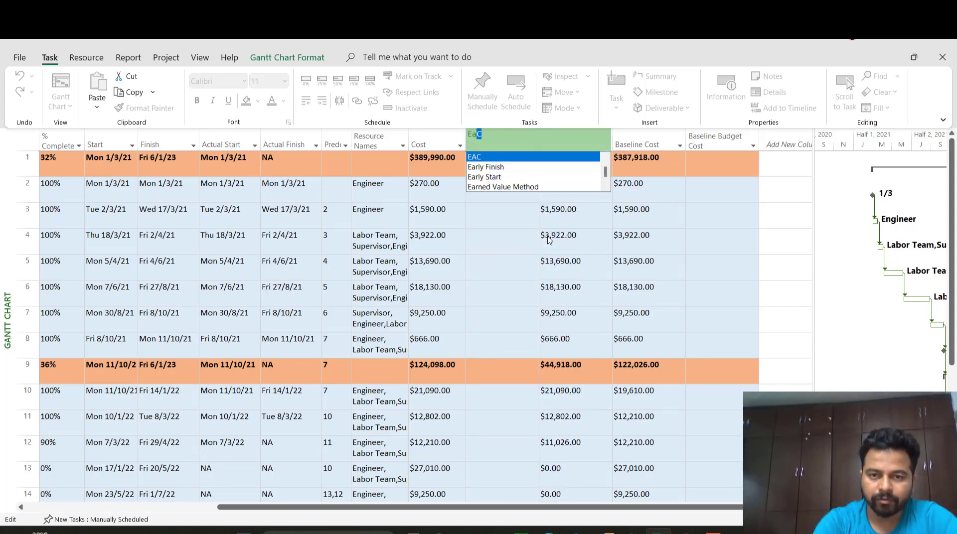
{"action": "left_click", "coordinate": [537, 187]}
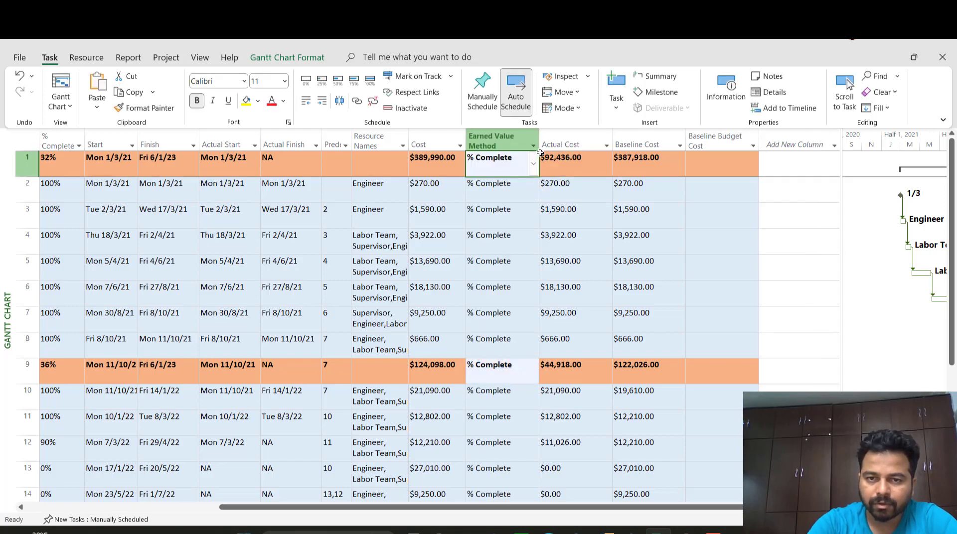
{"action": "key", "text": "ctrl+z"}
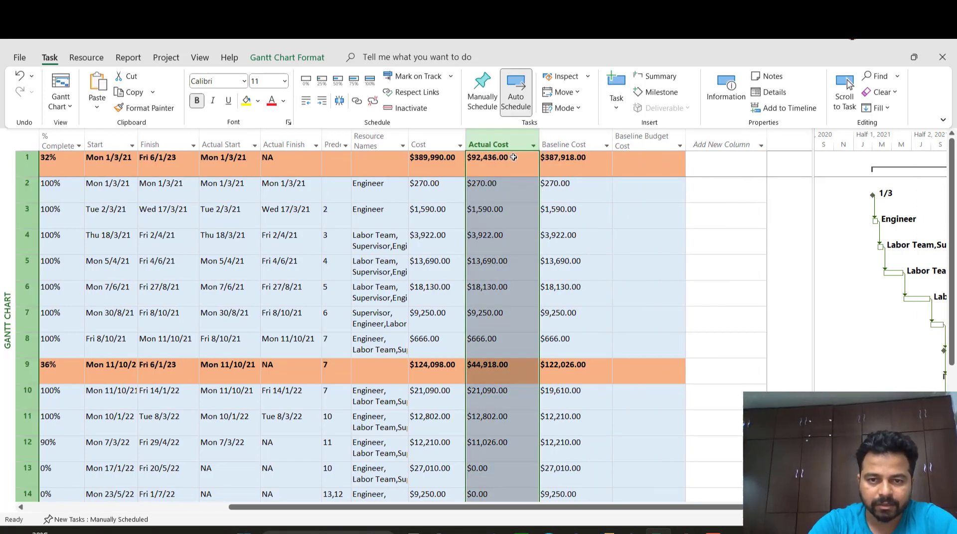
Insert a CPI column before the Actual Cost column in the task table
{"action": "right_click", "coordinate": [511, 145]}
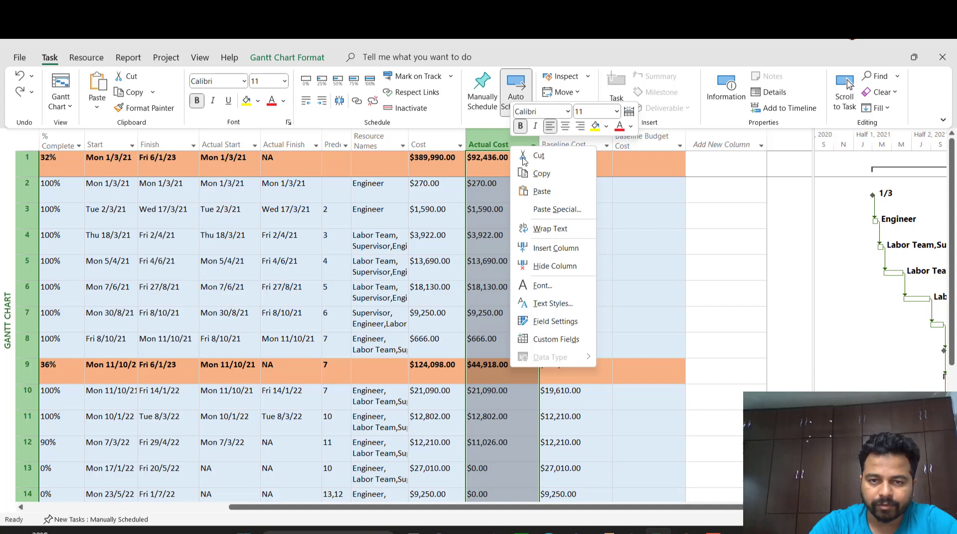
{"action": "left_click", "coordinate": [561, 254]}
{"action": "left_click", "coordinate": [490, 338]}
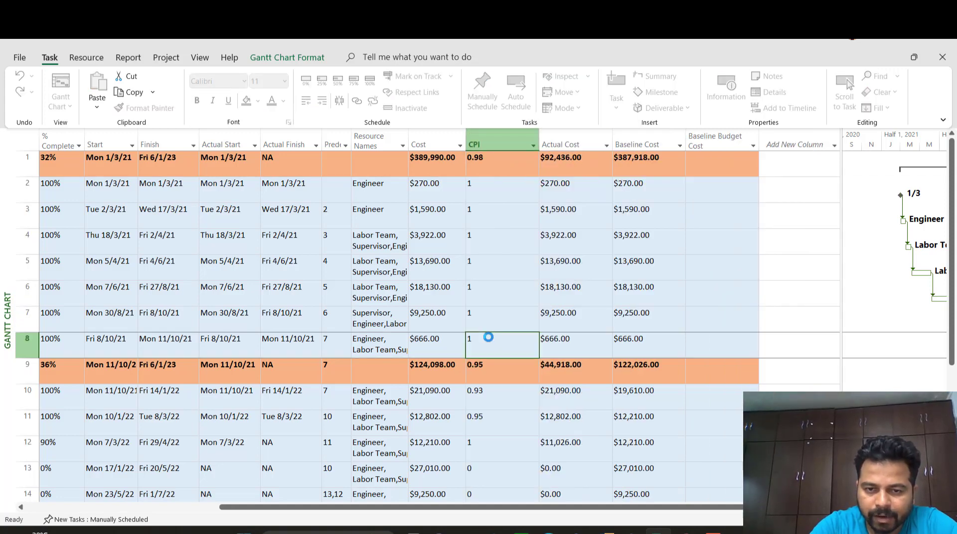
Insert an SPI column before the CPI column in the task table
{"action": "left_click", "coordinate": [518, 127]}
{"action": "right_click", "coordinate": [517, 142]}
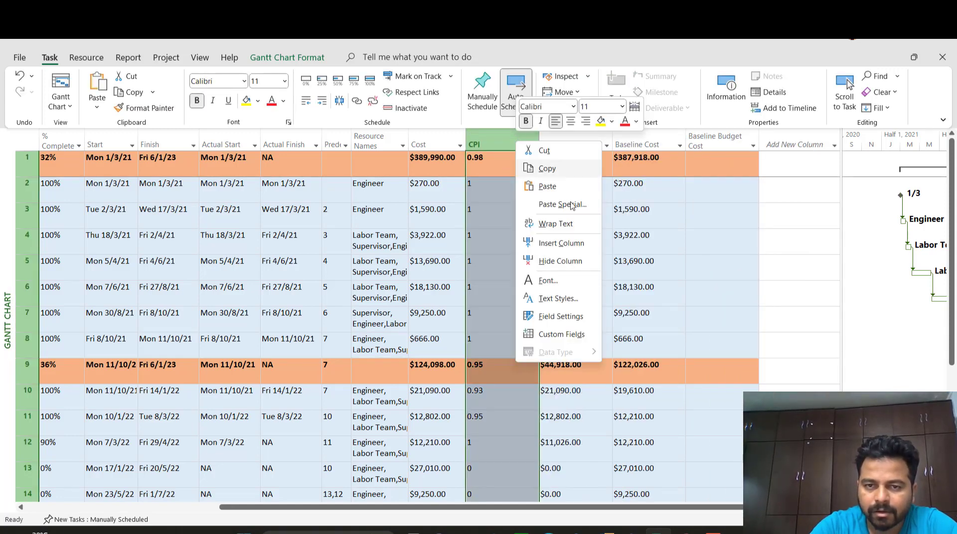
{"action": "left_click", "coordinate": [580, 249]}
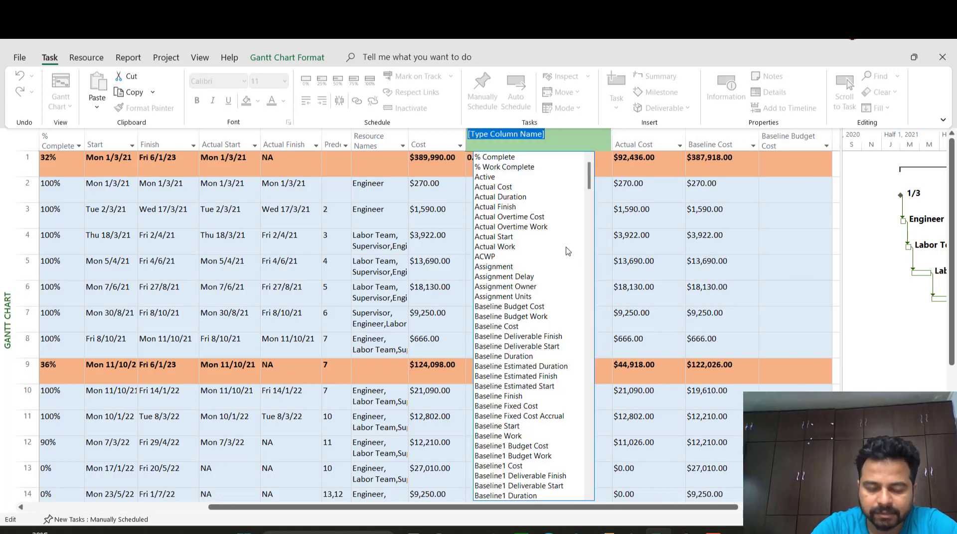
{"action": "type", "text": "scheduled Duration"}
{"action": "scroll", "coordinate": [480, 198], "scroll_direction": "down", "scroll_amount": 3}
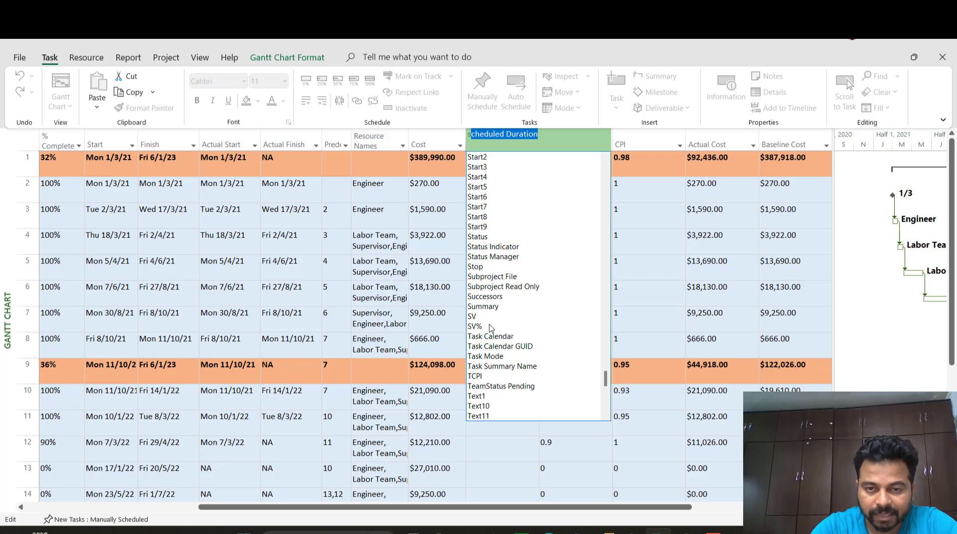
{"action": "scroll", "coordinate": [492, 300], "scroll_direction": "up", "scroll_amount": 2}
{"action": "left_click", "coordinate": [479, 159]}
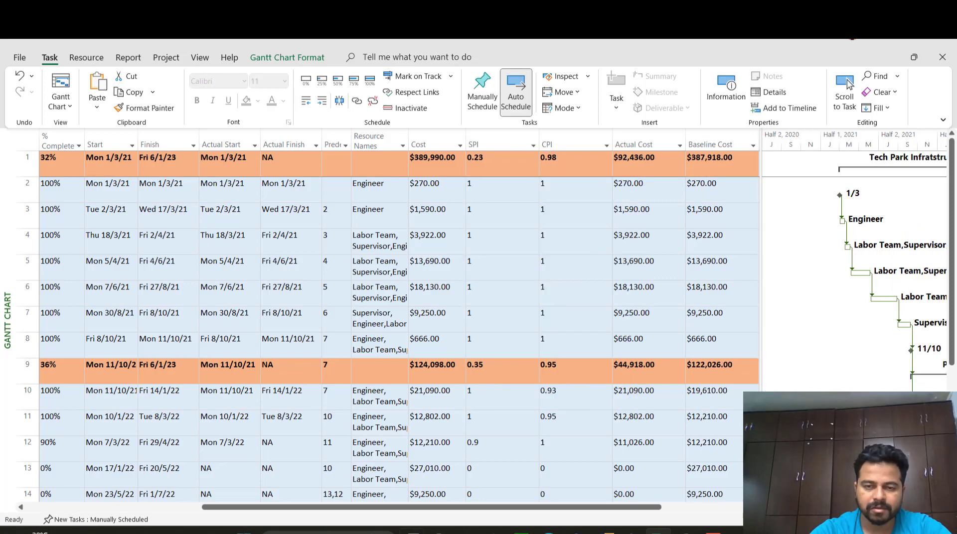
Examine the SPI and CPI values of each task and summary task in the whole task list
{"action": "scroll", "coordinate": [431, 447], "scroll_direction": "down", "scroll_amount": 2}
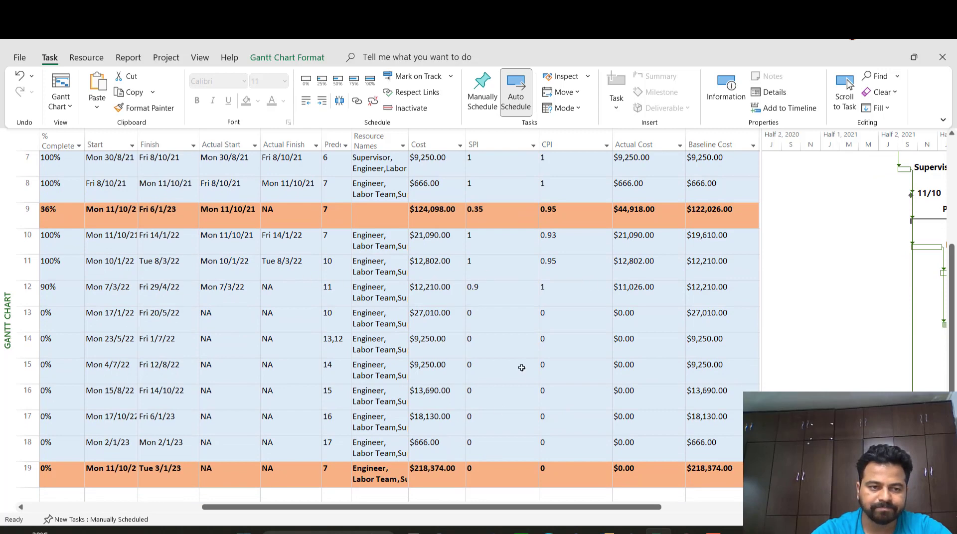
{"action": "scroll", "coordinate": [520, 367], "scroll_direction": "up", "scroll_amount": 2}
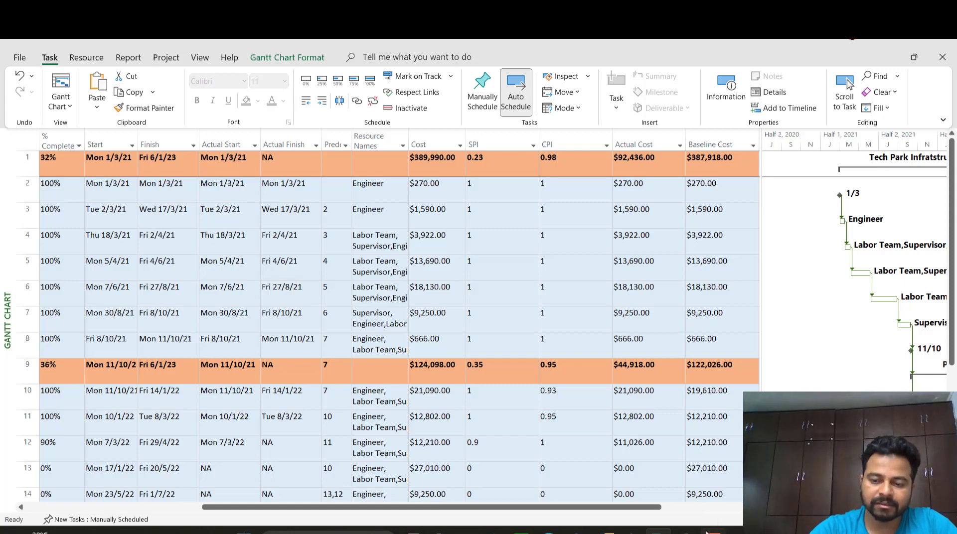
{"action": "left_click", "coordinate": [714, 531]}
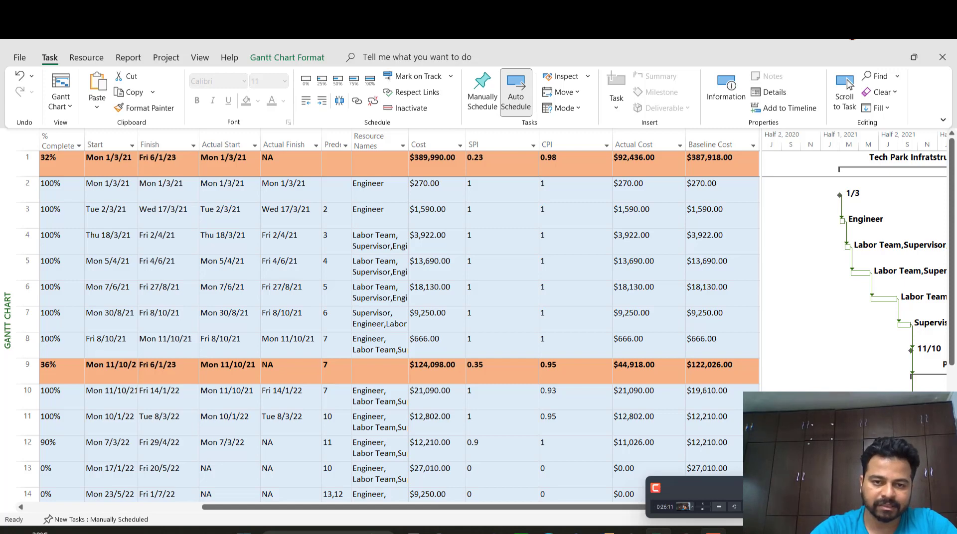